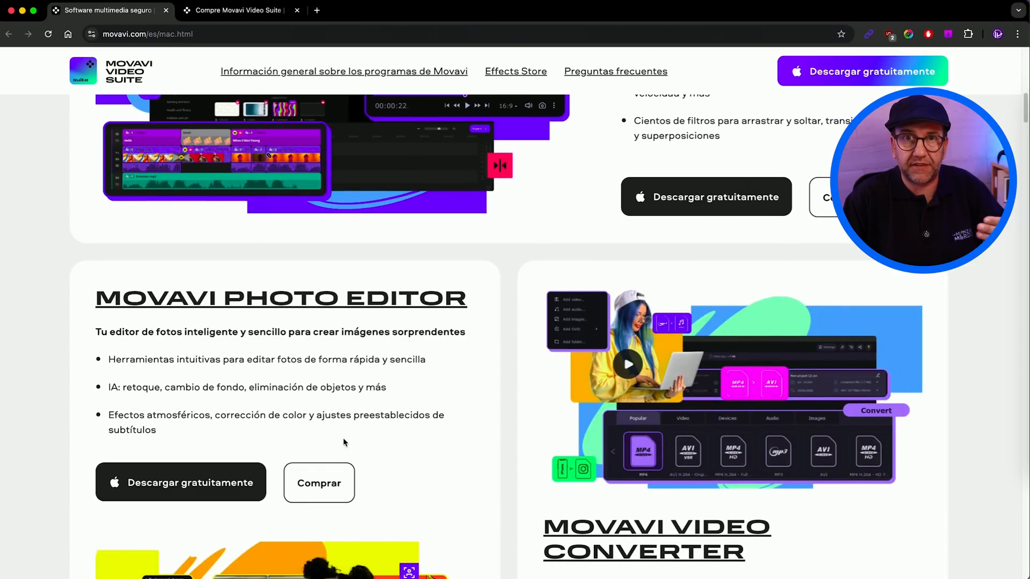
scroll(344, 443, down, 5)
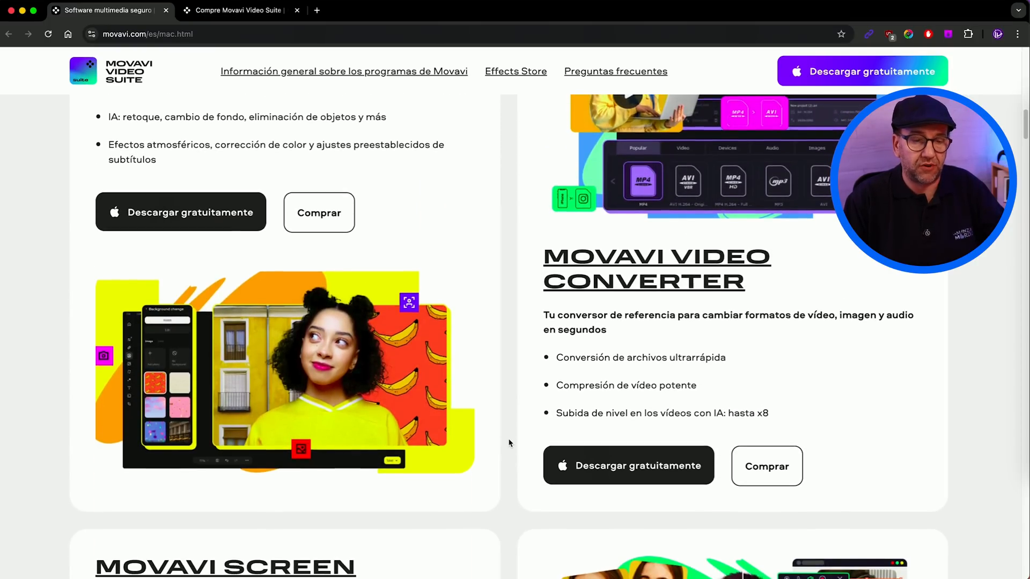
Step: Review the Movavi product descriptions and the overview of editing tools on the Mac software page
scroll(509, 442, down, 3)
scroll(508, 442, down, 1)
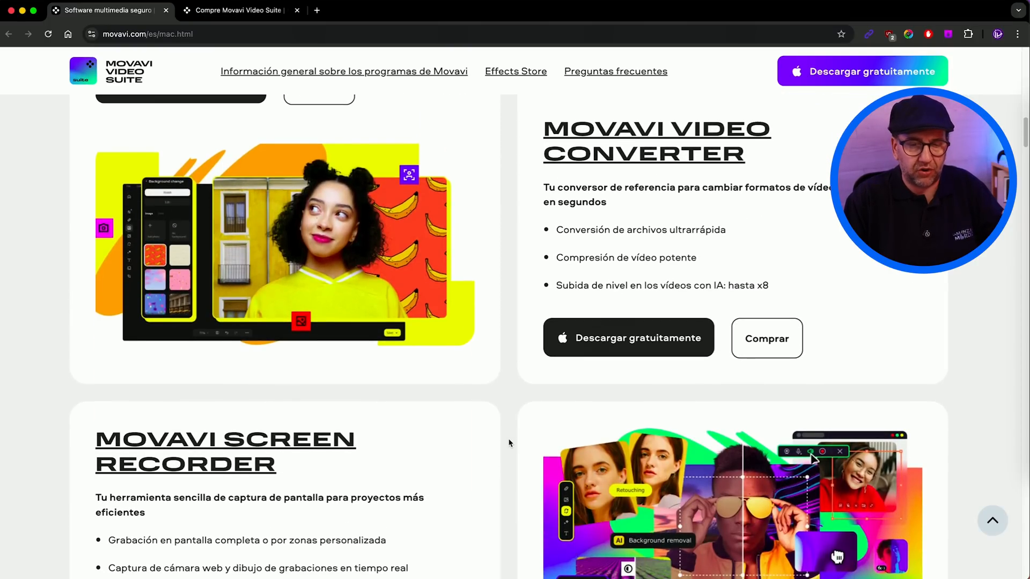
scroll(509, 443, down, 4)
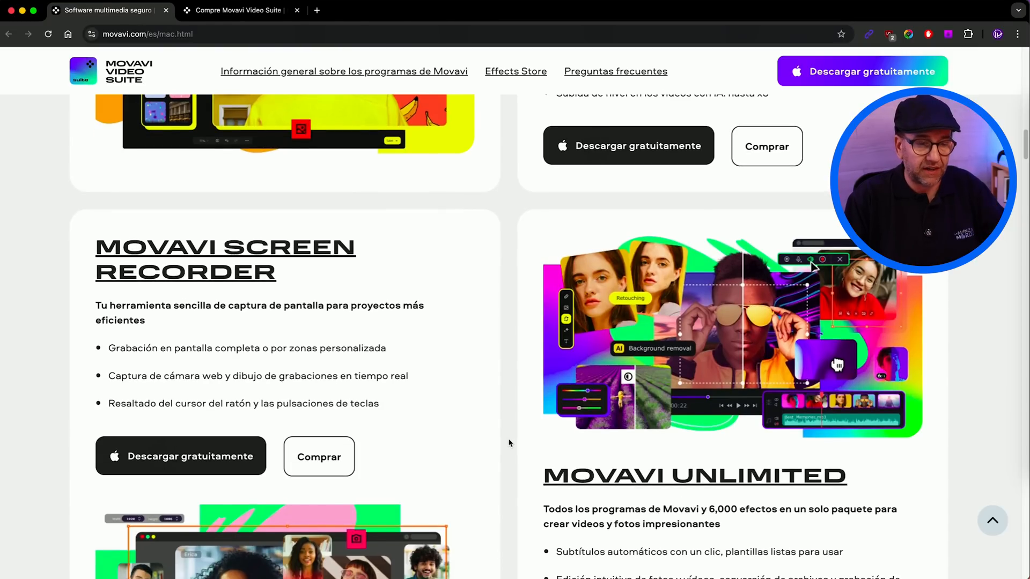
scroll(508, 442, down, 1)
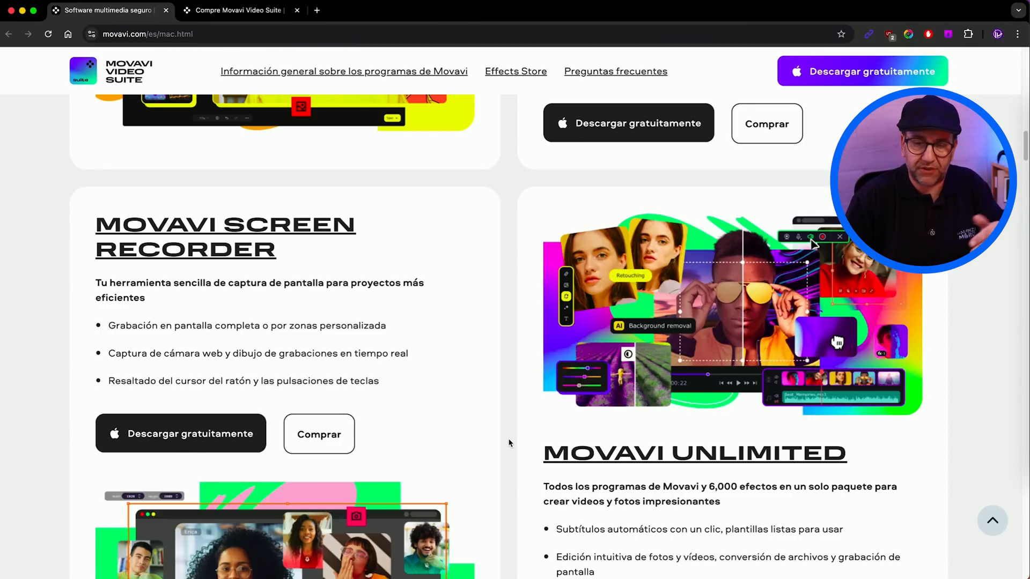
scroll(510, 443, down, 5)
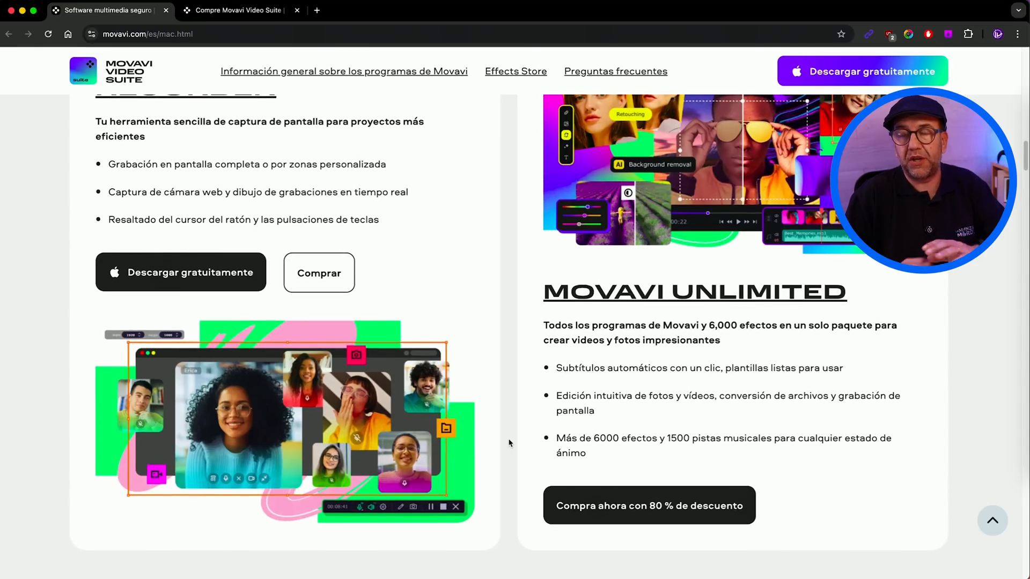
scroll(509, 443, down, 15)
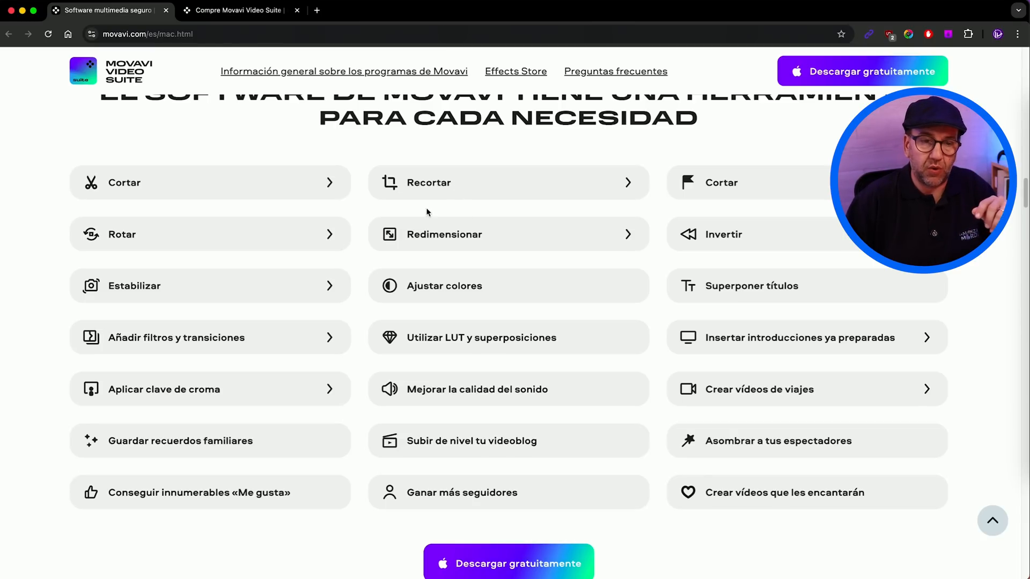
Step: Compare the Video Suite purchase plans, checking the Video Suite + Photo Editor bundle with the "De por vida" and "1 año" options
click(260, 10)
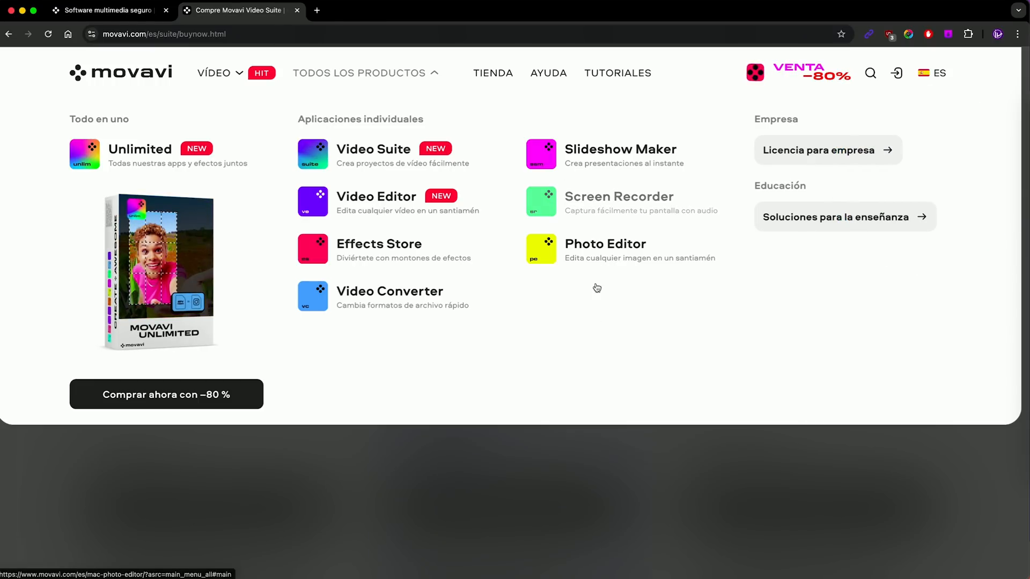
scroll(714, 517, down, 3)
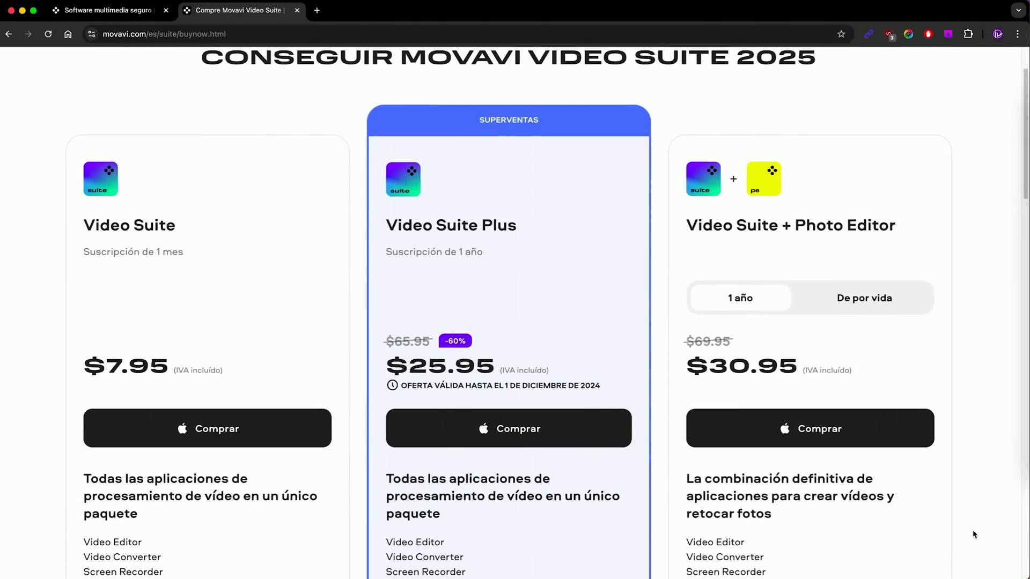
scroll(982, 533, up, 2)
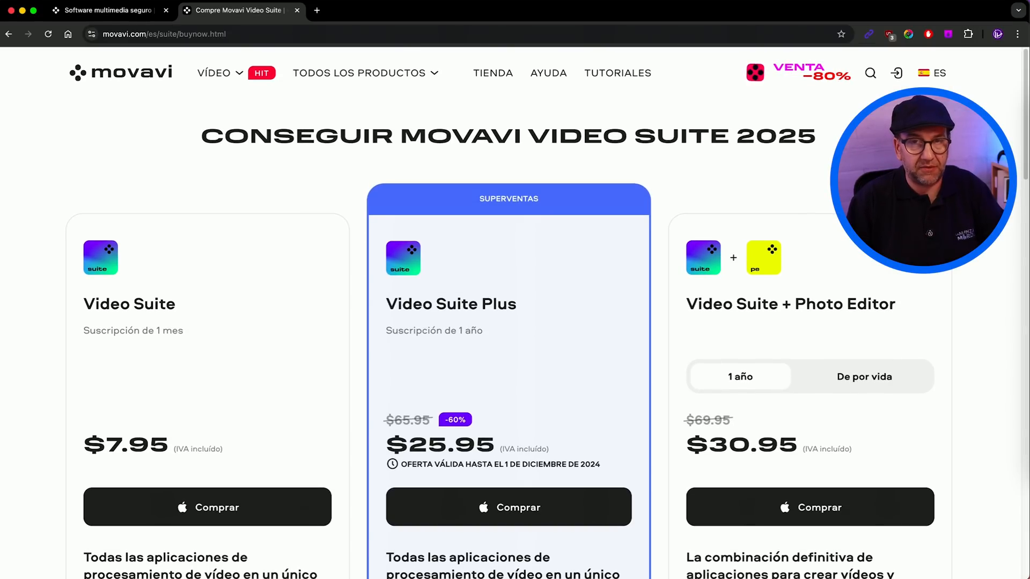
scroll(539, 312, down, 1)
scroll(539, 313, down, 2)
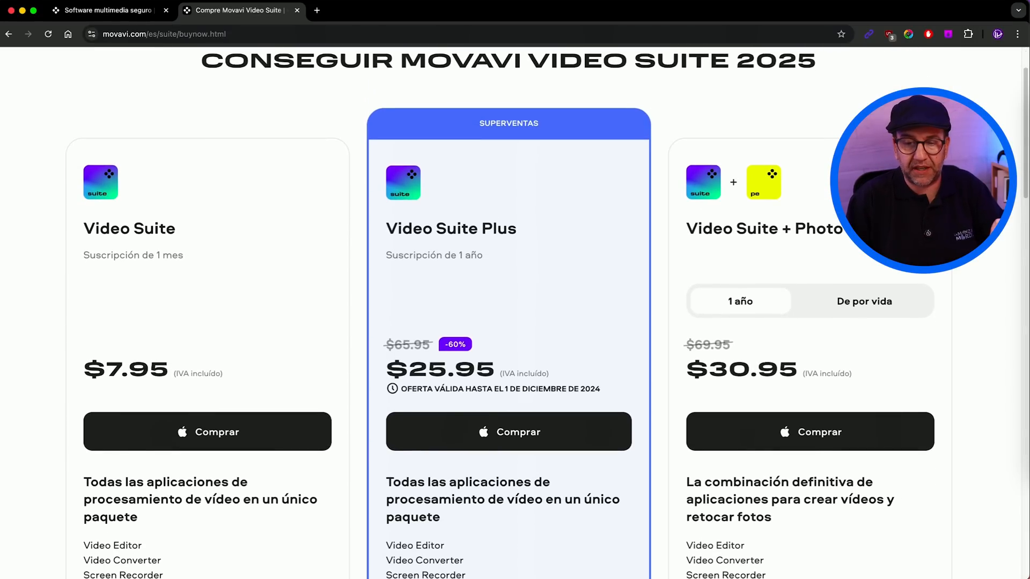
click(864, 301)
click(775, 305)
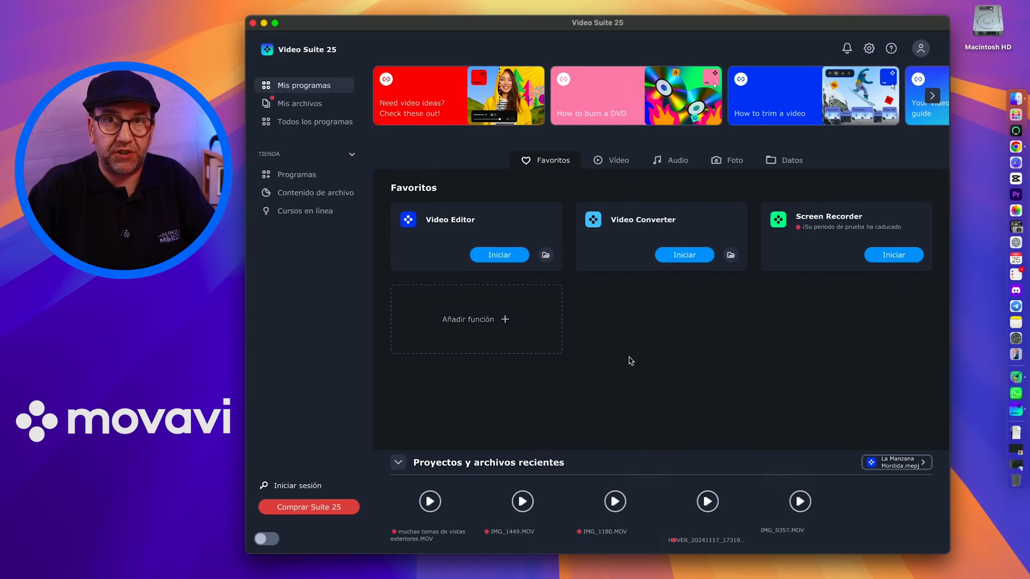
Step: Switch to Video Suite 25 and browse its Vídeo, Audio, Foto and Datos tool categories, returning to Favoritos
click(613, 161)
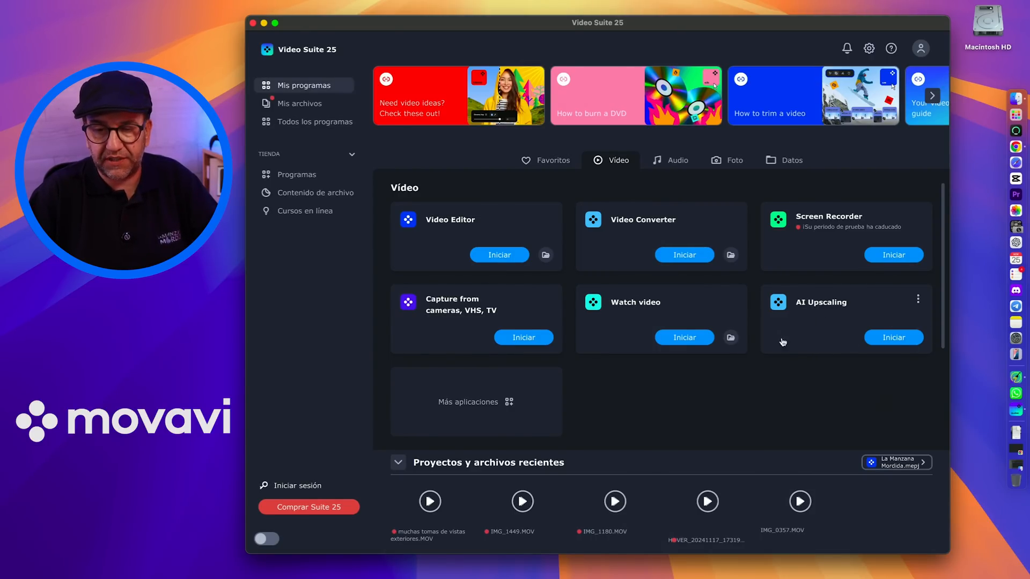
click(666, 162)
click(735, 161)
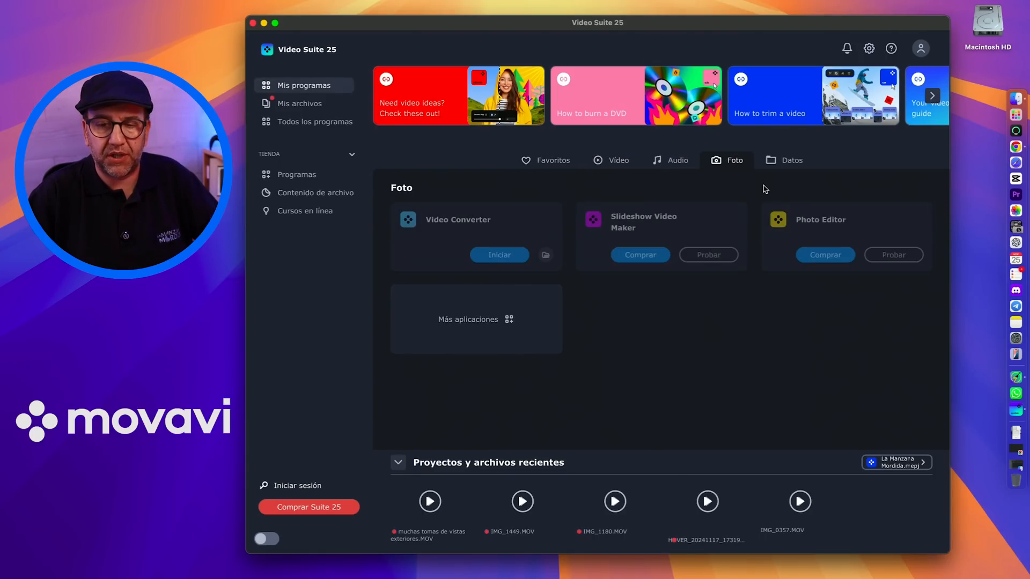
click(790, 160)
click(563, 163)
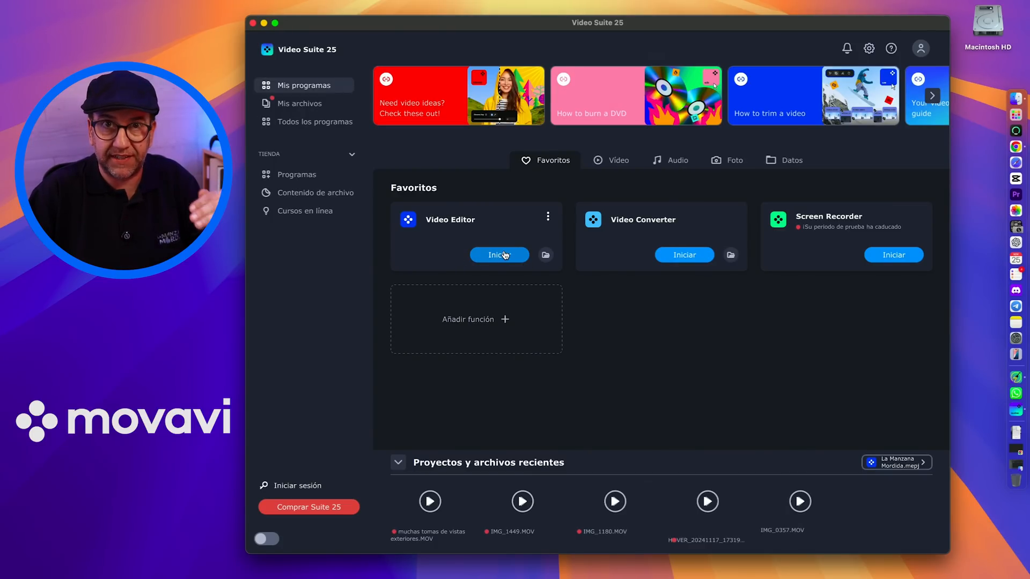
Step: Launch Video Editor and import all five clips from the Archivos MOVAVI folder, accepting the automatic colour conversion
click(505, 255)
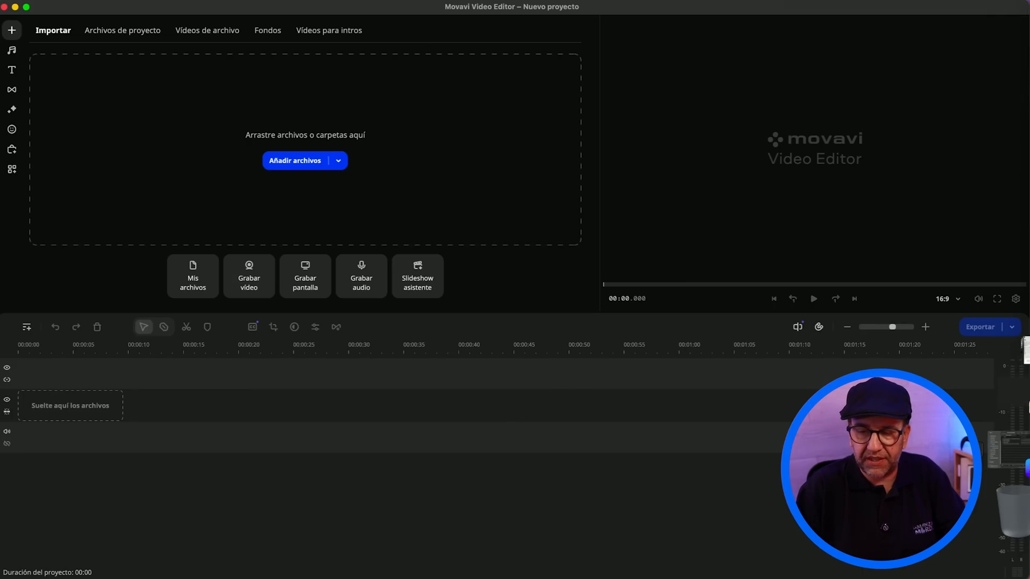
click(1013, 453)
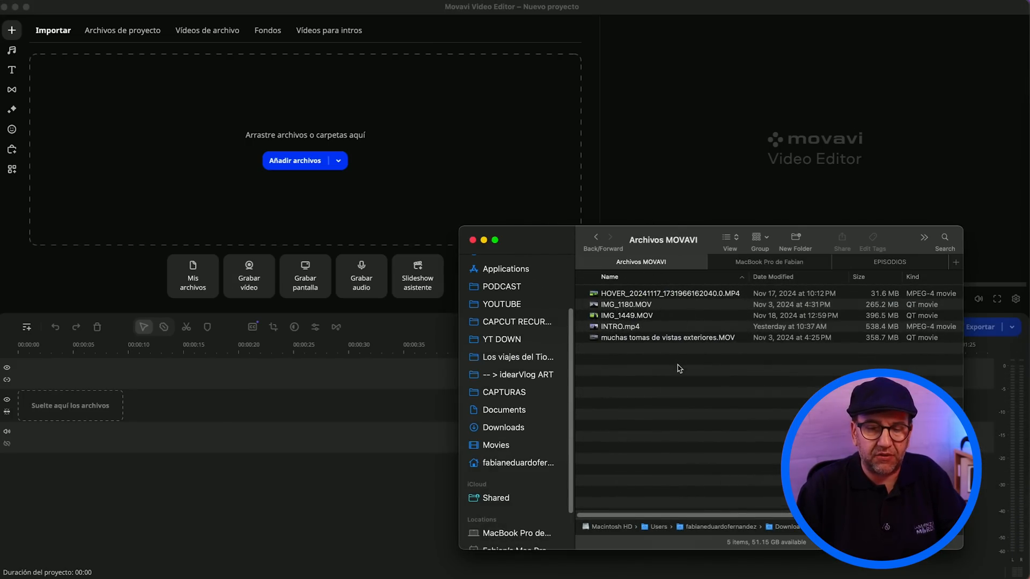
drag(679, 368, 407, 107)
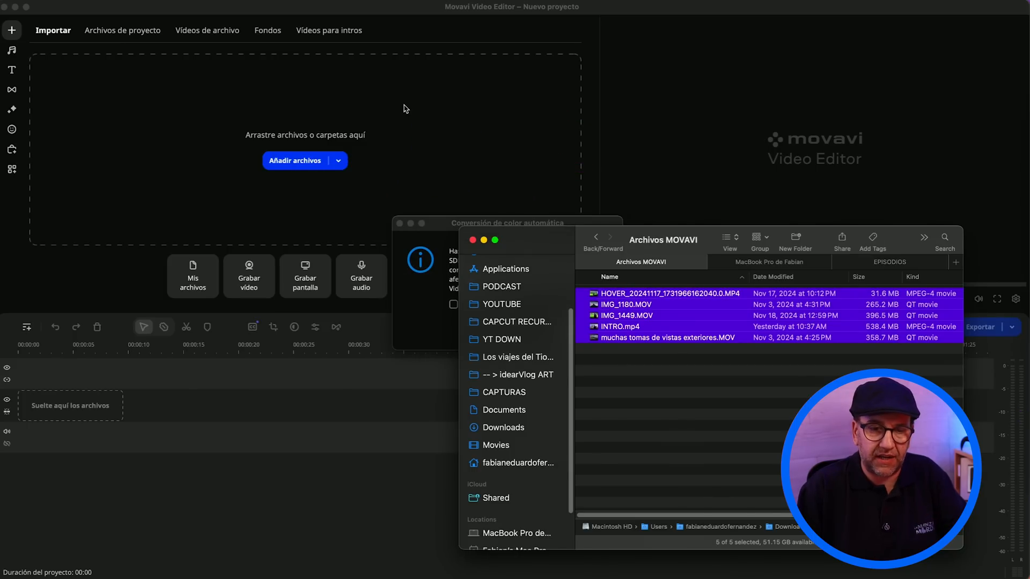
click(447, 230)
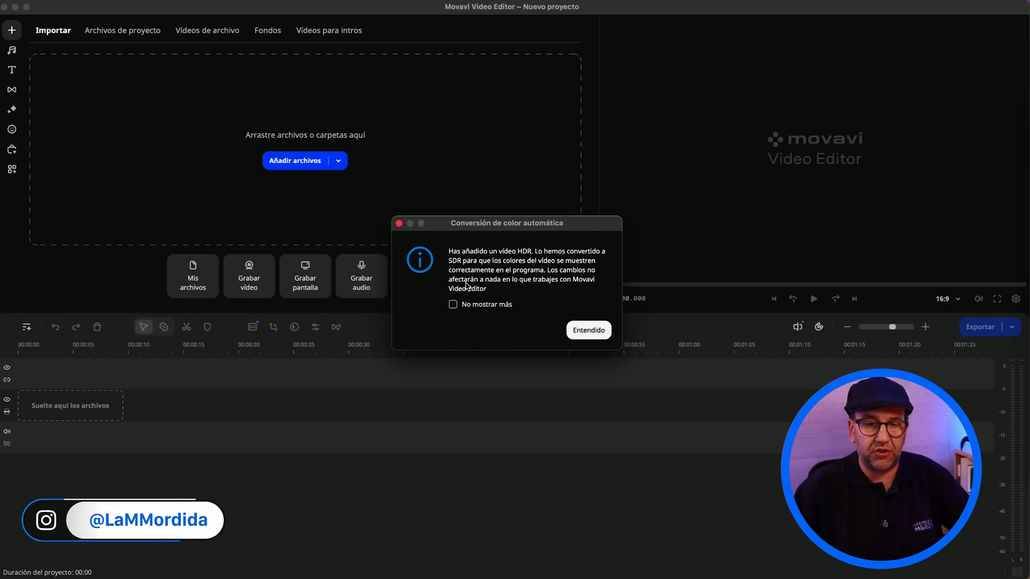
click(586, 330)
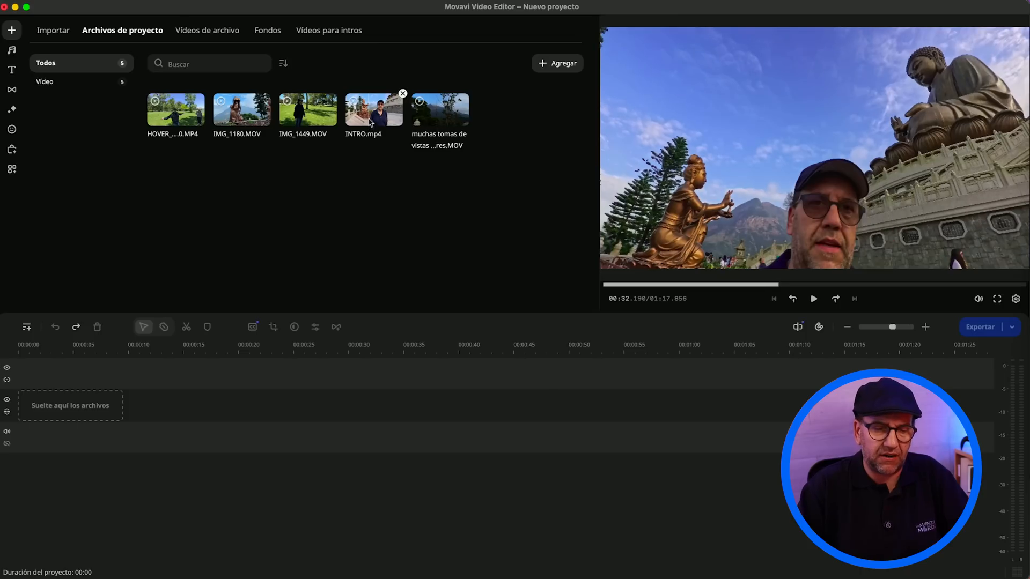
Step: Add INTRO.mp4 to the start of the main video track and split it at 00:21.500
drag(374, 135, 73, 402)
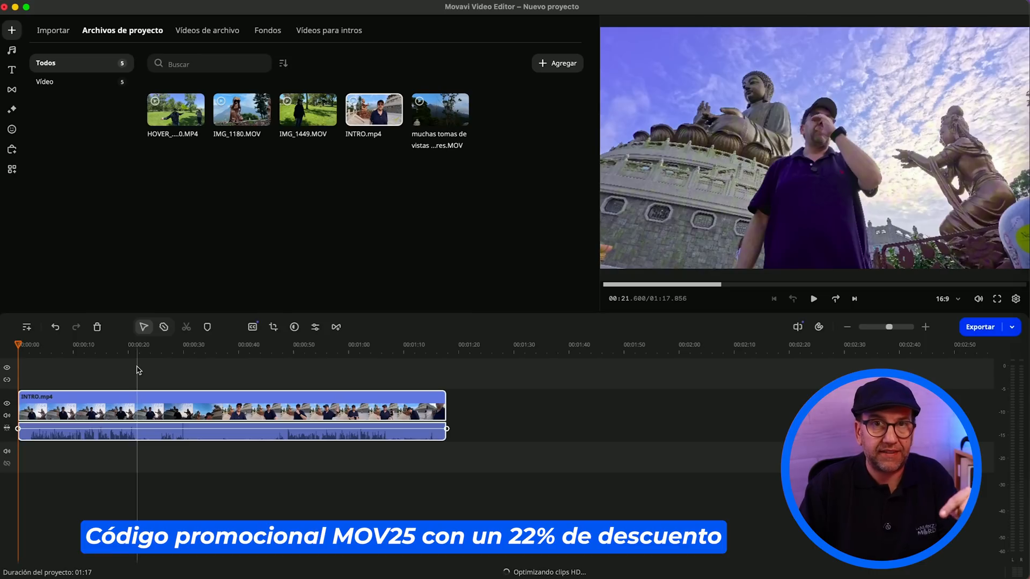
key(b)
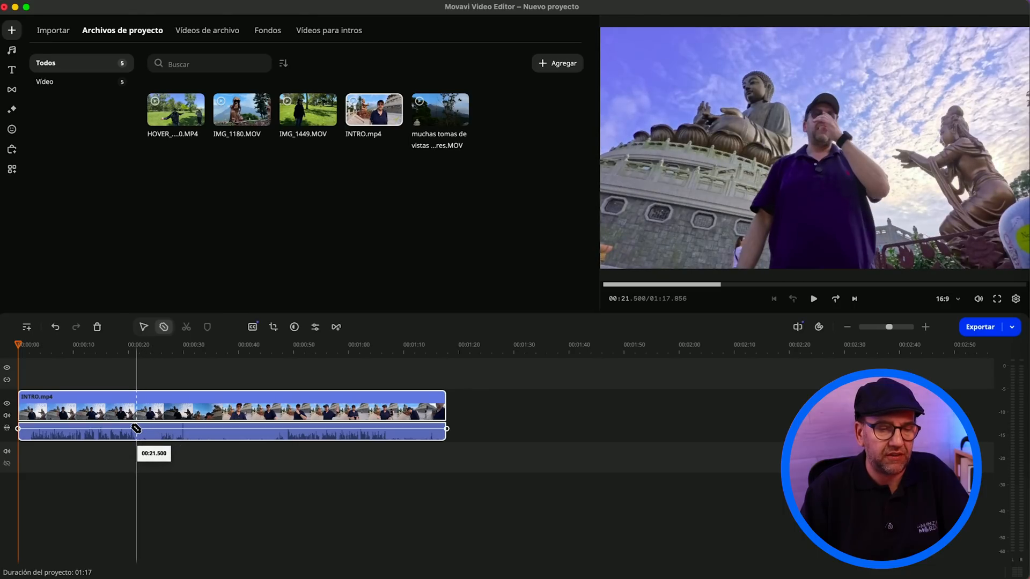
click(136, 428)
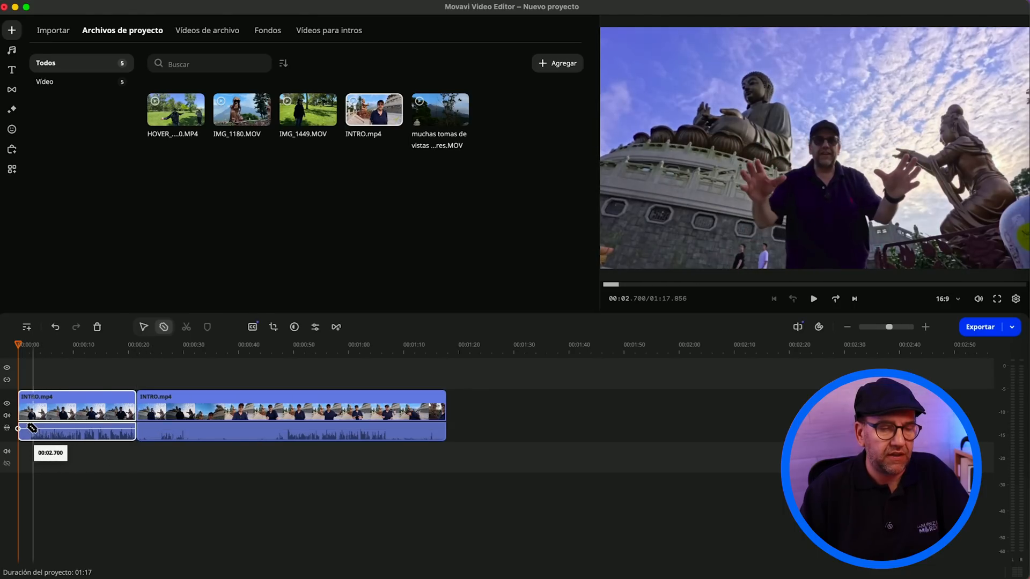
Step: Split the first INTRO.mp4 segment at 00:02.700 and delete the short opening piece
click(33, 428)
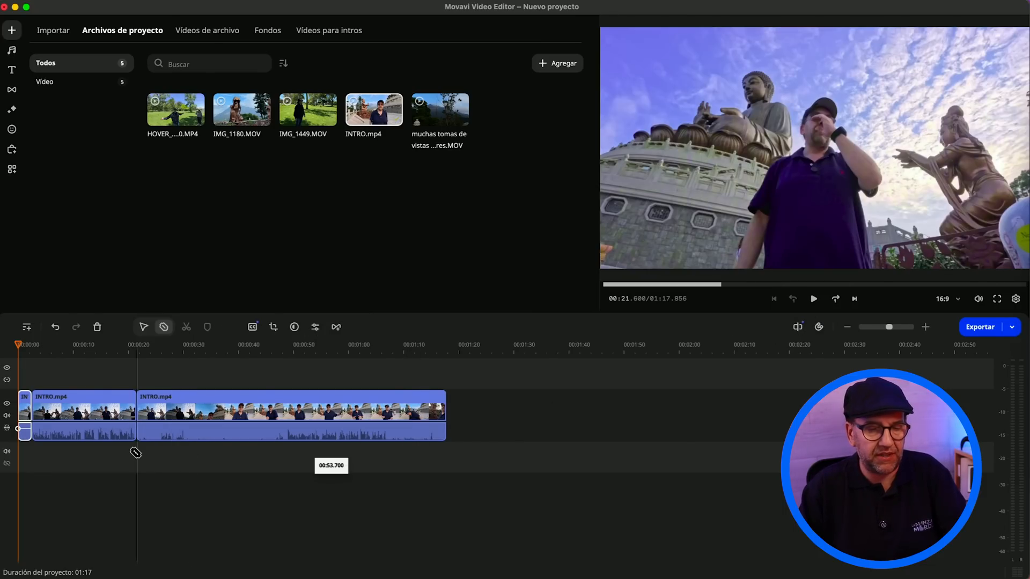
key(Escape)
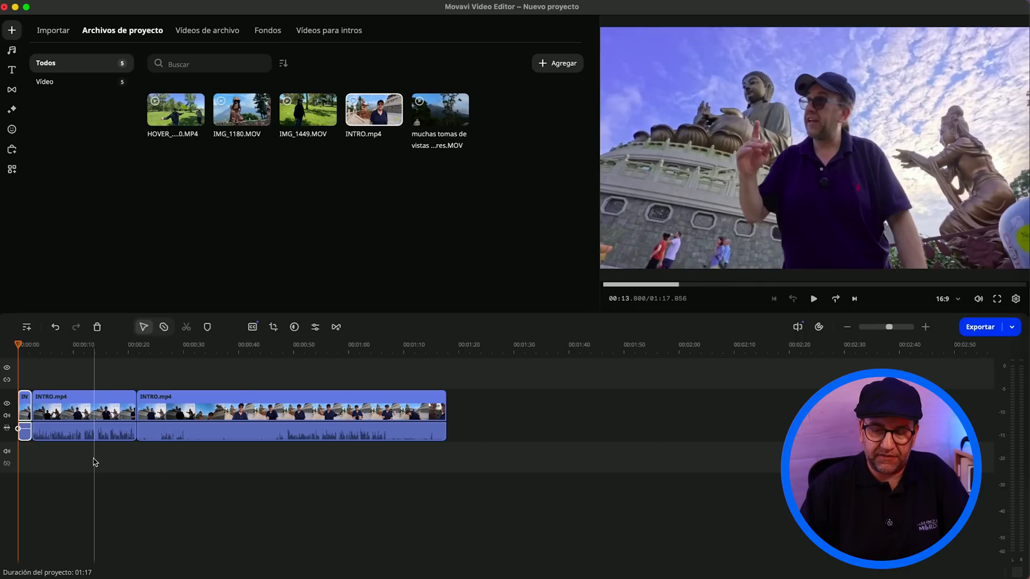
key(Delete)
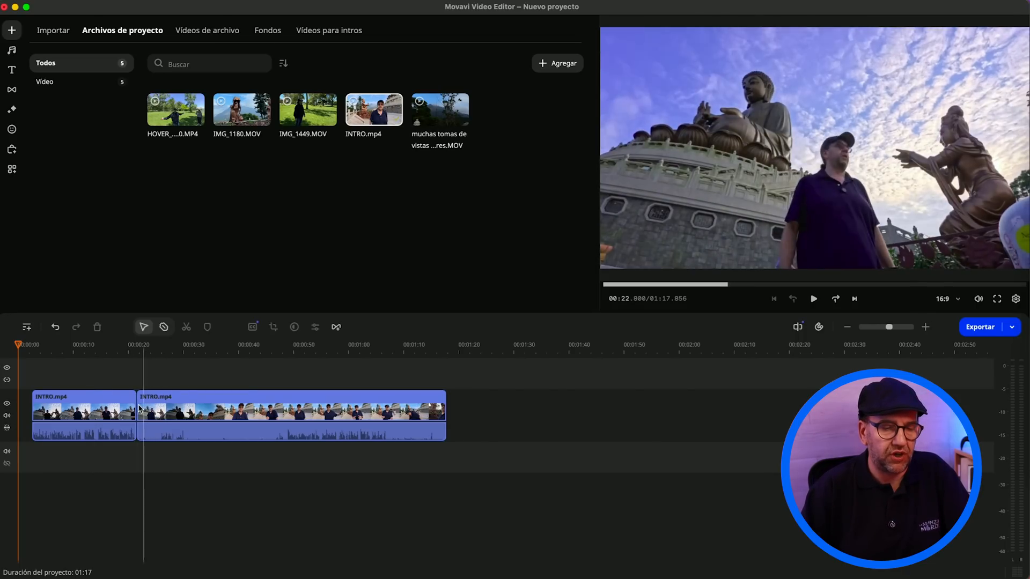
Step: Trim the start of the second INTRO.mp4 segment to leave about 30 seconds and move it to about 01:10
click(139, 409)
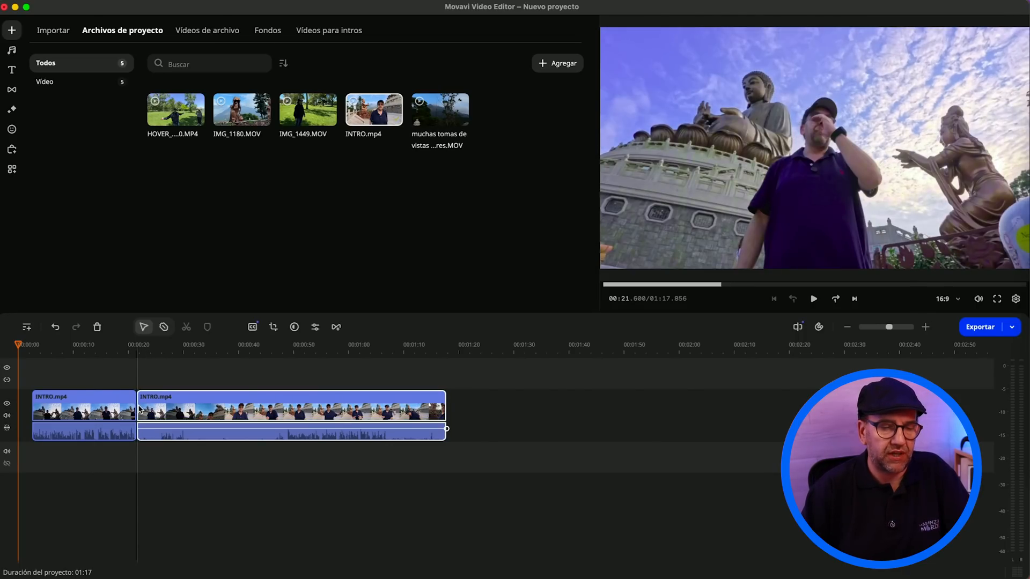
drag(138, 405, 283, 409)
drag(387, 408, 455, 409)
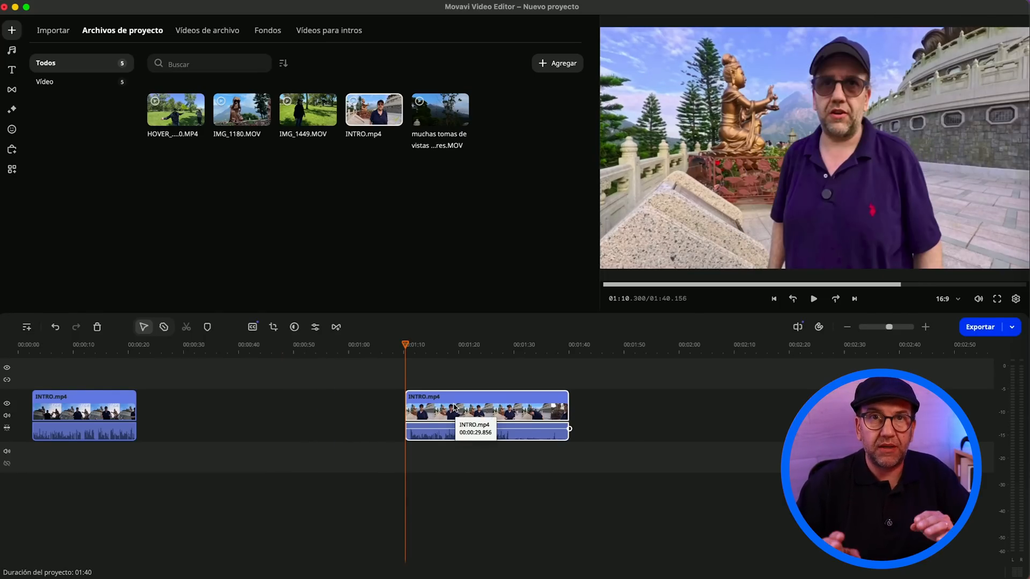
Step: Move the remaining first segment to the beginning of the timeline and preview its opening with the system volume raised
drag(65, 413, 43, 413)
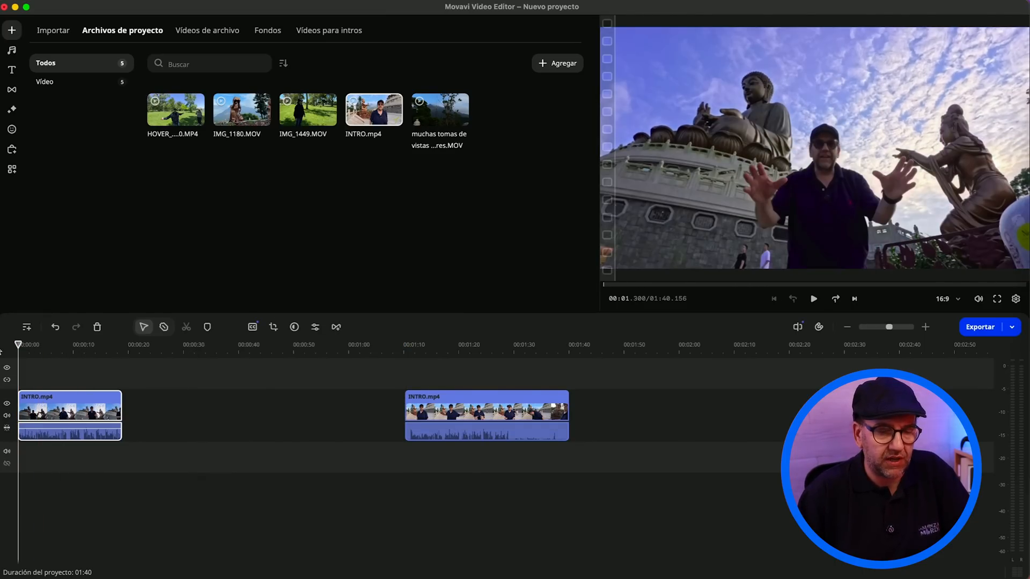
key(XF86AudioRaiseVolume)
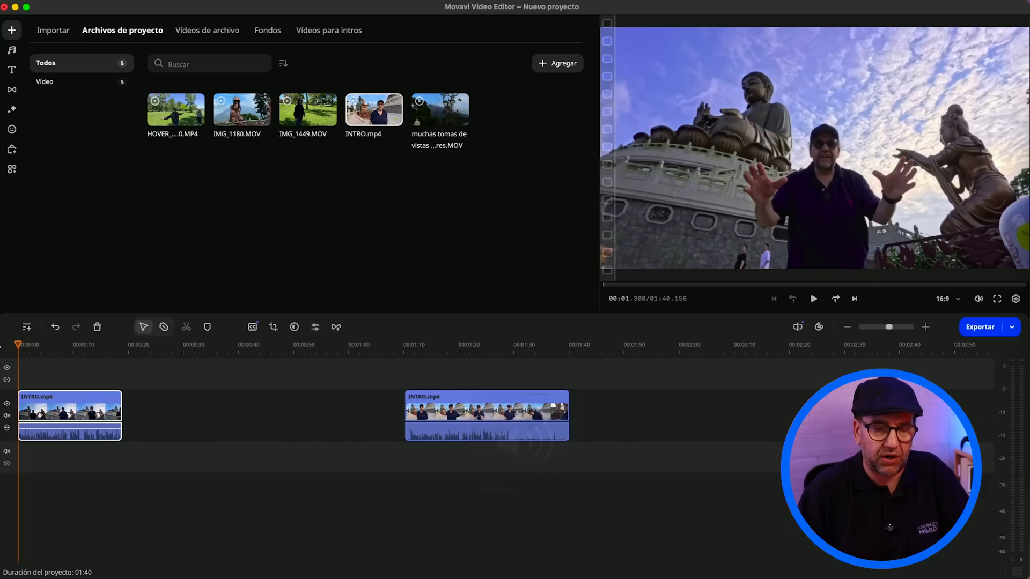
key(space)
key(XF86AudioRaiseVolume)
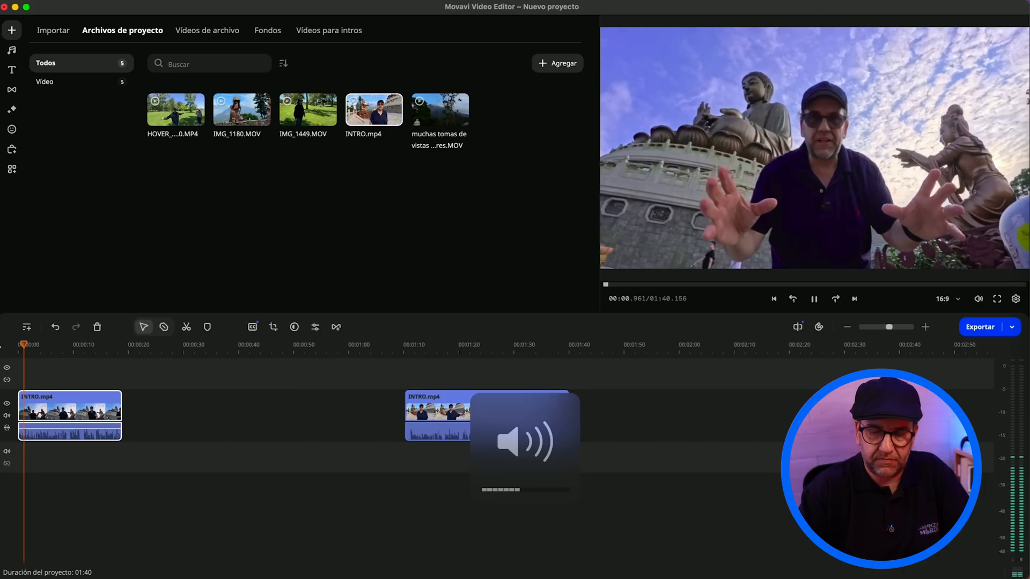
key(space)
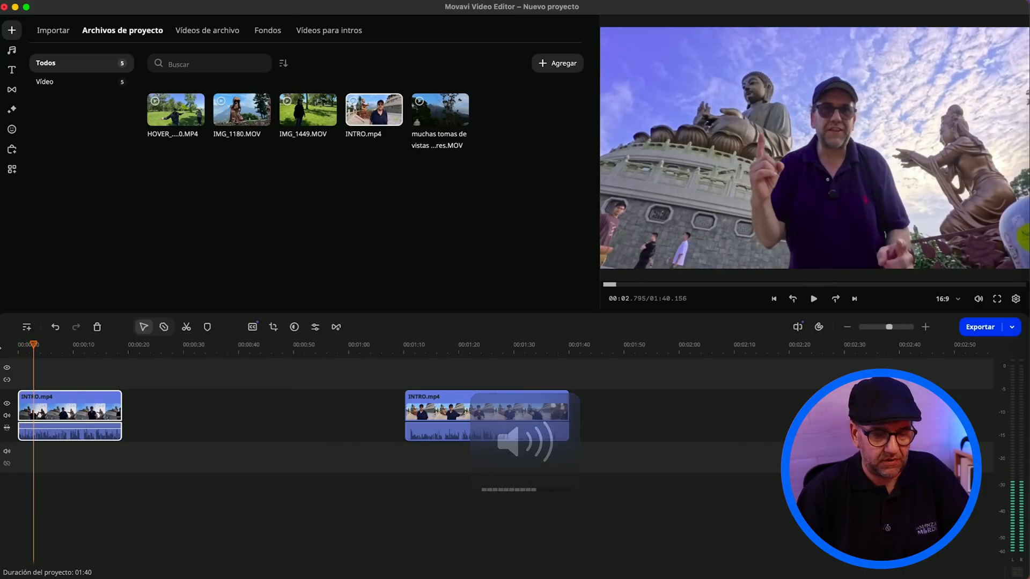
Step: Zoom the timeline in to inspect the first segment closely, and zoom back out to show both segments
click(24, 466)
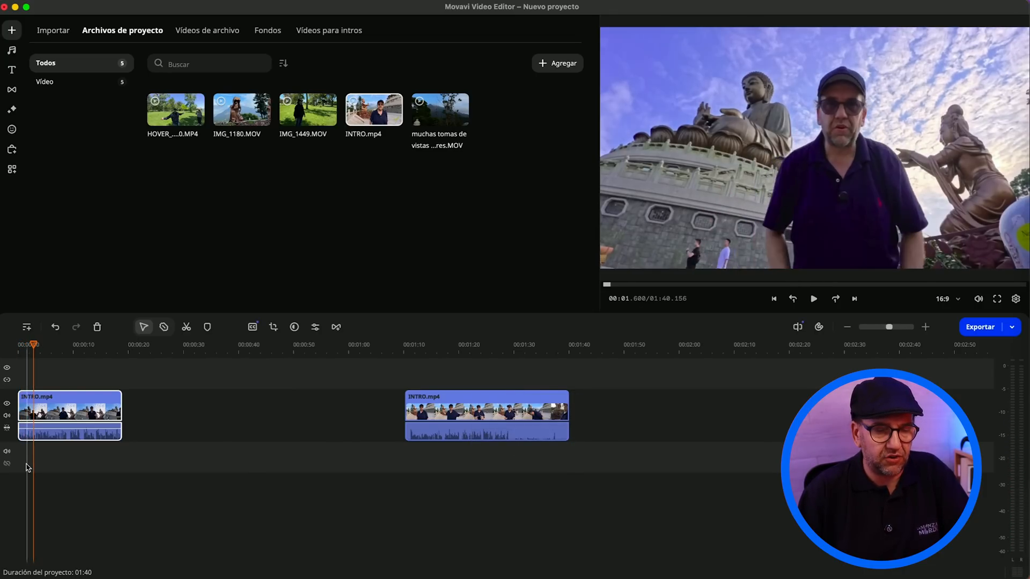
scroll(28, 468, up, 10)
scroll(28, 468, down, 5)
scroll(28, 468, up, 5)
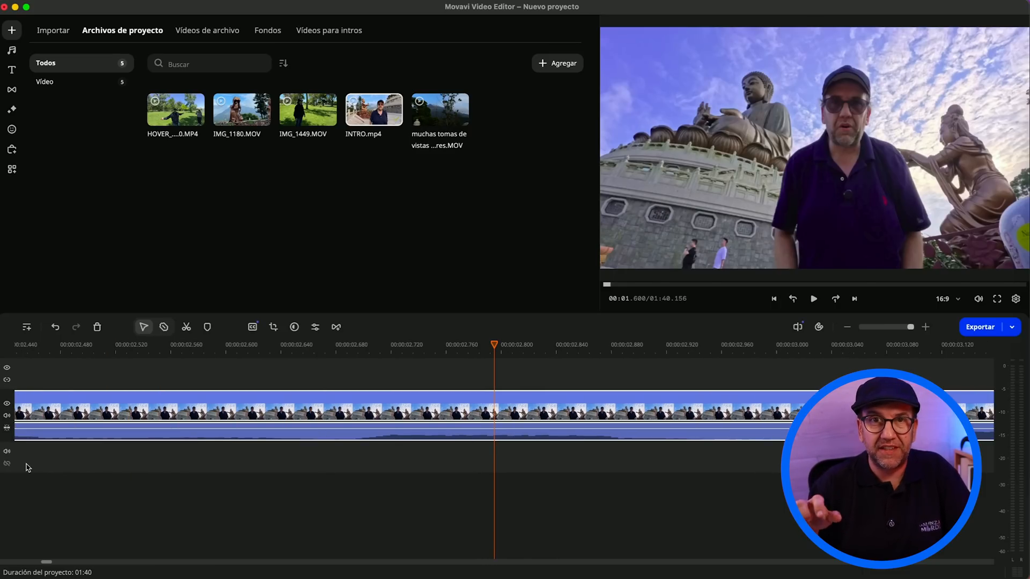
click(136, 476)
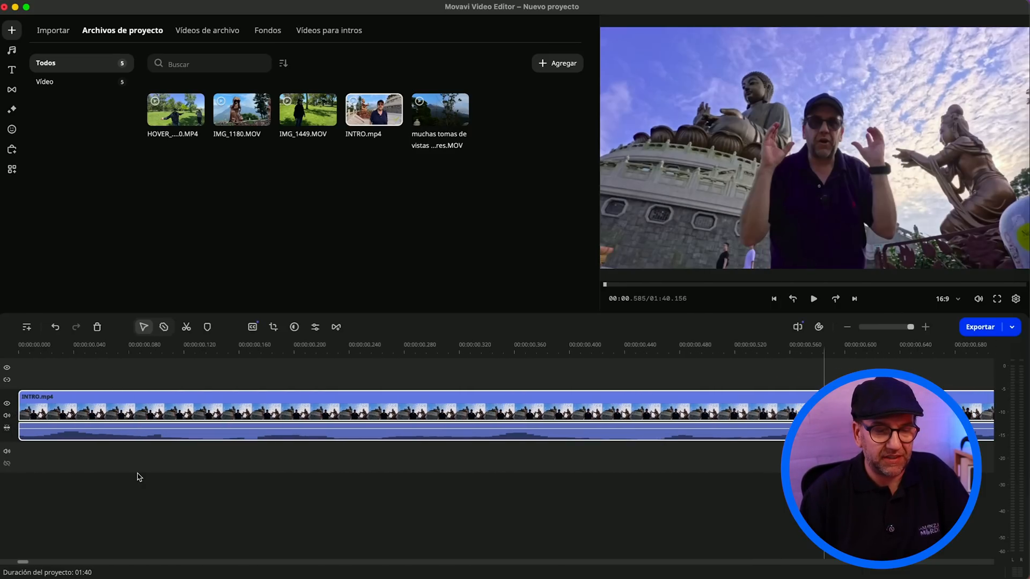
scroll(135, 476, down, 6)
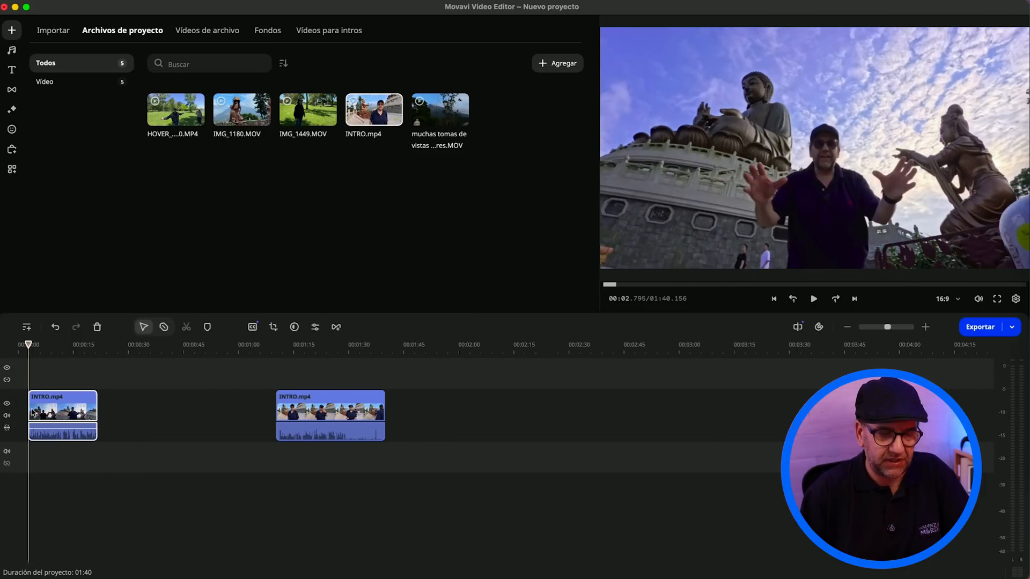
Step: Extend the start of the first INTRO.mp4 segment back to about 00:02.5, play it back and adjust its start
scroll(33, 413, up, 6)
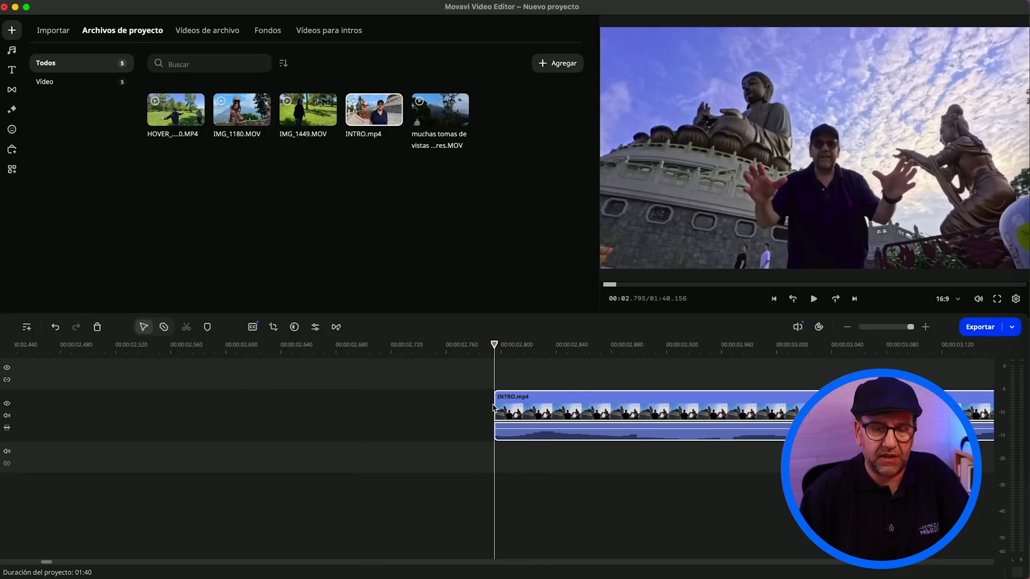
drag(493, 408, 99, 391)
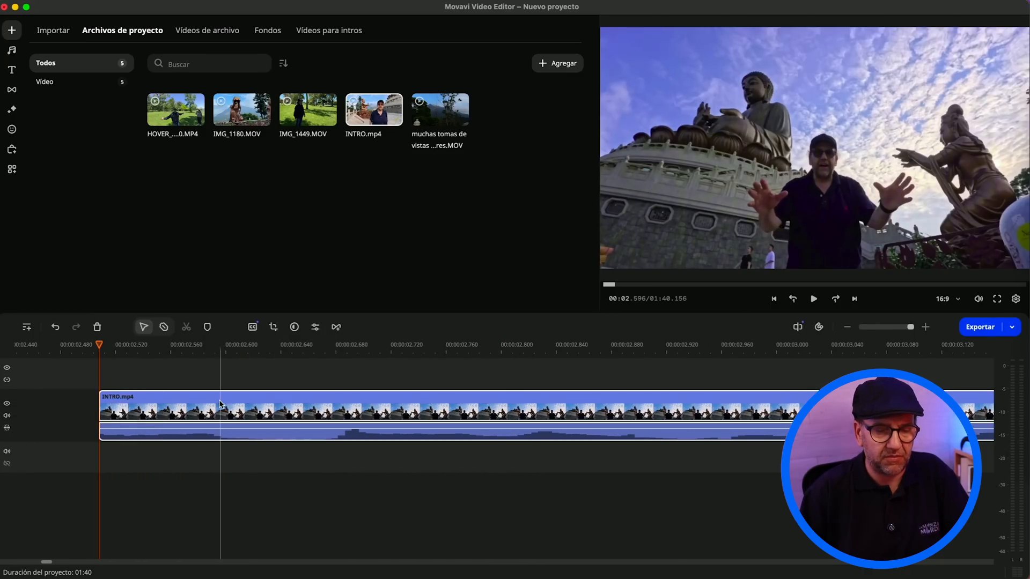
scroll(220, 405, down, 6)
key(space)
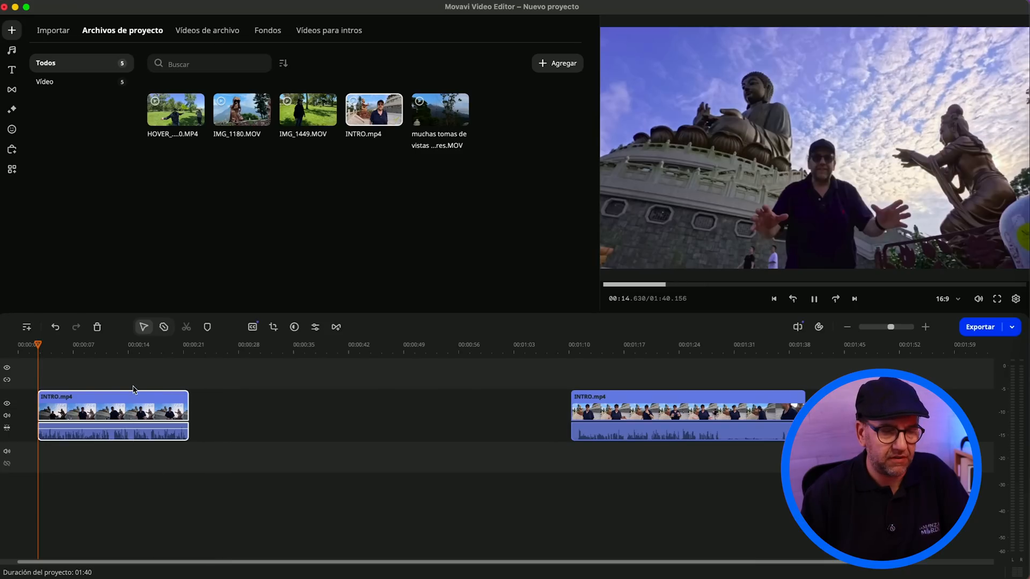
key(space)
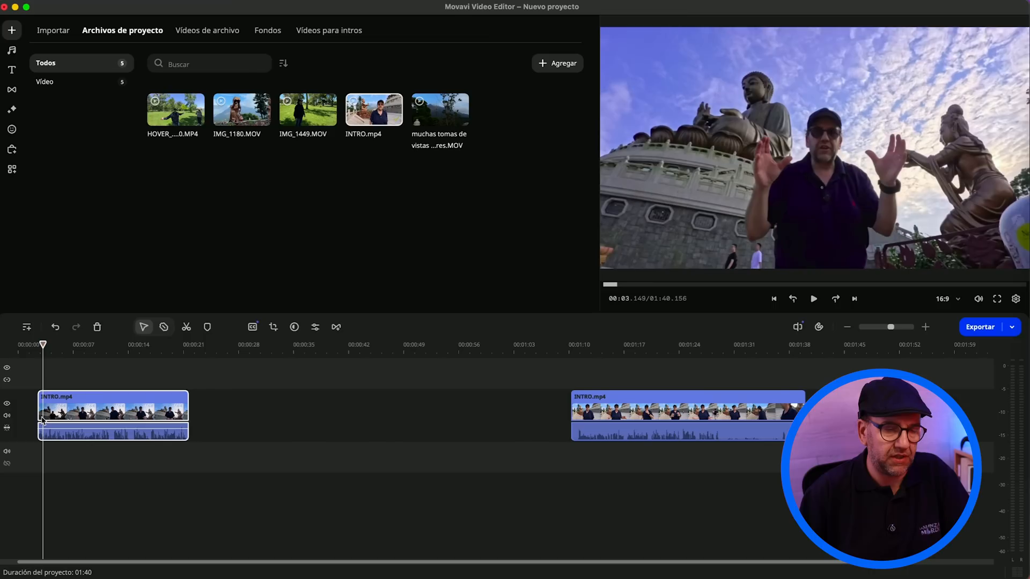
mouse_move(38, 414)
mouse_down()
mouse_move(24, 413)
mouse_move(45, 406)
mouse_up()
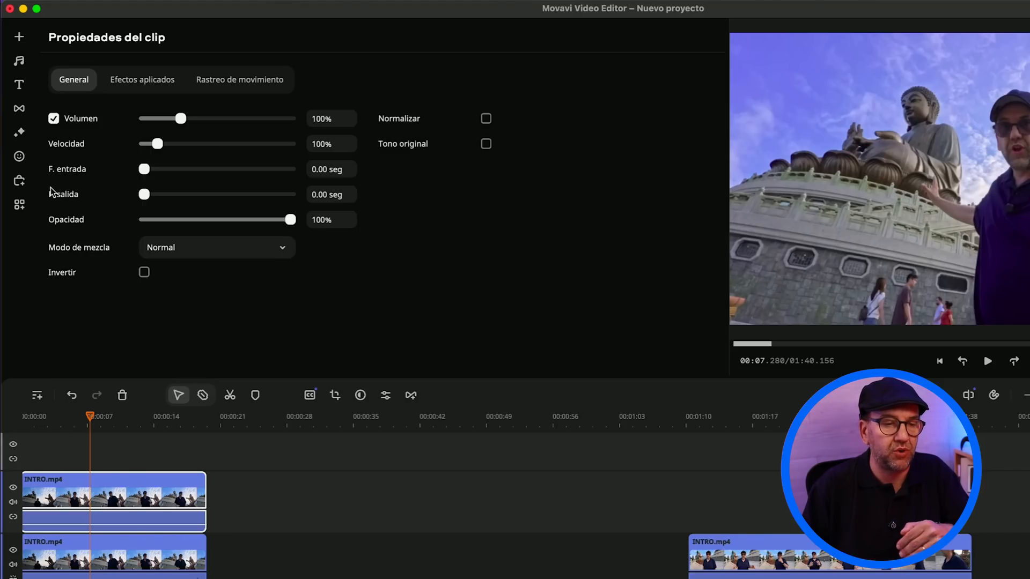
Step: Review the applied effects and motion tracking options in the properties of the upper INTRO.mp4 clip
click(142, 79)
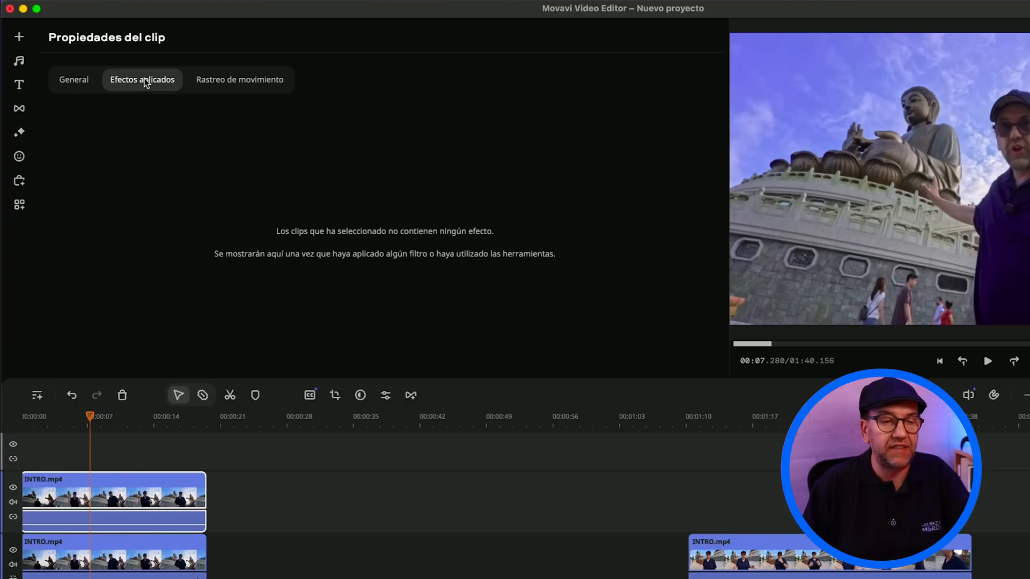
click(244, 79)
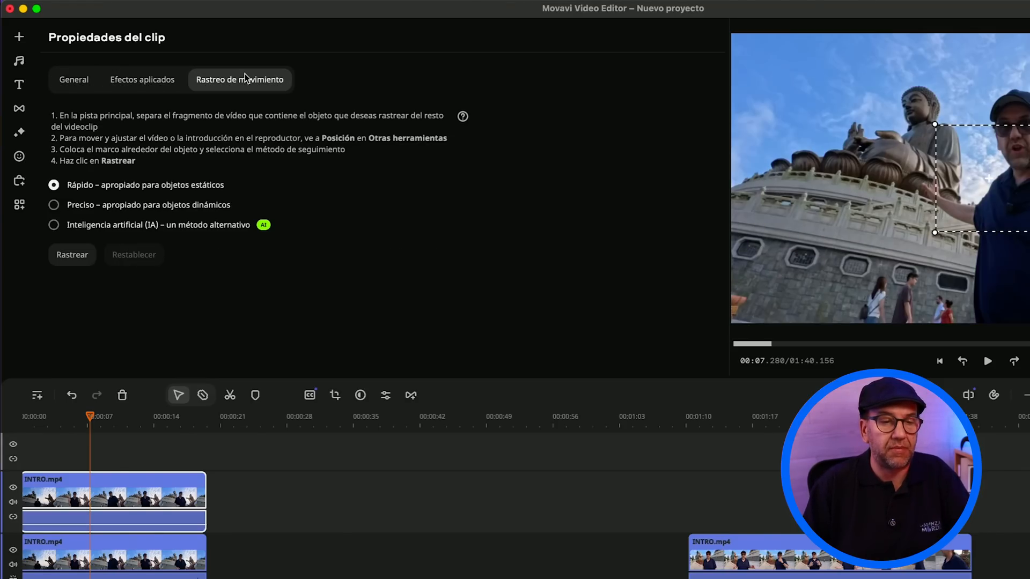
click(140, 84)
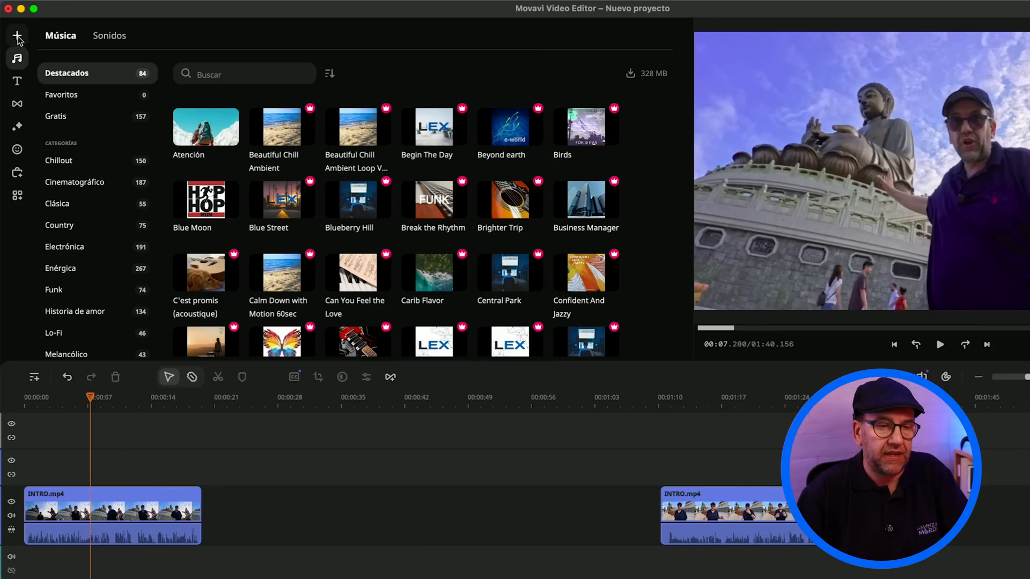
Step: Browse the project files, stock videos, backgrounds and intro videos, previewing the Llamas stock clip
click(18, 36)
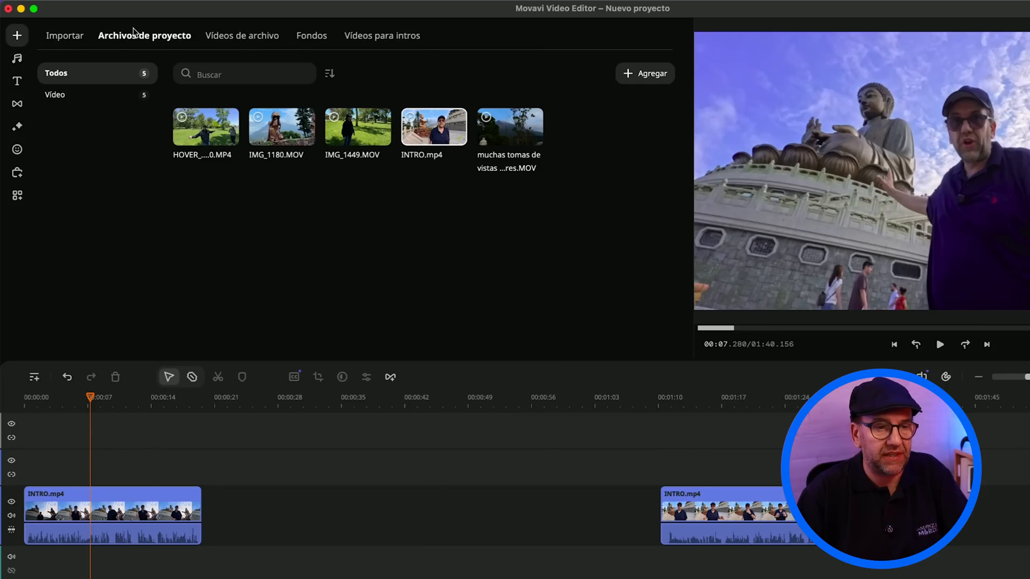
click(242, 36)
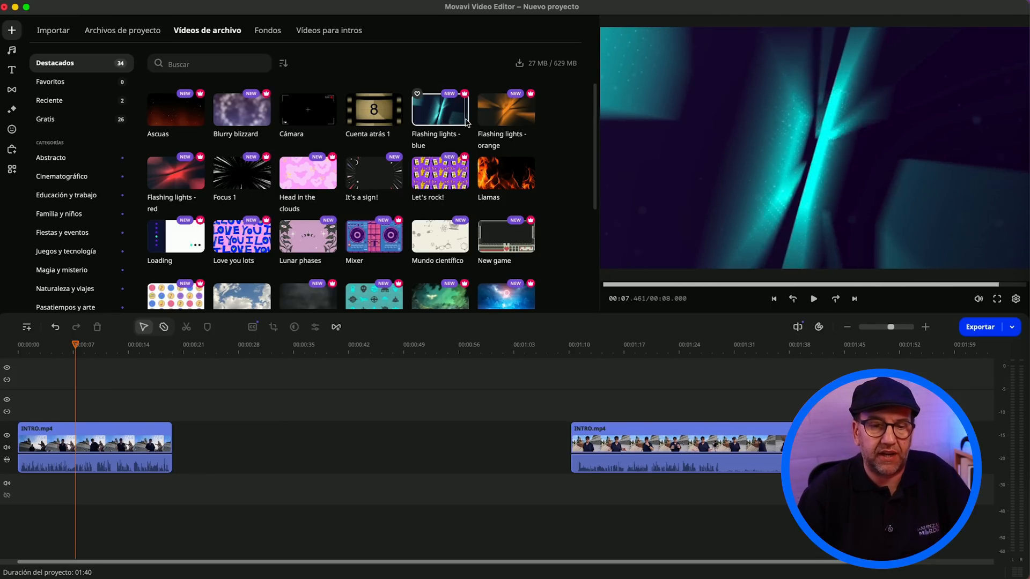
click(504, 172)
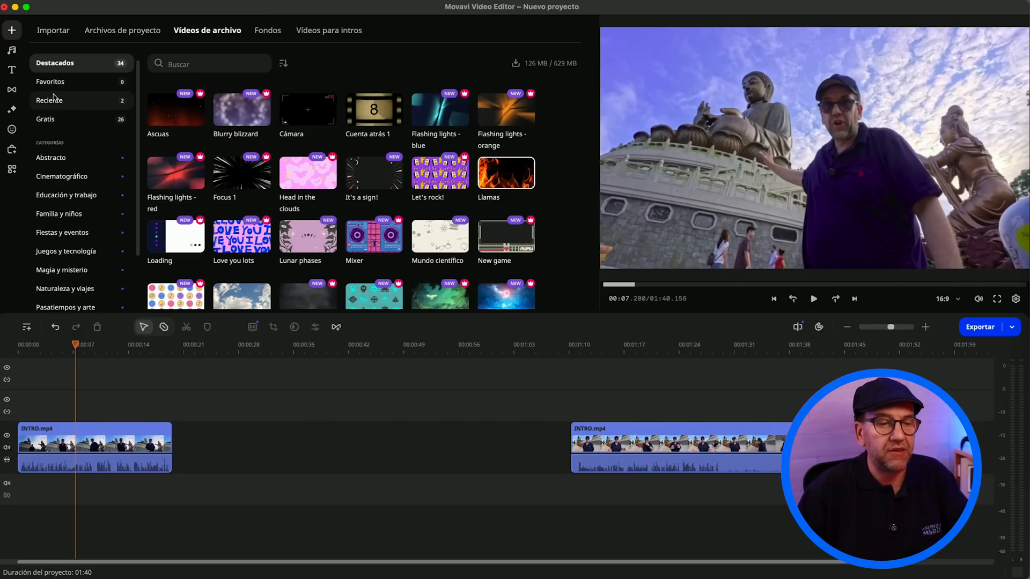
click(268, 31)
click(349, 34)
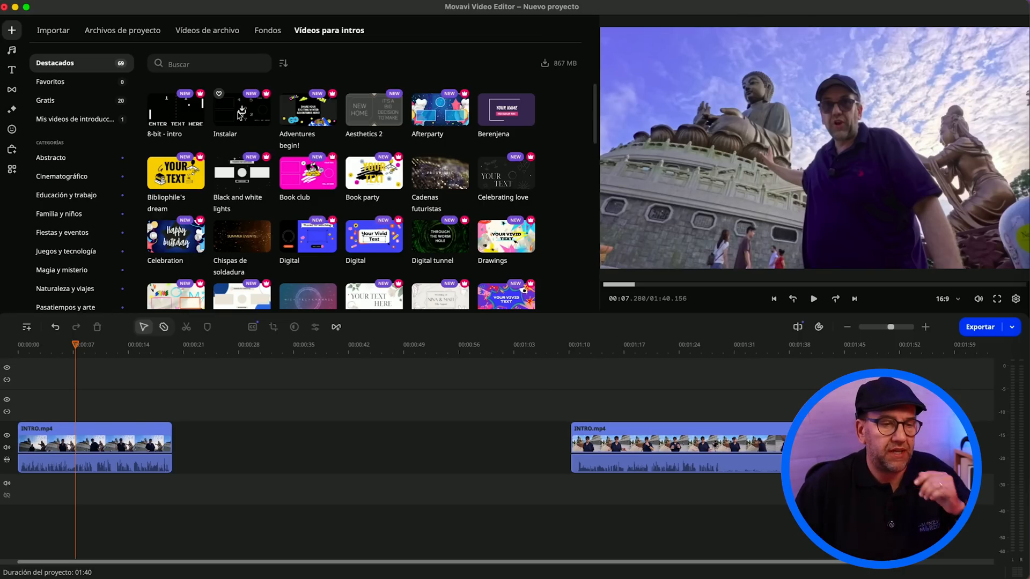
Step: Look through the complete catalogue of effect packs
click(9, 151)
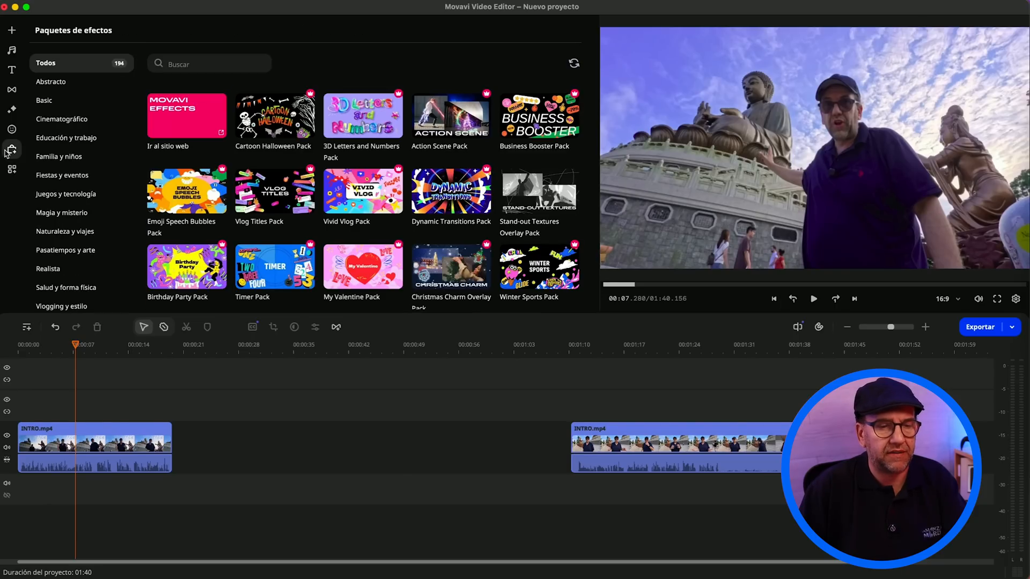
scroll(258, 163, down, 5)
scroll(258, 164, down, 15)
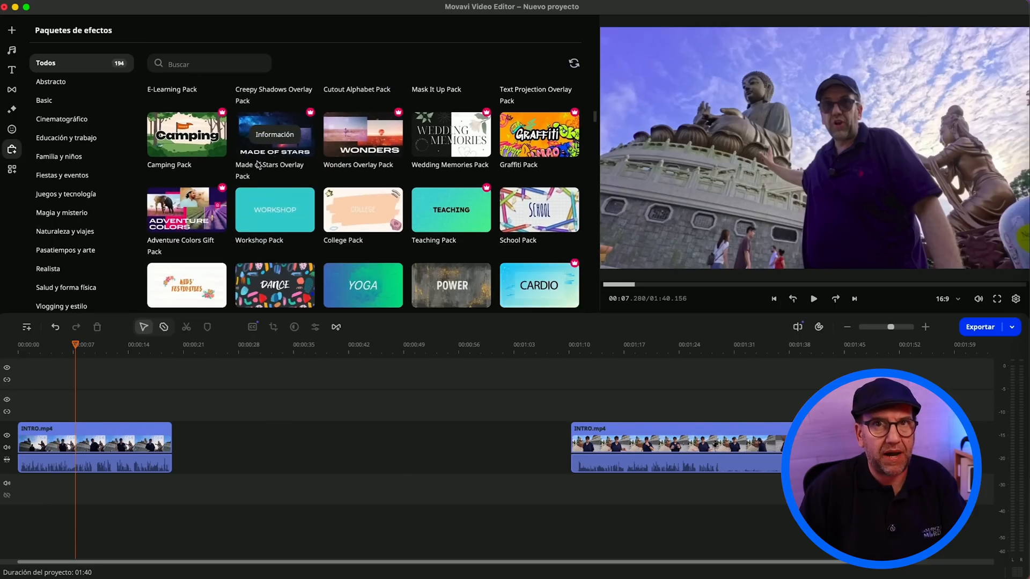
scroll(258, 163, down, 15)
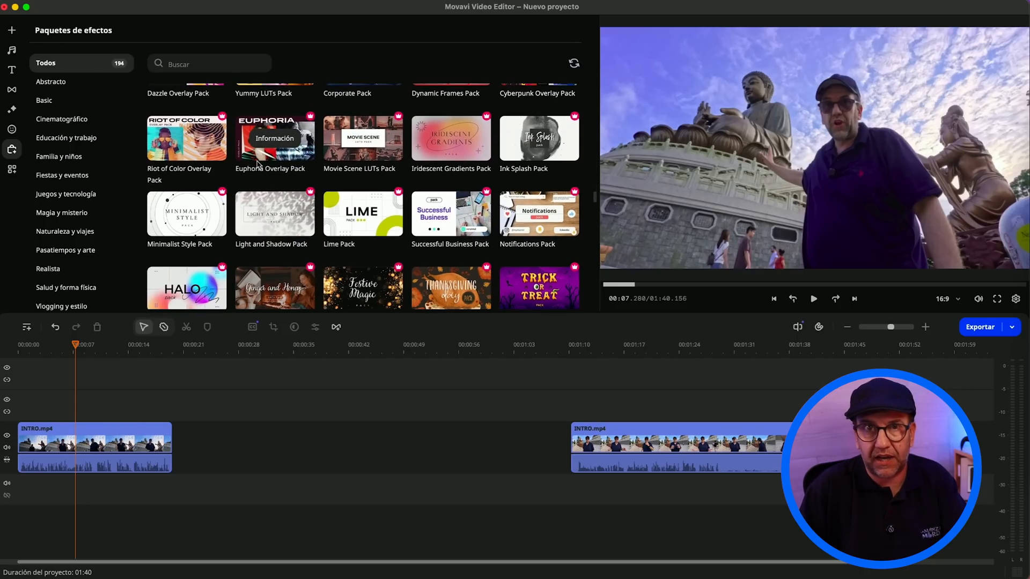
scroll(257, 161, down, 12)
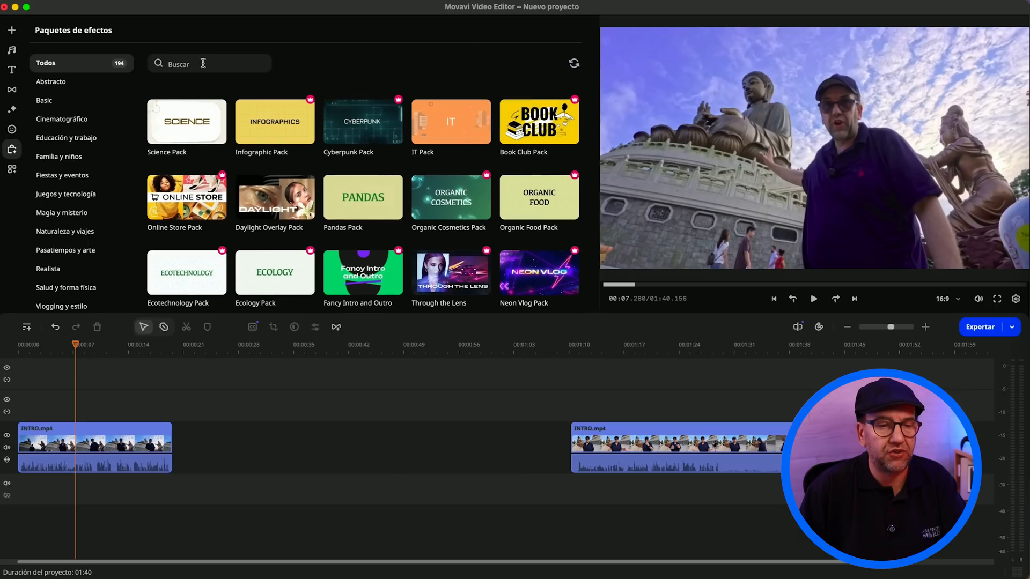
Step: Search the effect packs for "trave" and for "viaj", and clear the search
click(203, 63)
text(trav)
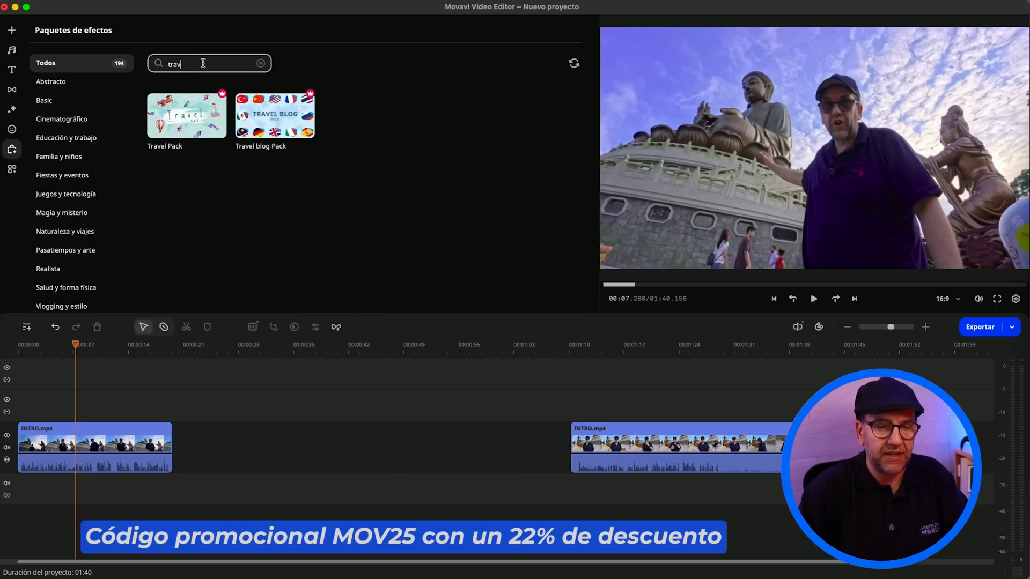
text(e)
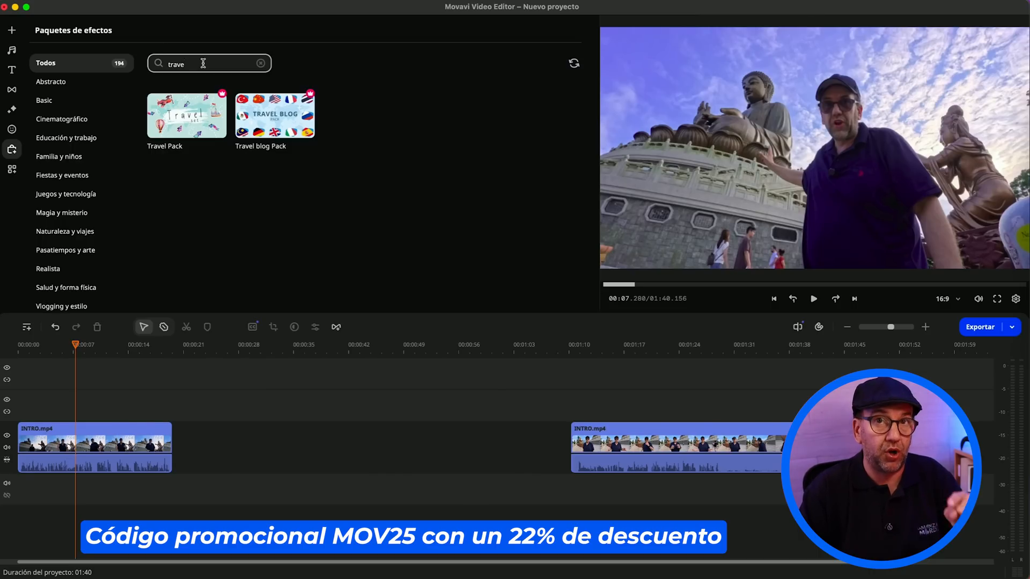
key(BackSpace)
key(BackSpace)
key(BackSpace)
key(BackSpace)
text(via)
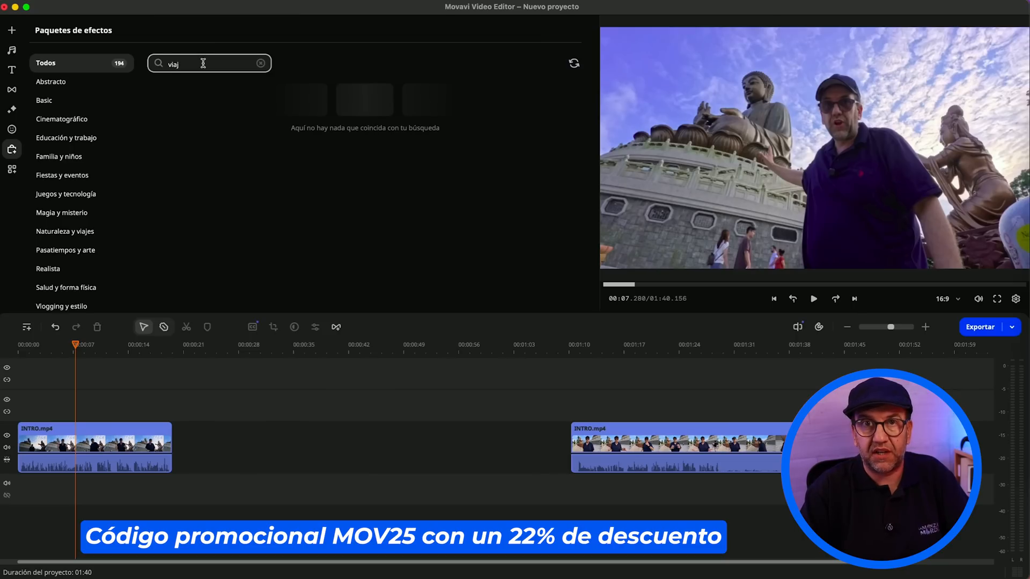
text(j)
key(BackSpace)
key(BackSpace)
key(BackSpace)
key(BackSpace)
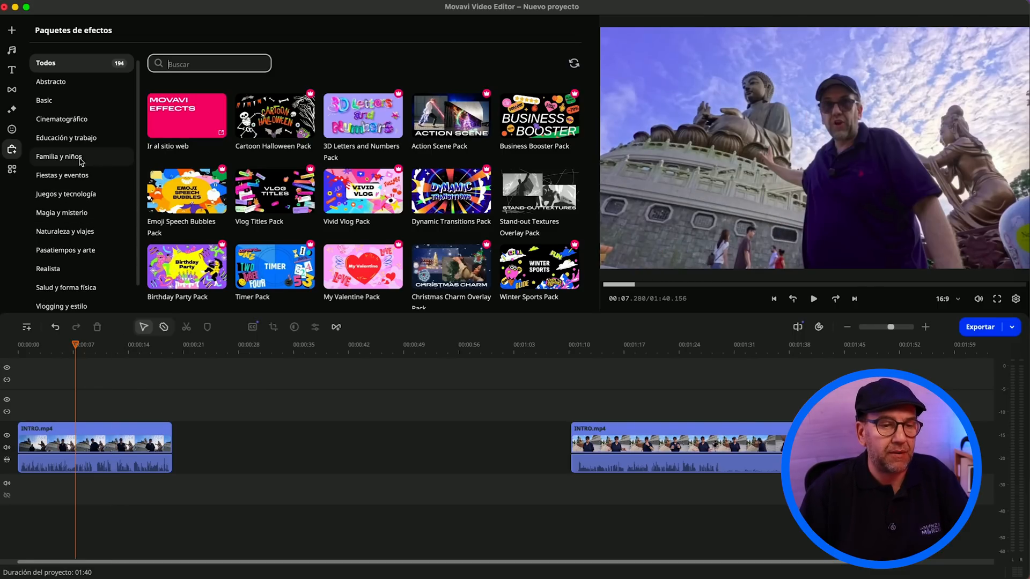
Step: View the effect packs in the Vlogging y estilo and Salud y forma física categories
scroll(73, 200, down, 1)
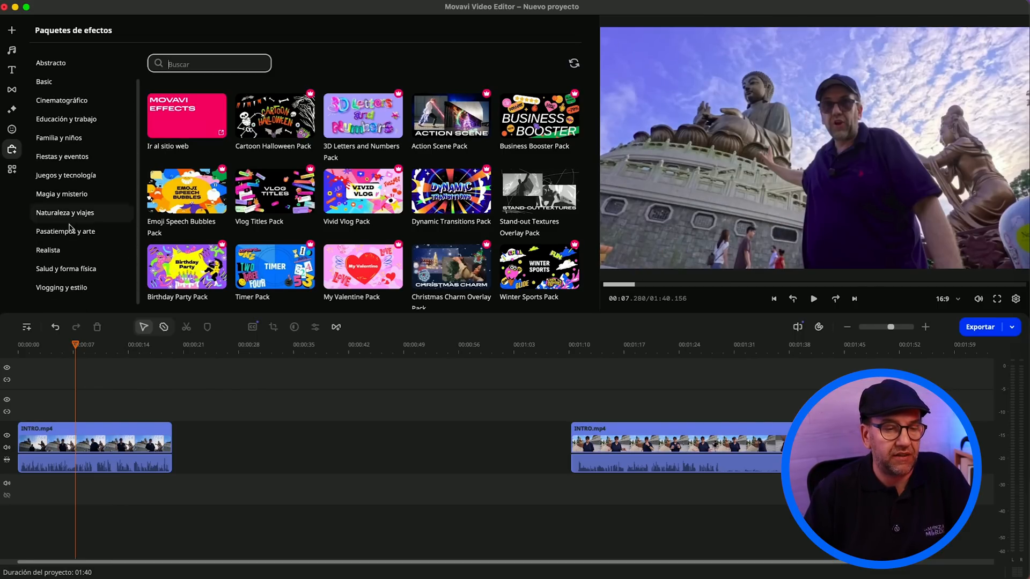
click(61, 289)
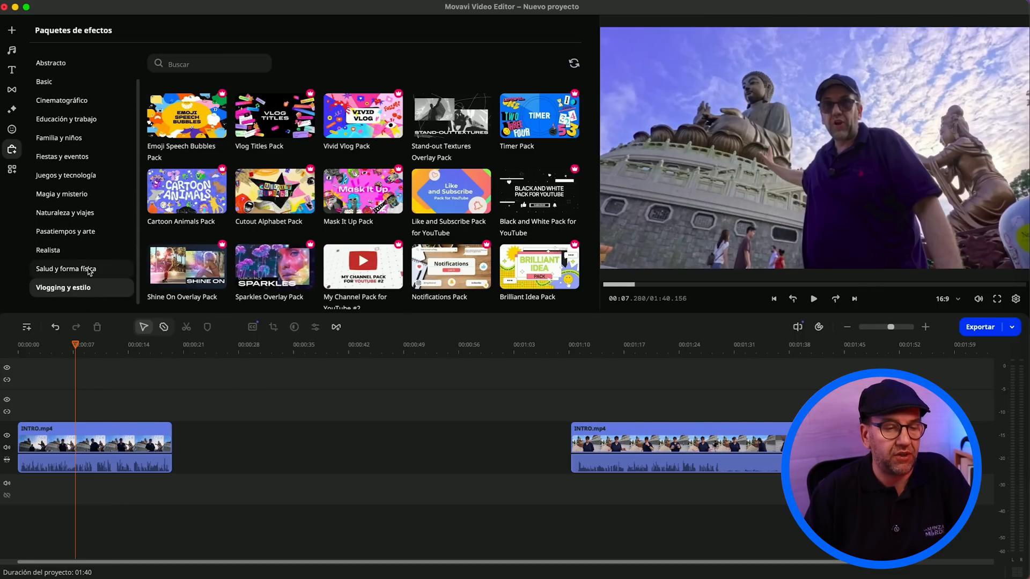
click(75, 269)
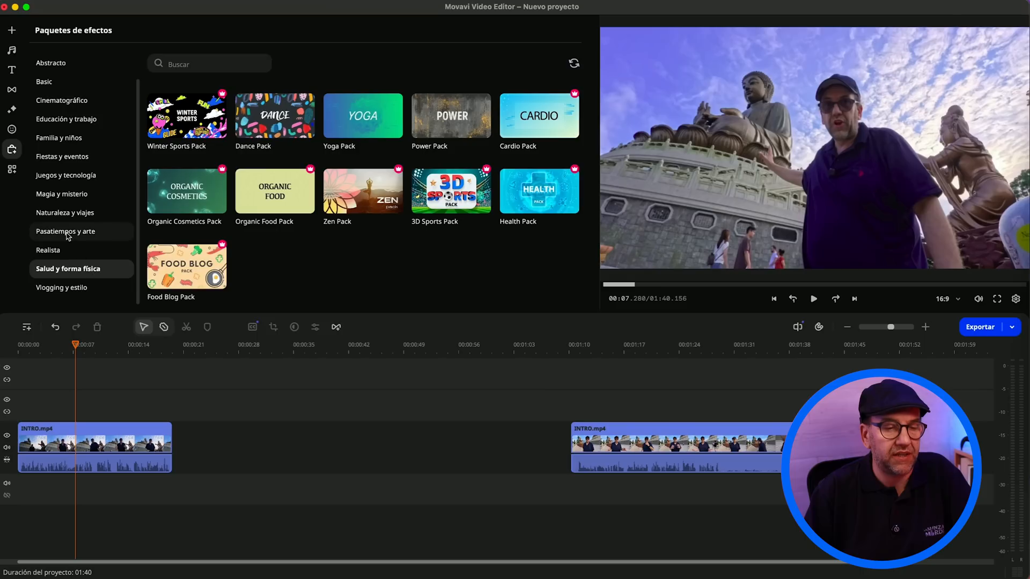
Step: Search for "tra" within Salud y forma física, and repeat the search across all effect packs
click(214, 66)
text(tra)
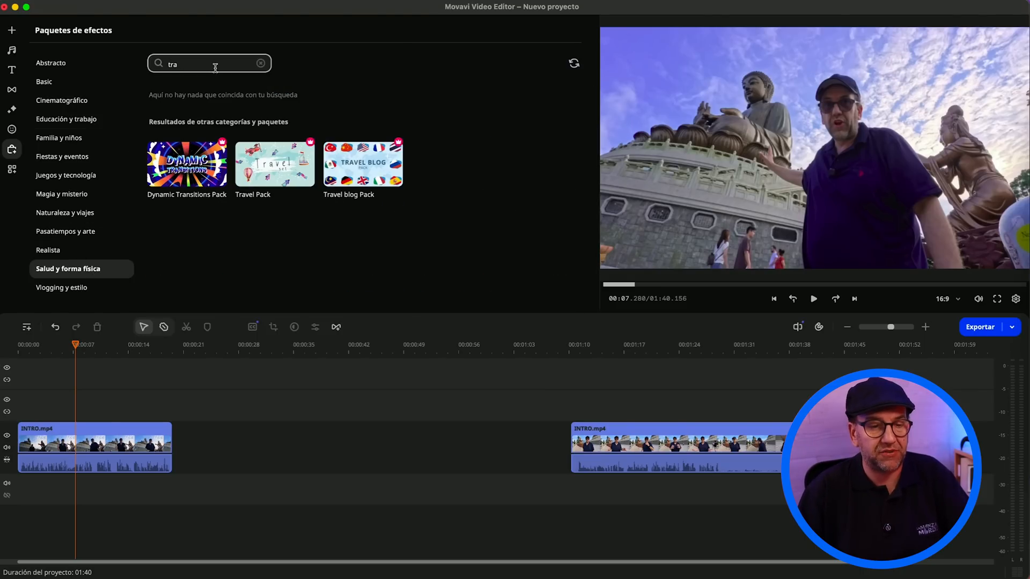
scroll(63, 81, up, 1)
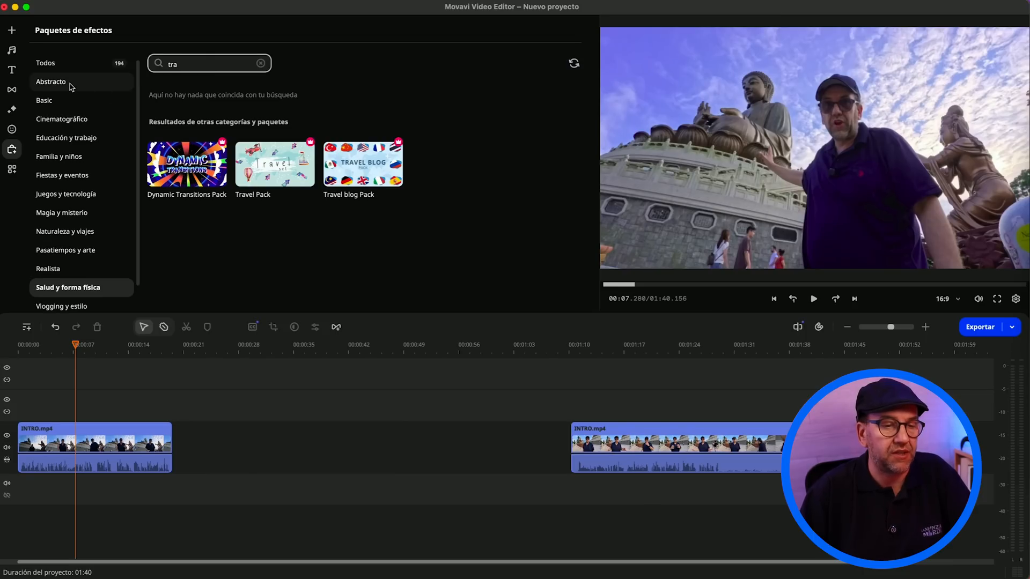
click(59, 63)
click(204, 63)
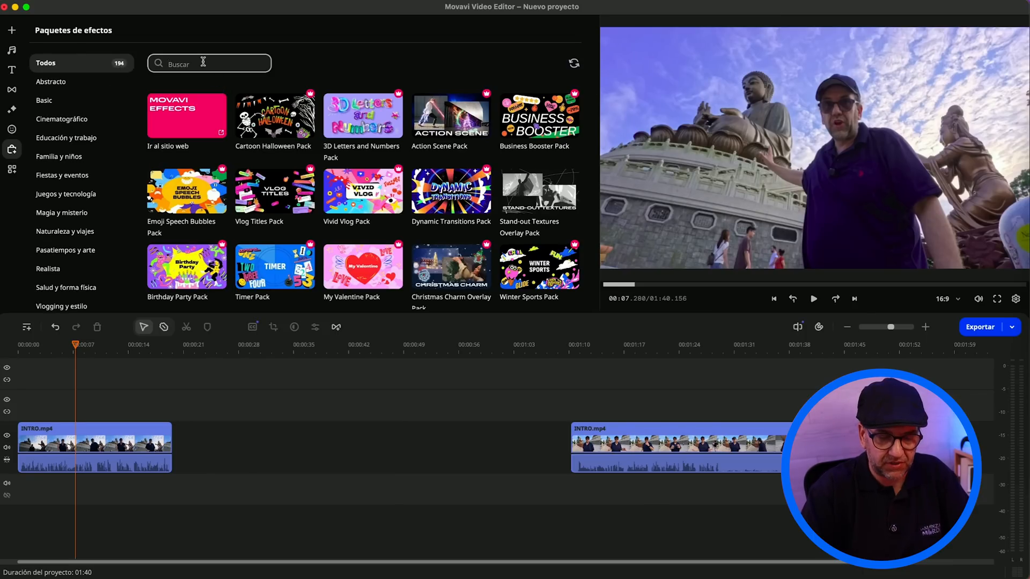
text(tra)
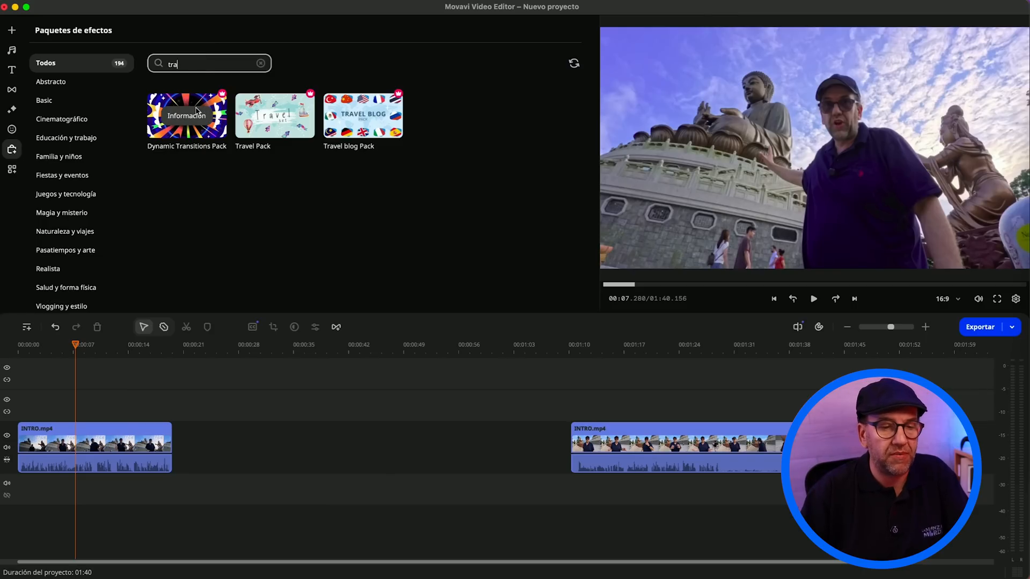
Step: Open the titles included in the Travel Pack and preview watercolor titles such as Acuarela - machas and Acuarela - compás
click(282, 138)
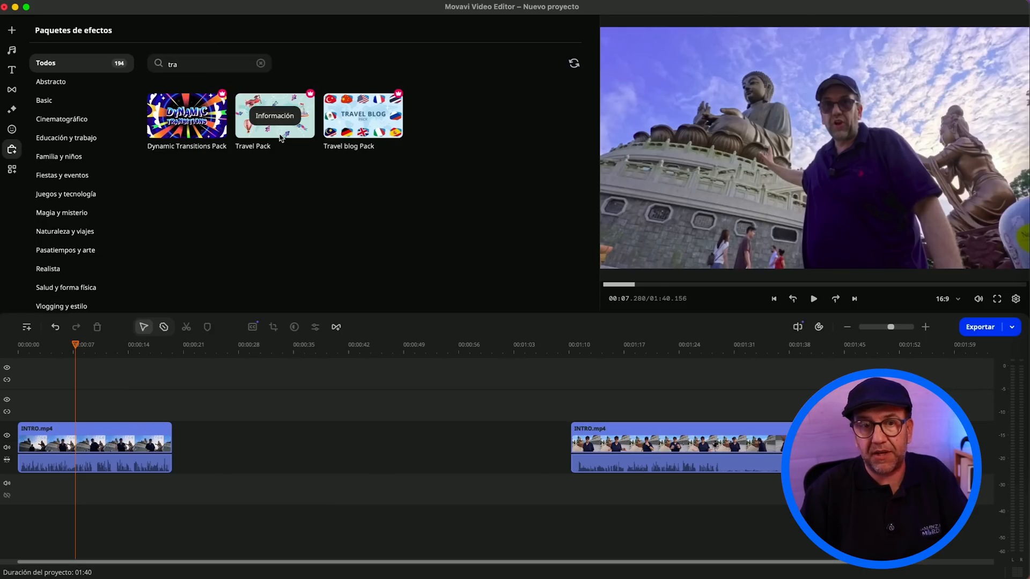
click(274, 117)
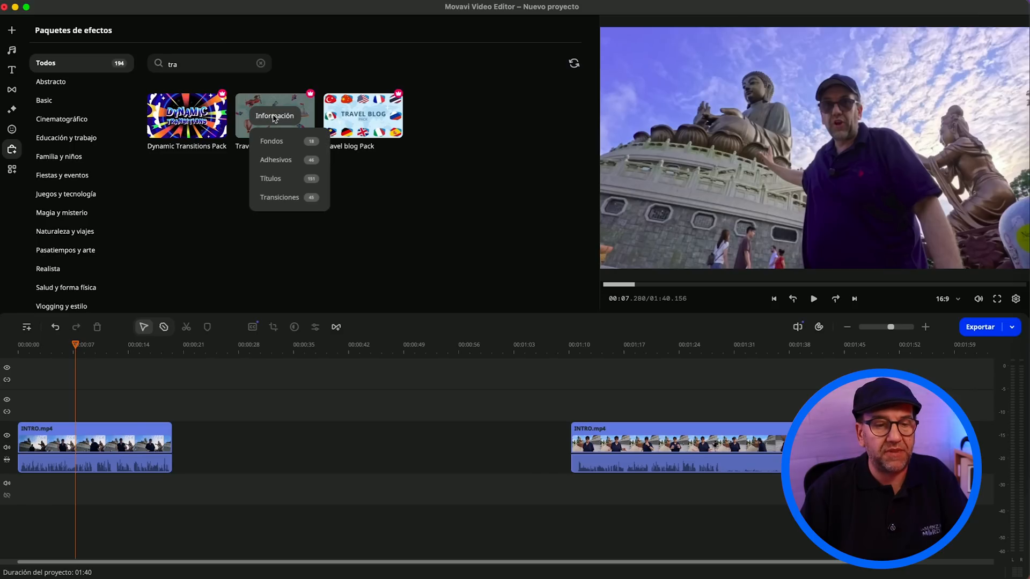
click(296, 182)
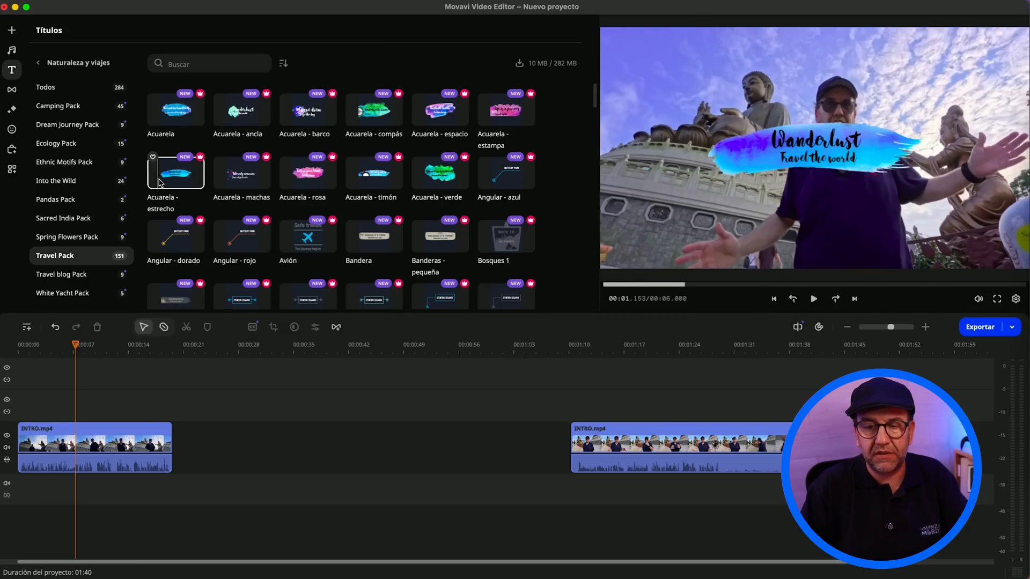
click(236, 180)
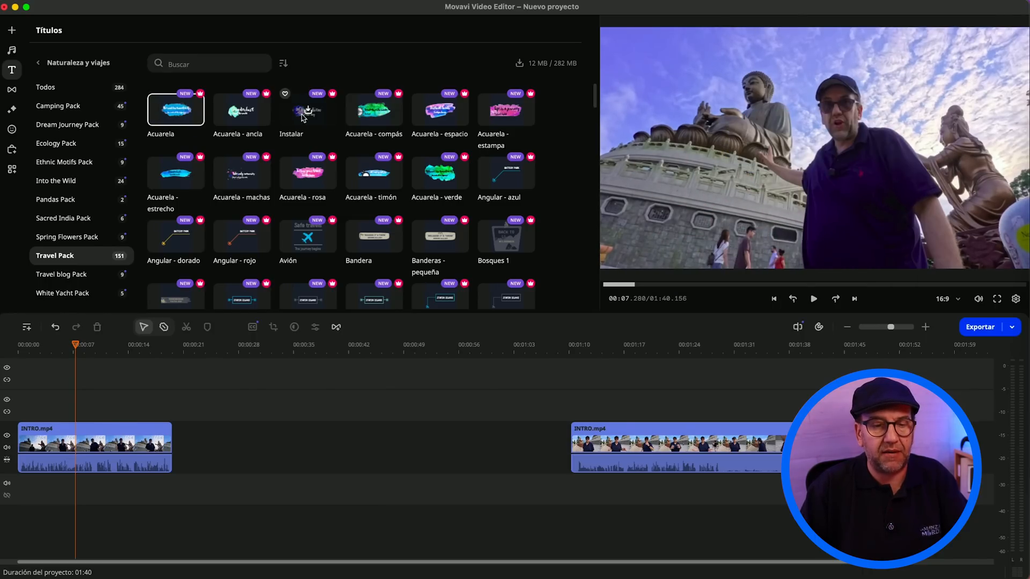
click(379, 122)
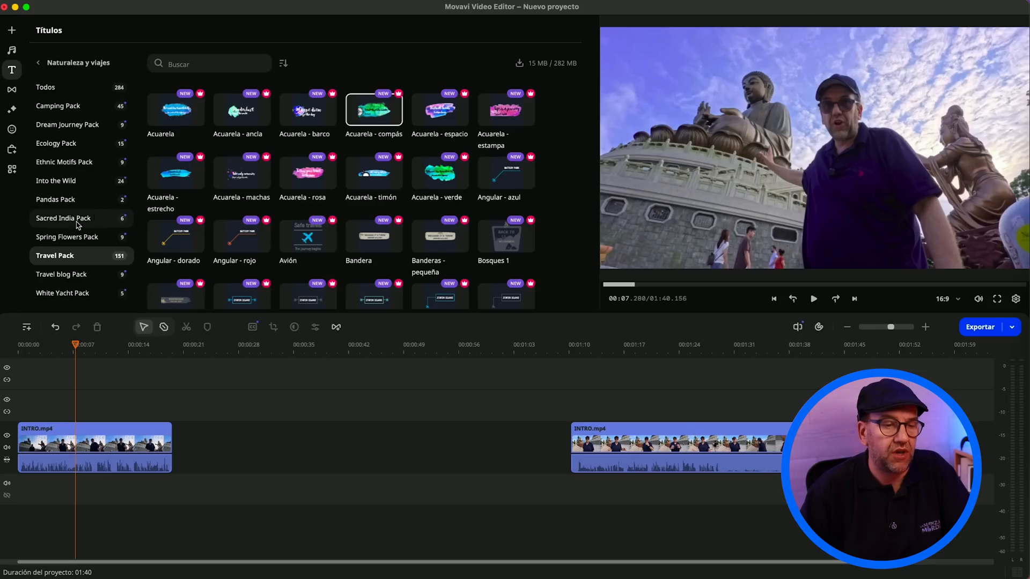
Step: Return to the effect packs, search for "tra" again and open the context options of the Travel Pack
click(12, 153)
click(234, 64)
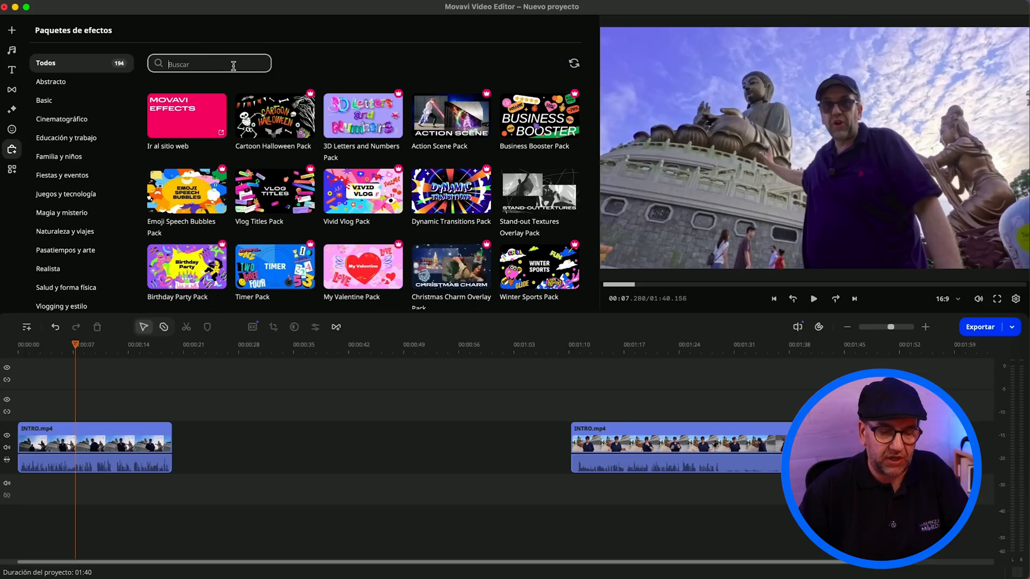
text(tra)
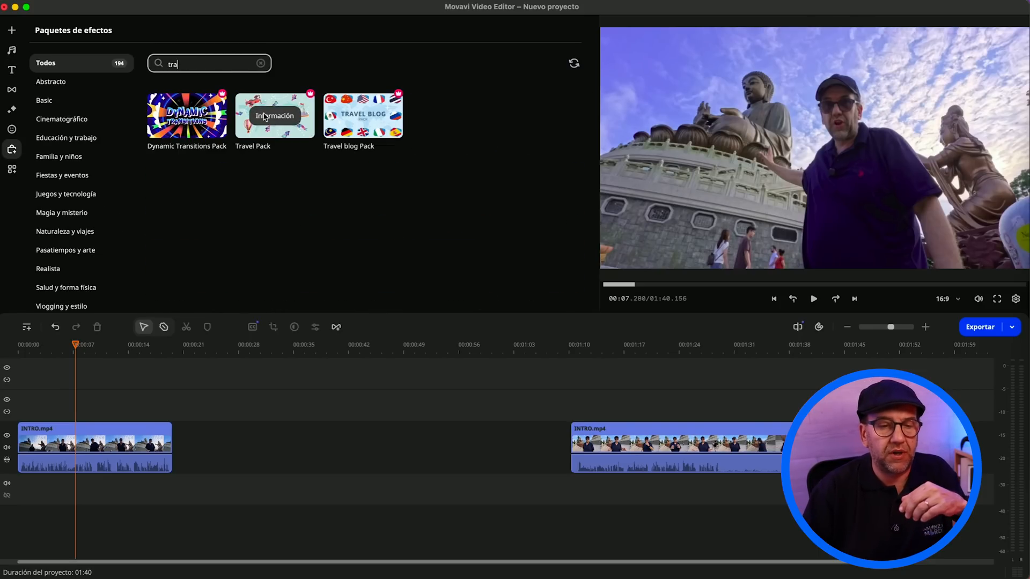
click(268, 116)
right_click(274, 109)
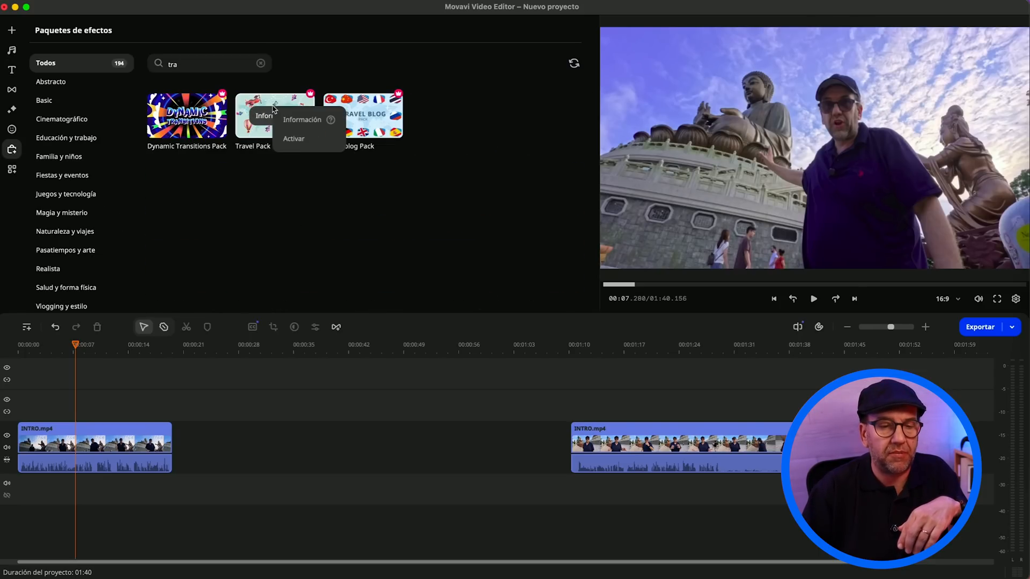
Step: Activate the Travel Pack by pasting its activation key, and acknowledge the activation notice
click(294, 139)
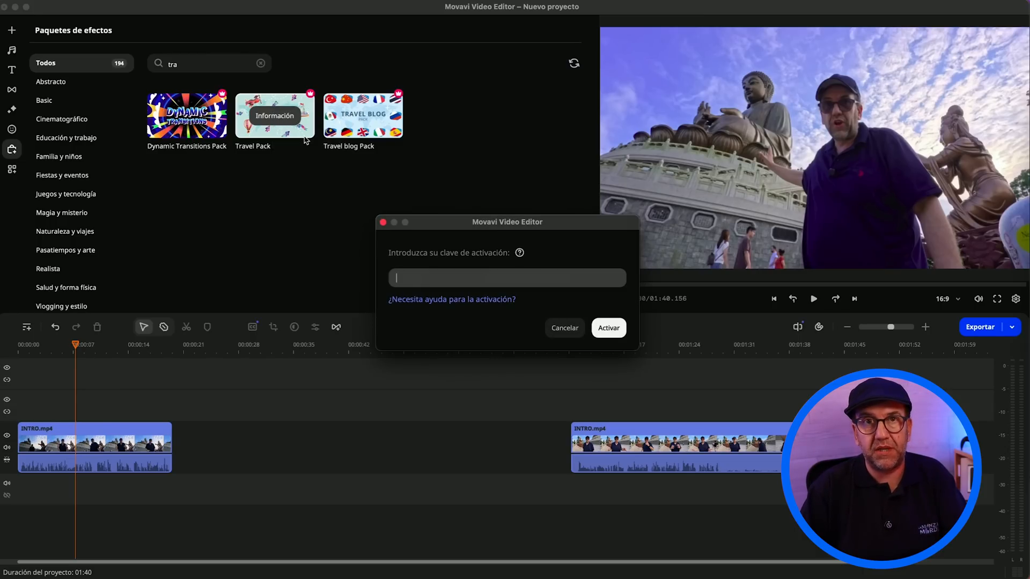
key(super+v)
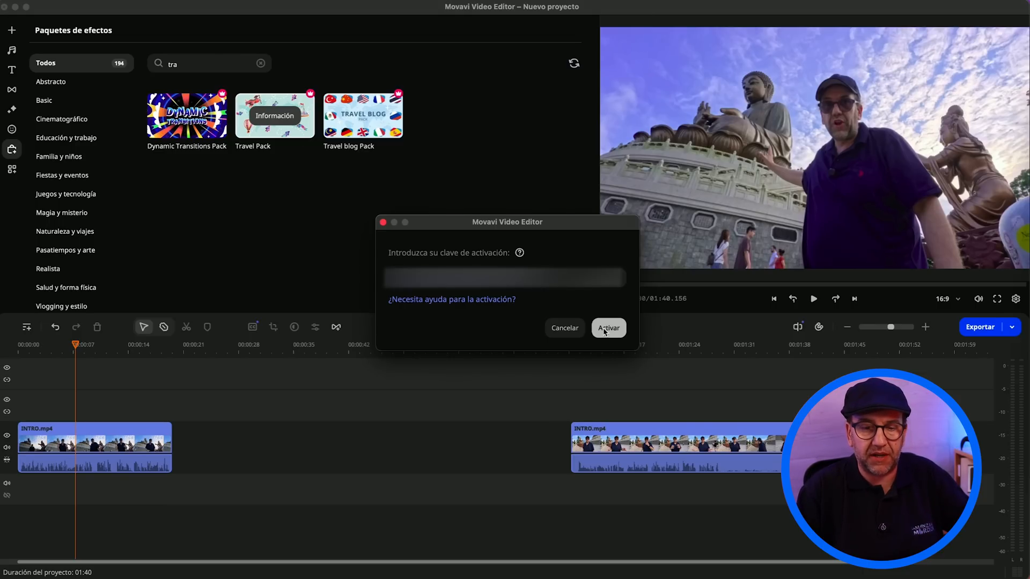
click(604, 332)
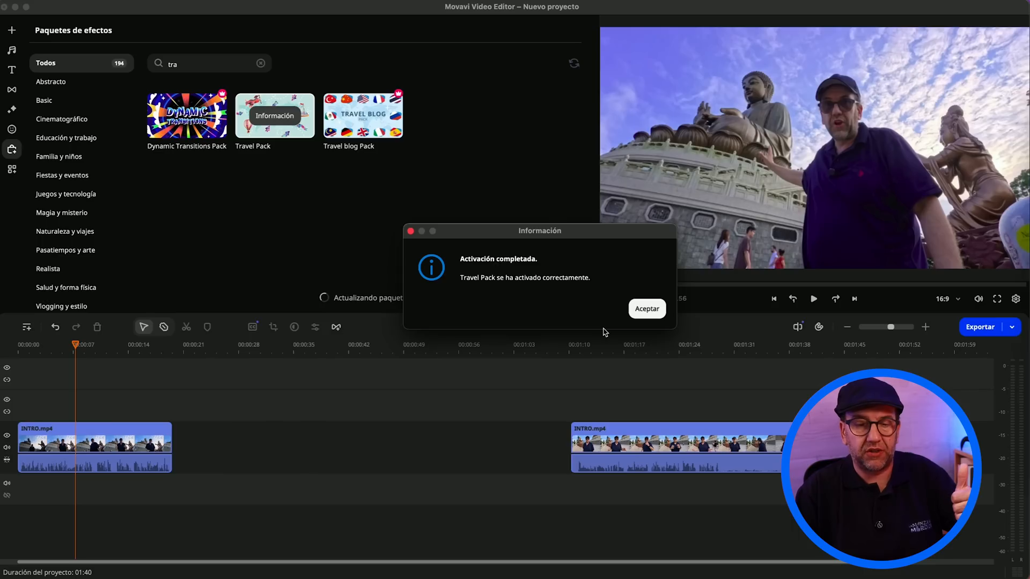
click(644, 309)
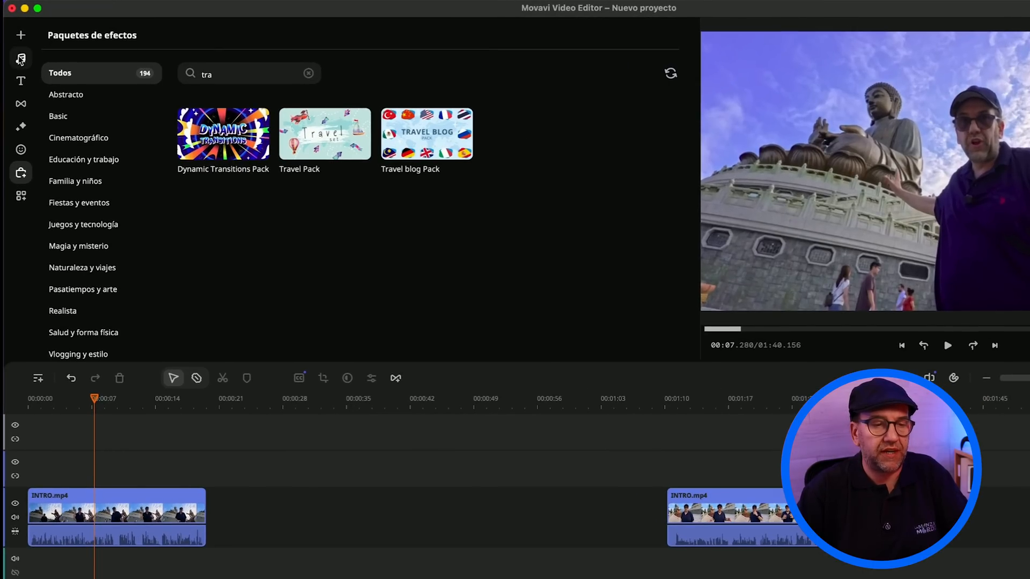
Step: Open the Chillout music category, listen to the Action cool promo track and pause its playback
click(20, 58)
mouse_move(215, 155)
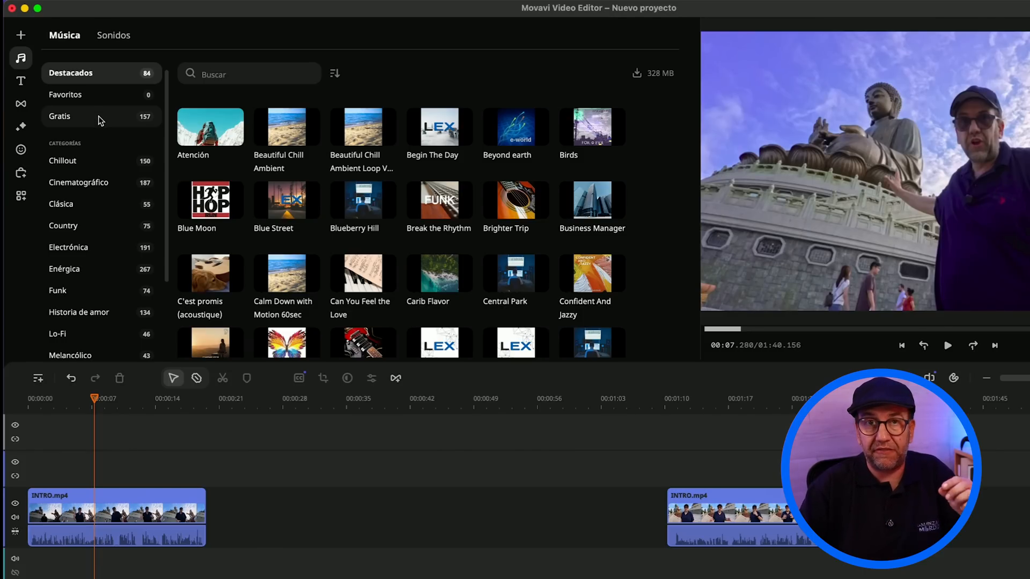
click(102, 160)
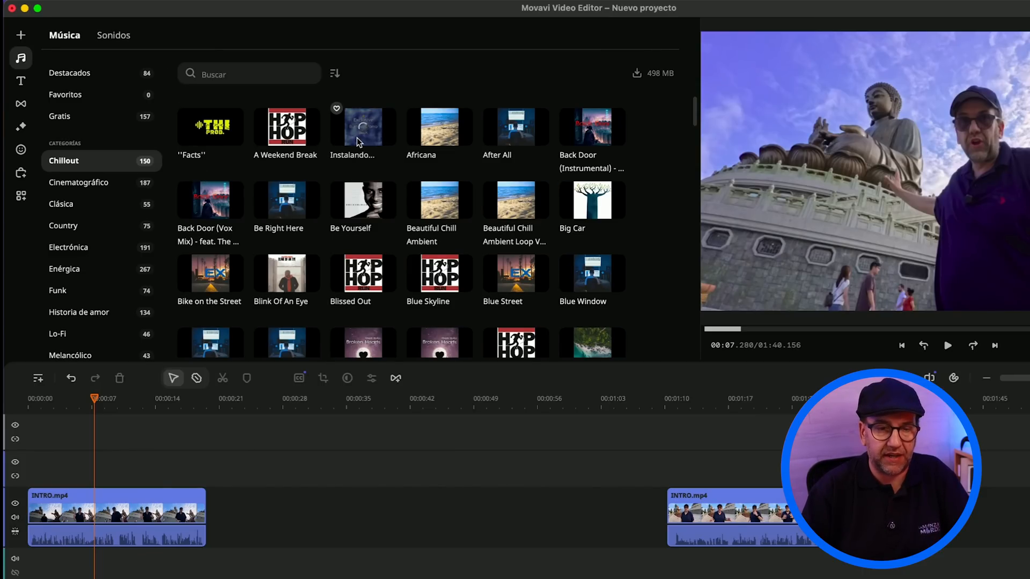
key(XF86AudioRaiseVolume)
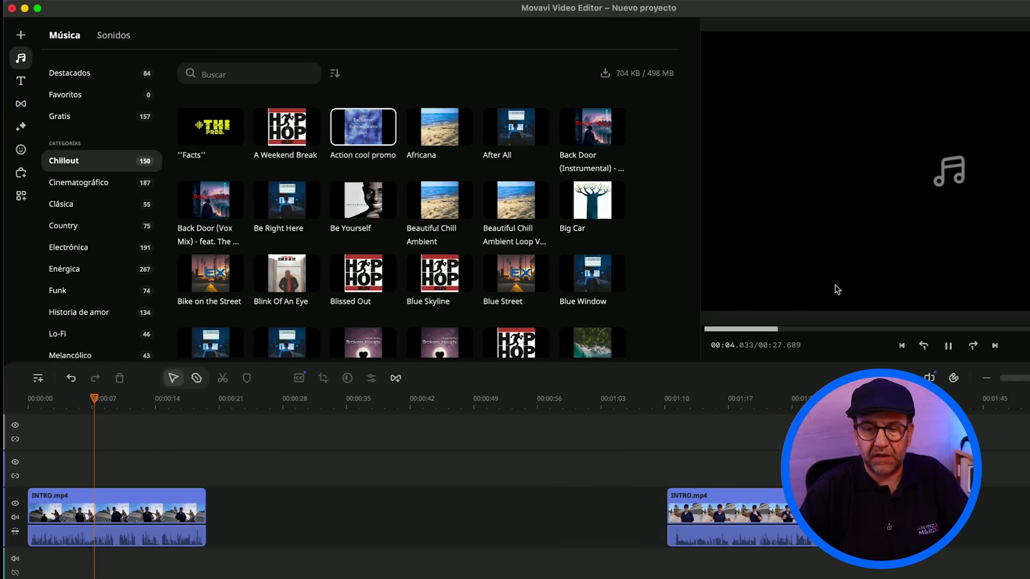
click(948, 347)
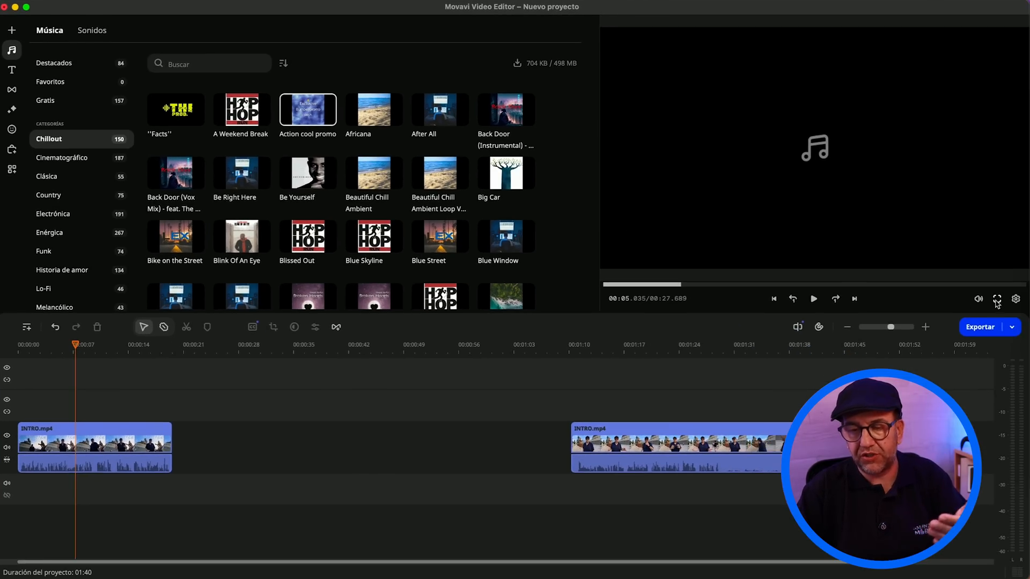
Step: View the music preview in full screen, and do the same for the project frame at about 6 seconds
click(998, 302)
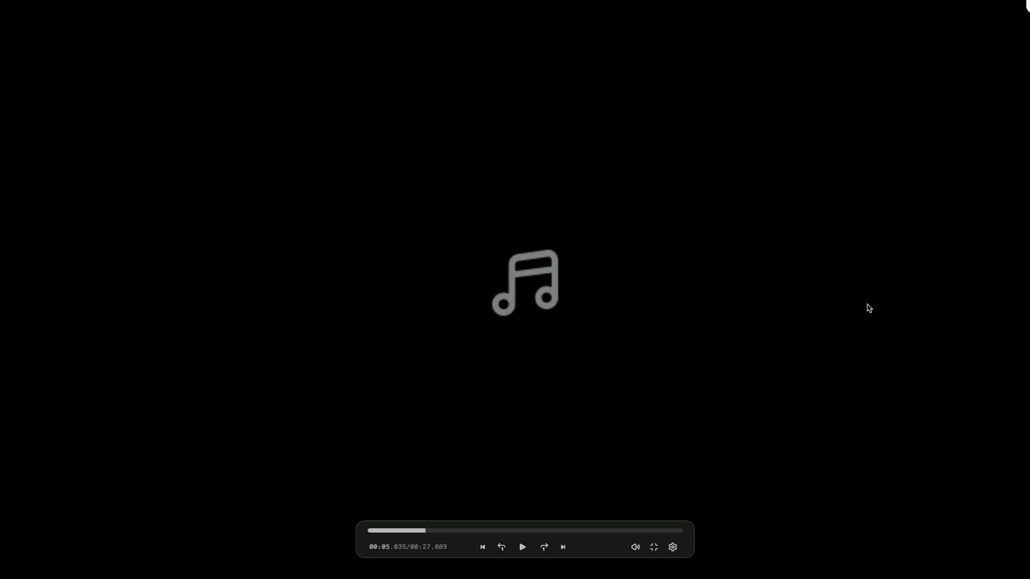
key(Escape)
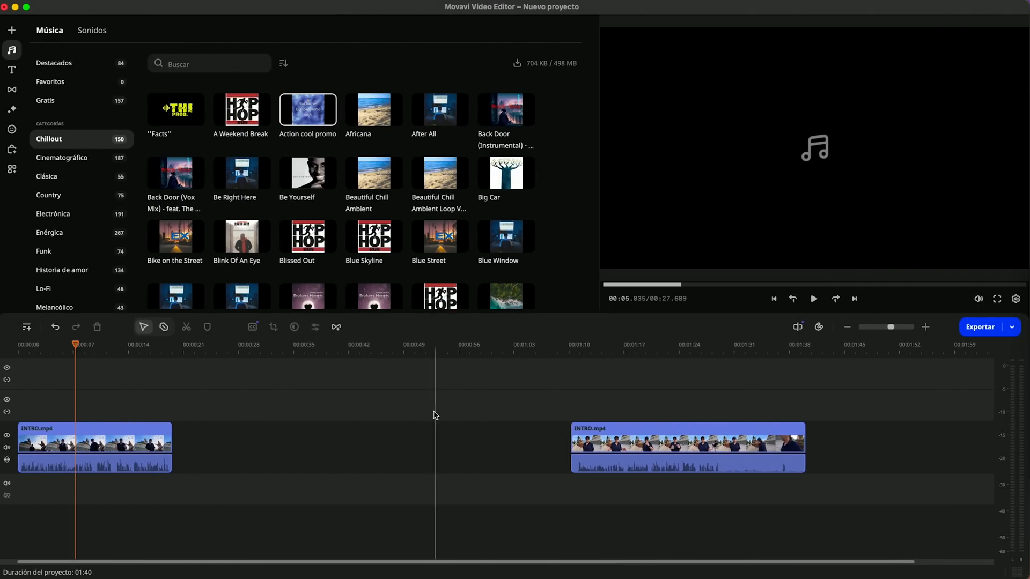
drag(75, 348, 66, 348)
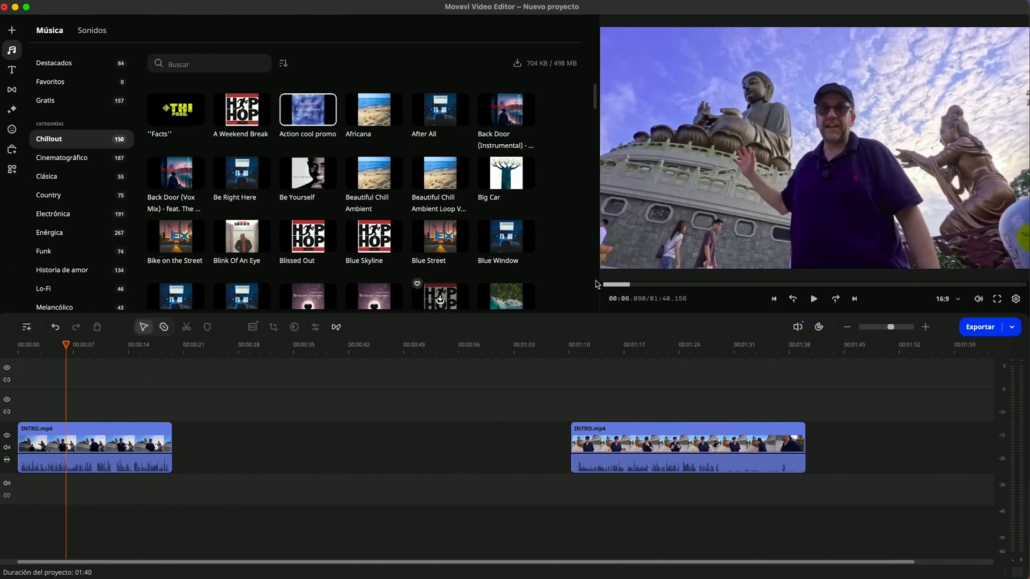
click(996, 299)
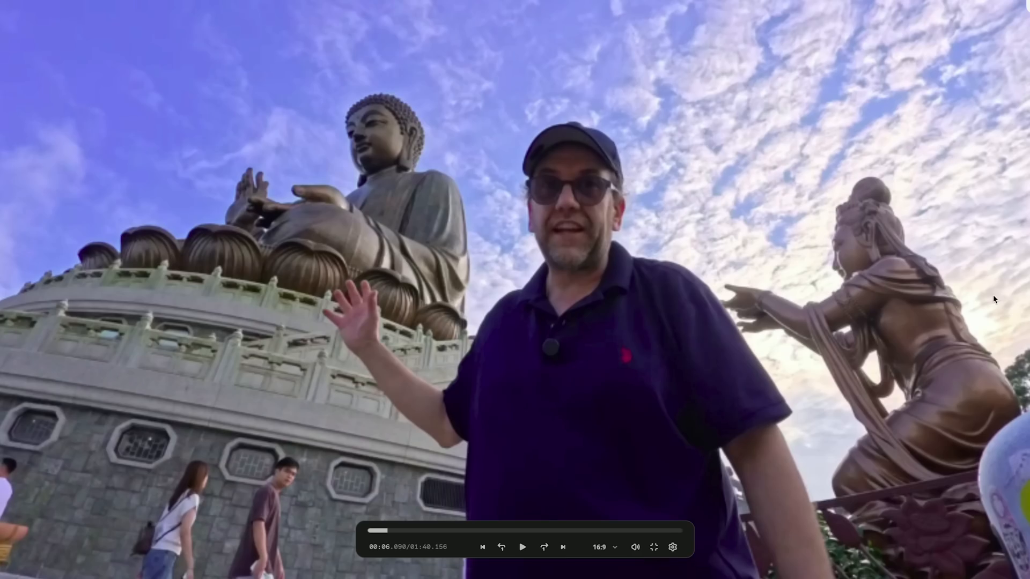
key(Escape)
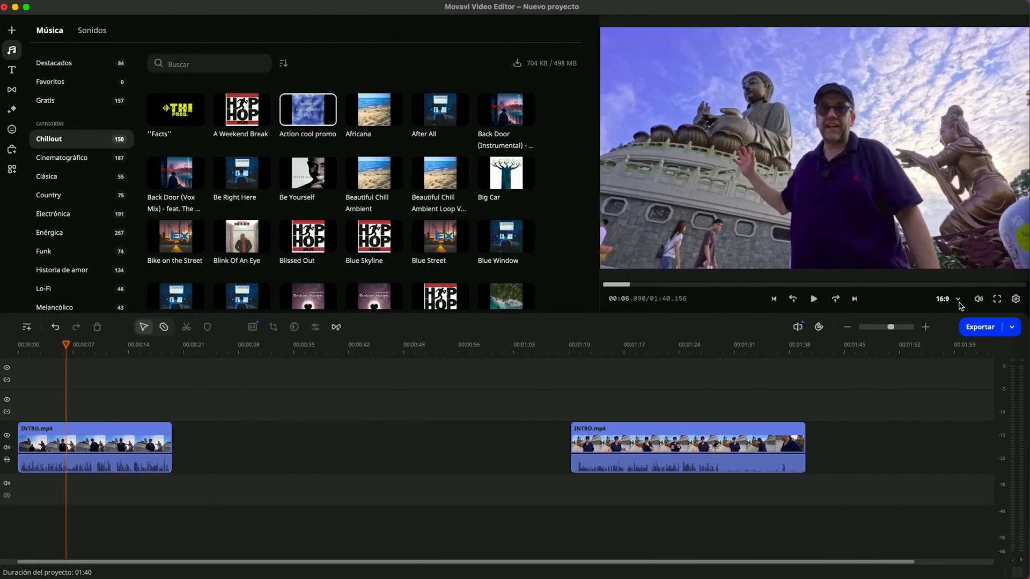
Step: Try the 9:16 Historia de Instagram/IGTV/TikTok aspect ratio on the project and return it to YouTube 16:9
click(958, 301)
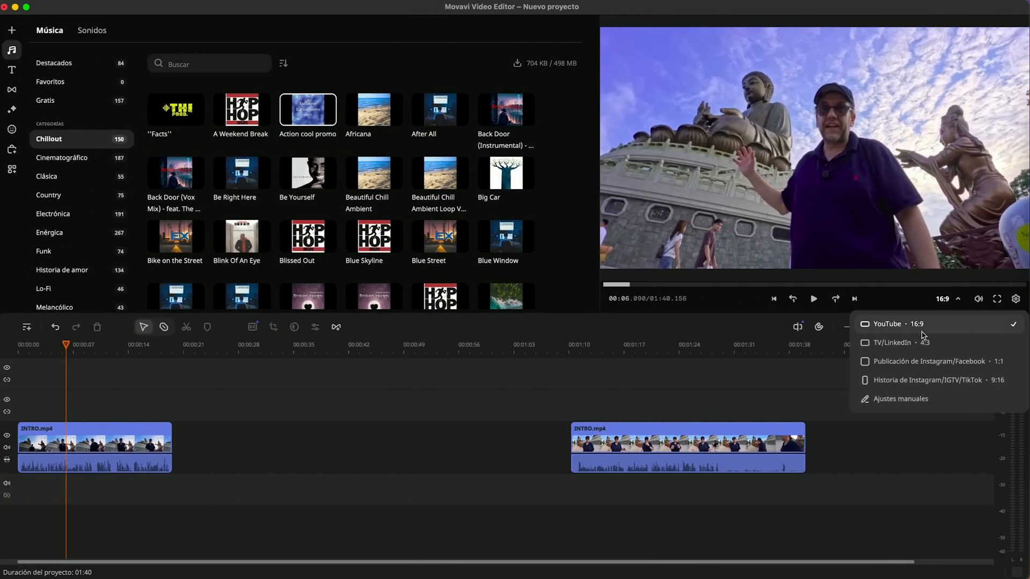
click(912, 381)
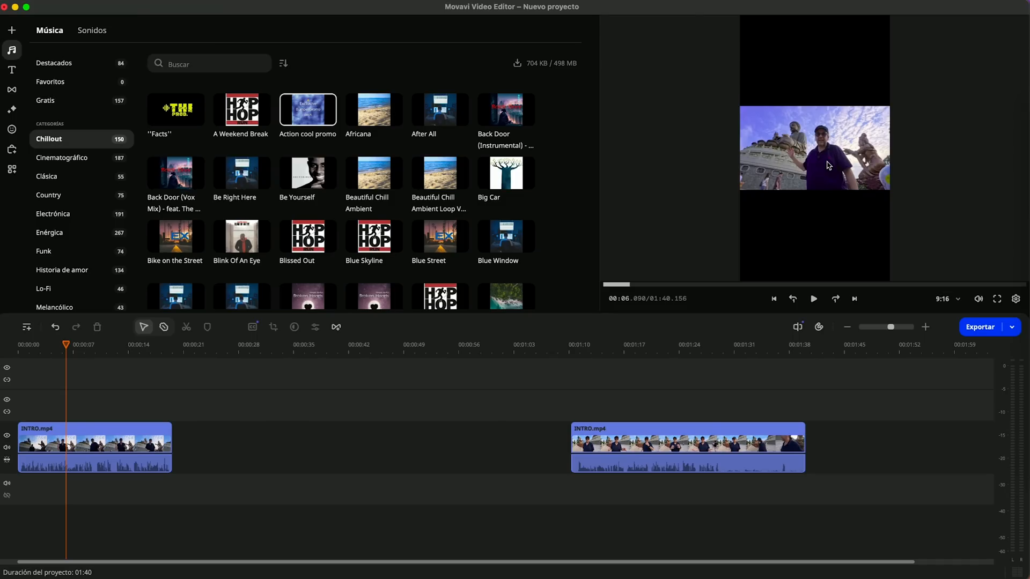
click(954, 298)
click(907, 324)
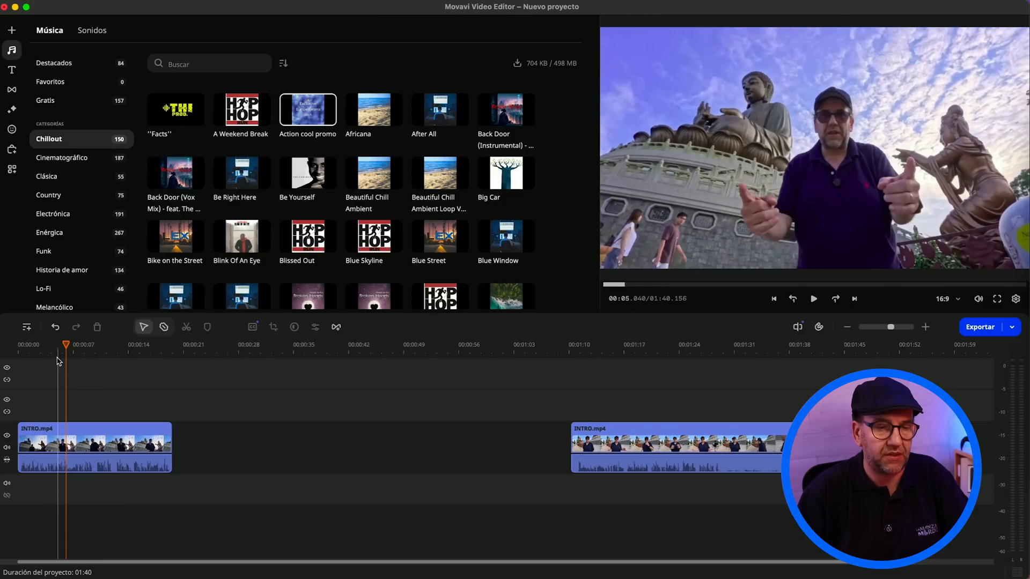
Step: View the Cinematográfico music category, and preview the Caution sign and Camping motifs titles
mouse_move(184, 198)
click(56, 163)
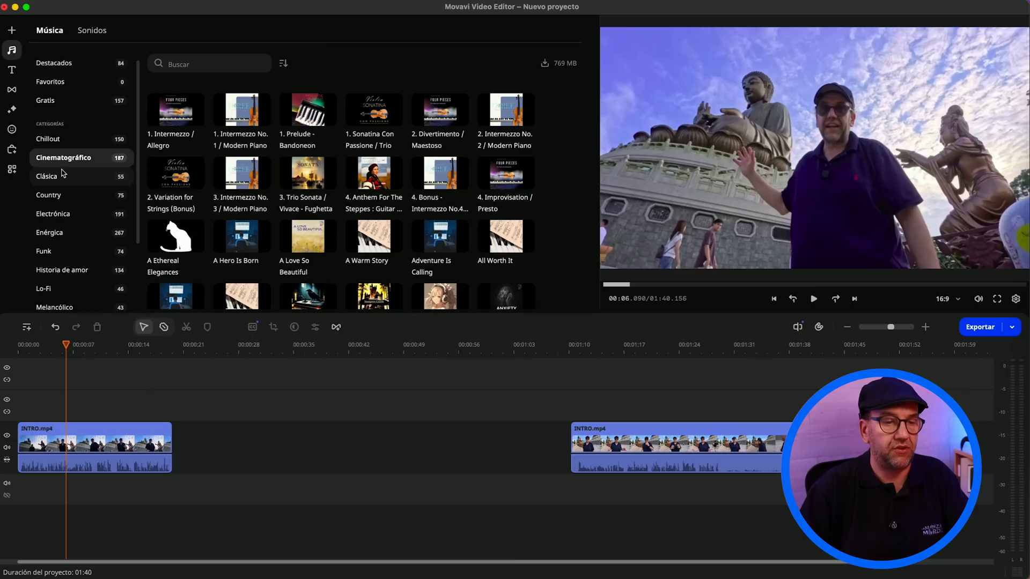
click(10, 72)
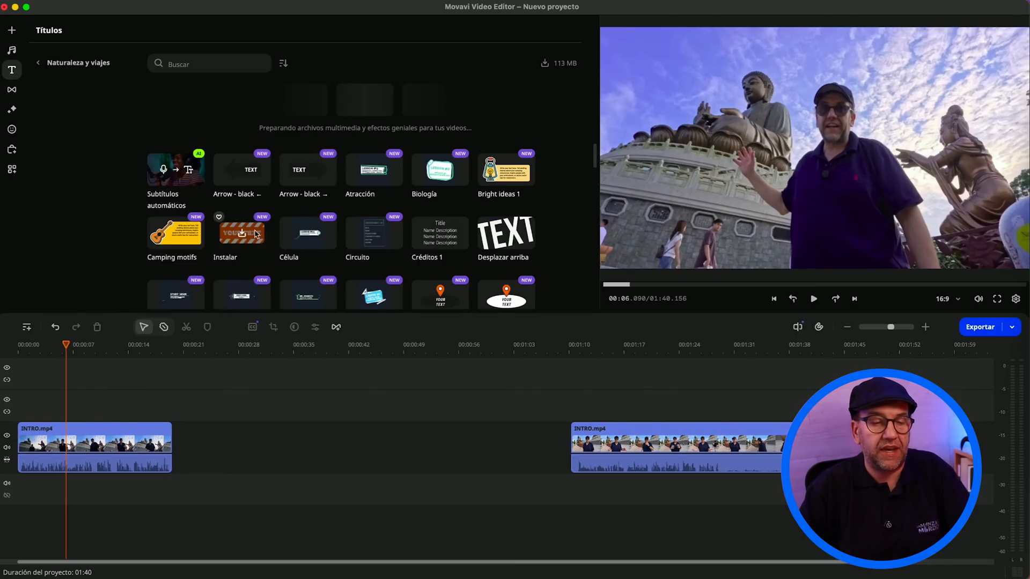
click(245, 235)
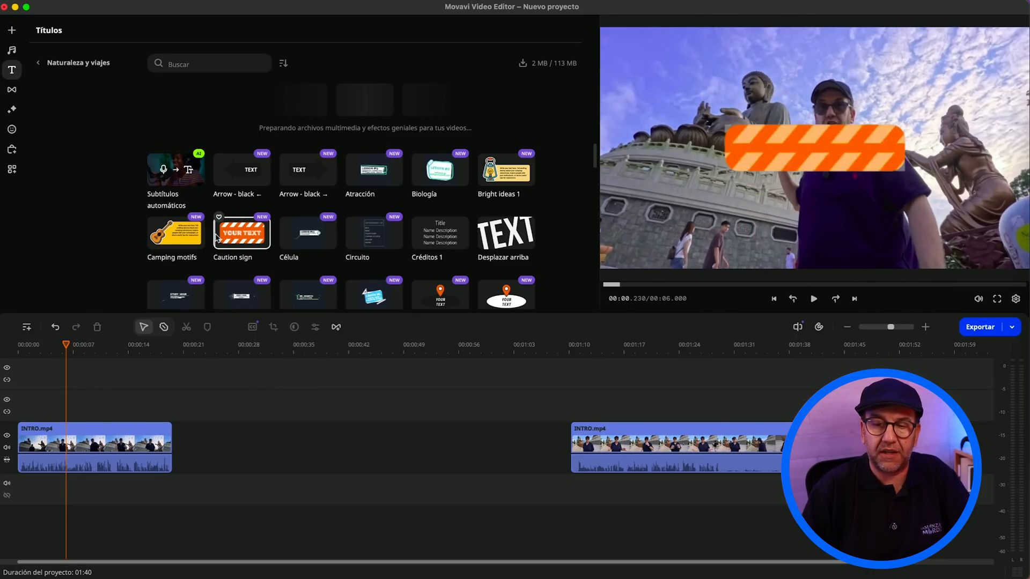
click(193, 239)
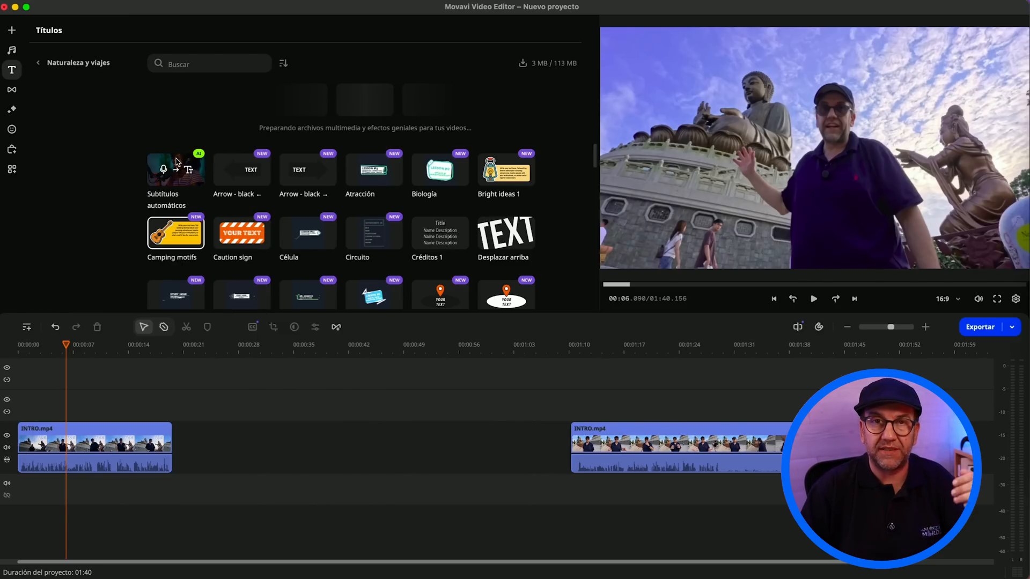
Step: Open the featured transitions, and install and preview the Comet transition
click(13, 93)
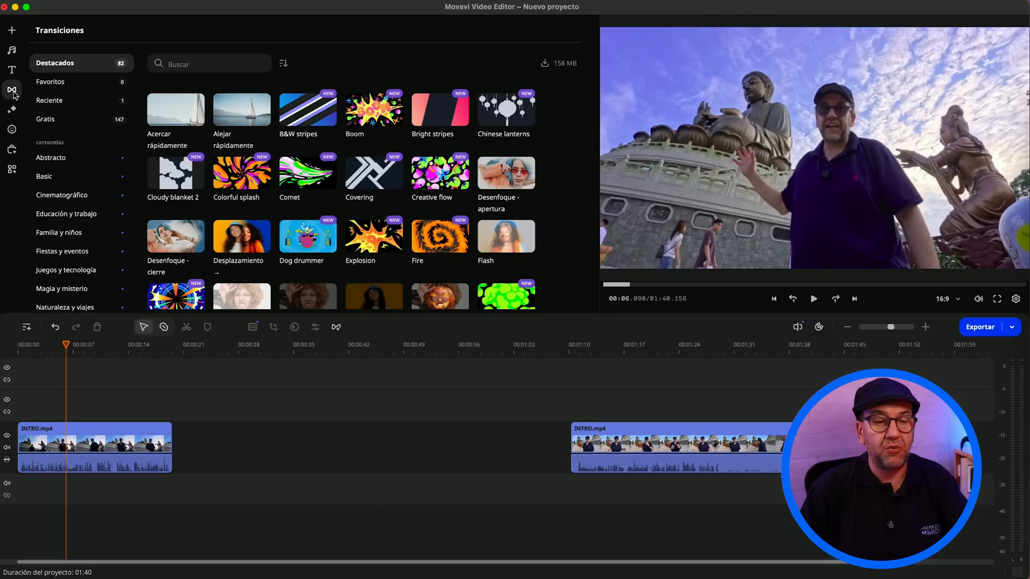
mouse_move(229, 171)
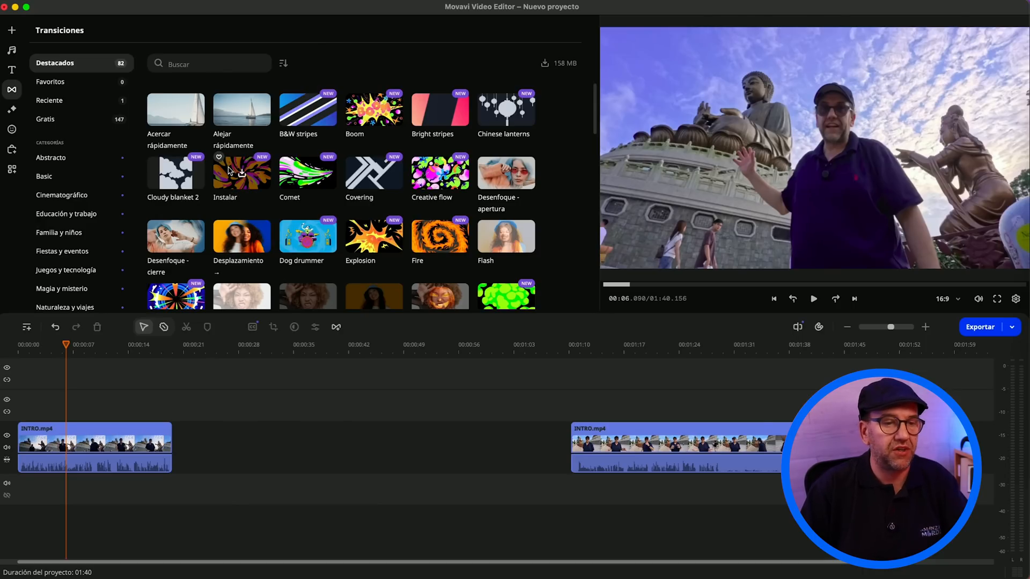
click(307, 178)
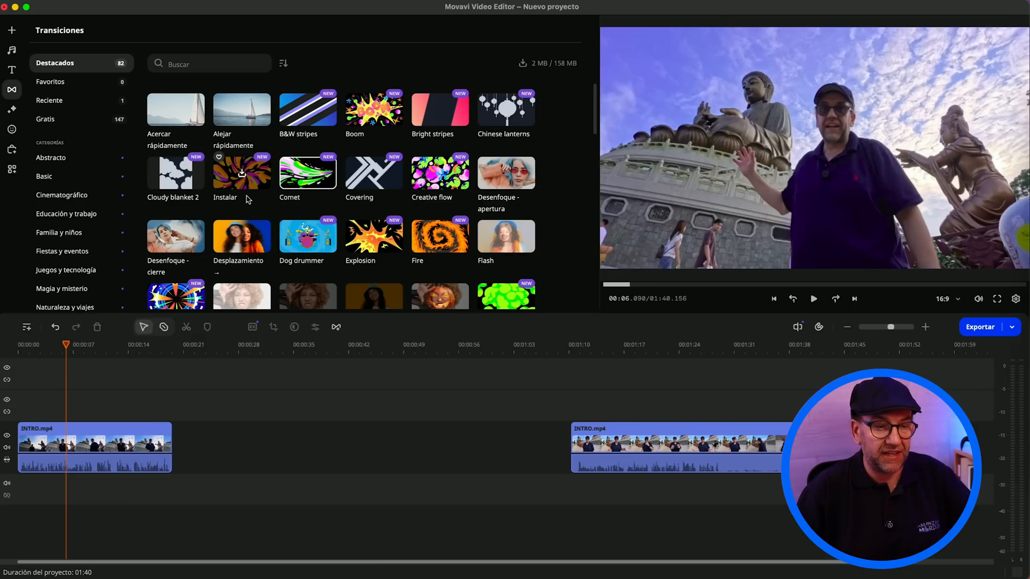
Step: Preview the Color sel. - azul filter, and view the featured LUTs after dismissing the tip about loading custom ones
click(11, 110)
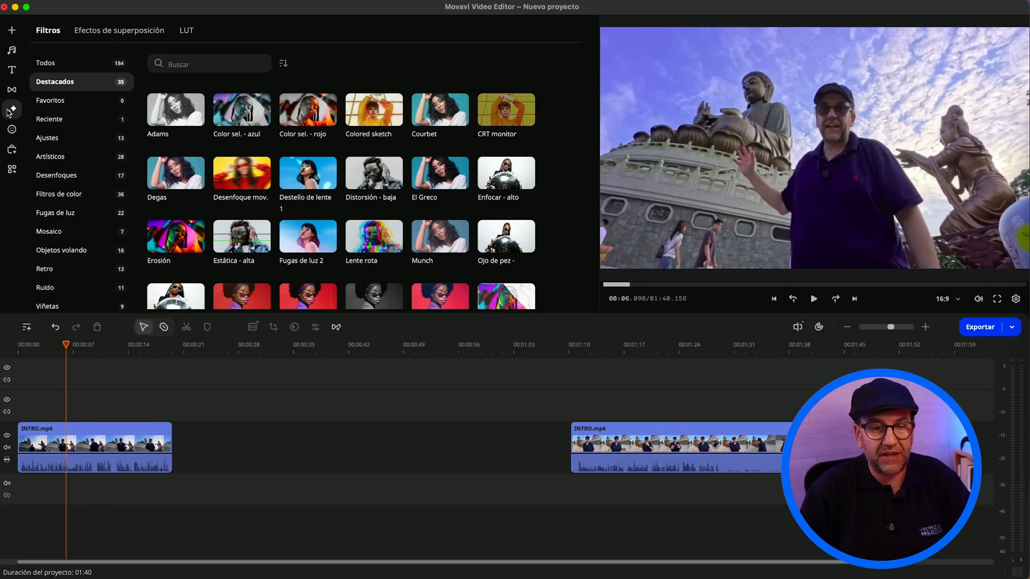
mouse_move(247, 122)
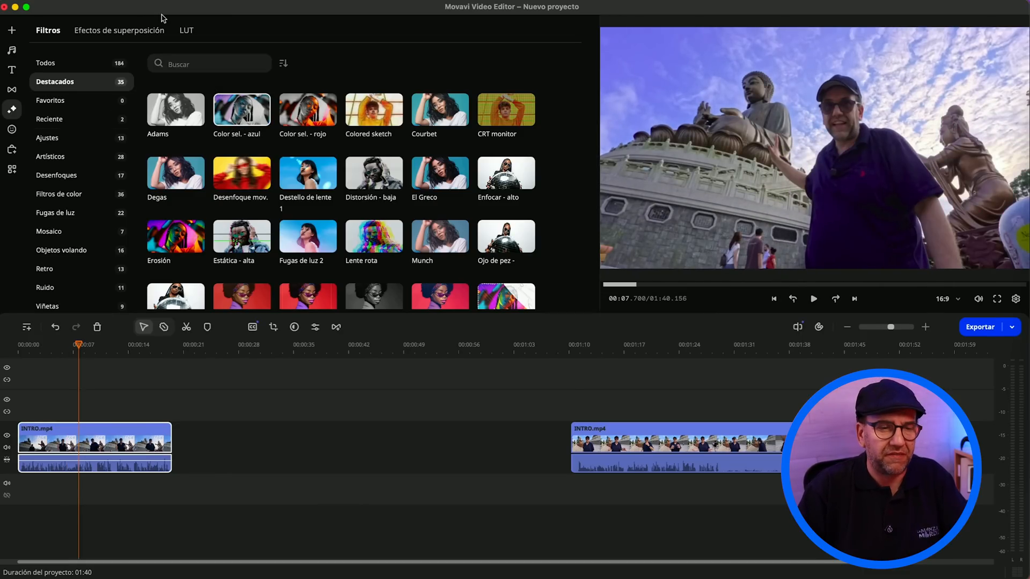
click(195, 30)
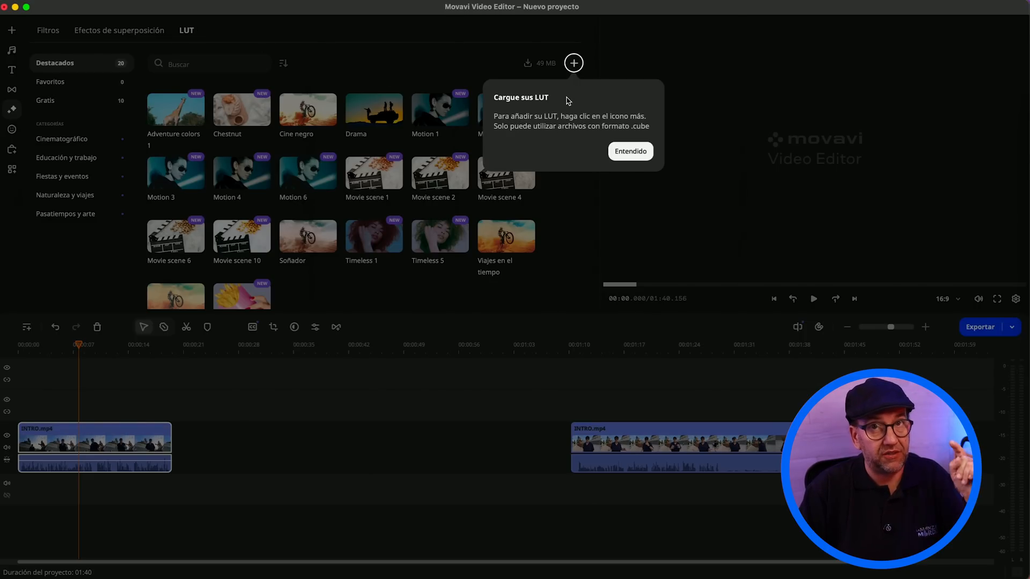
click(630, 151)
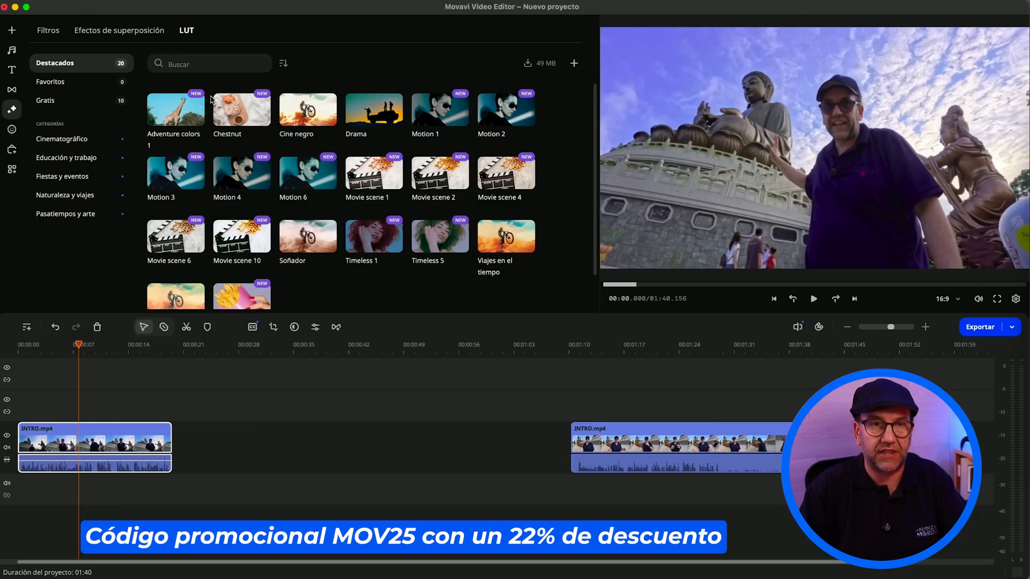
Step: Preview the Action 7 and All that gold 4 overlay effects, and apply All that gold 4 to the first INTRO.mp4 clip
click(120, 30)
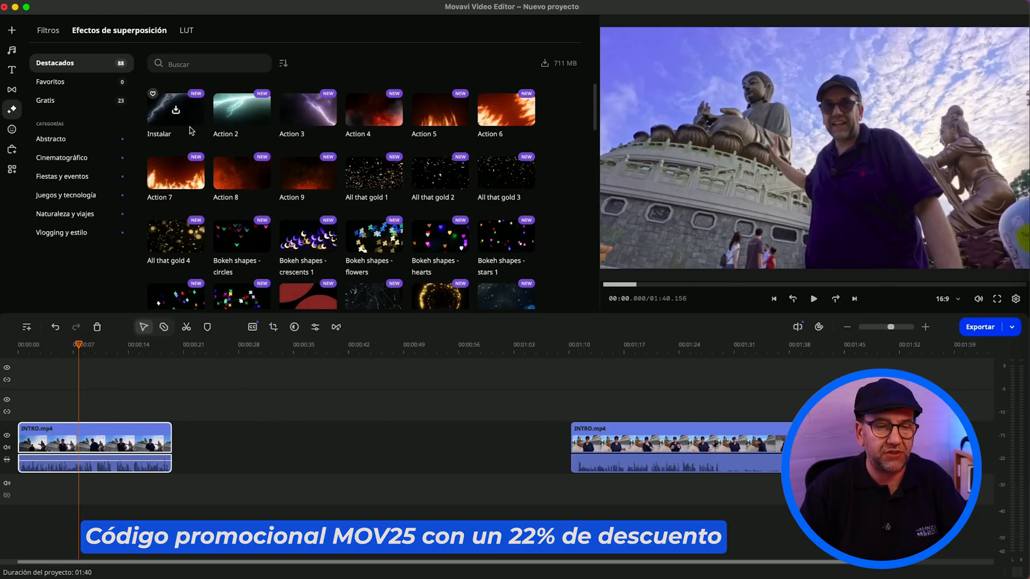
click(193, 187)
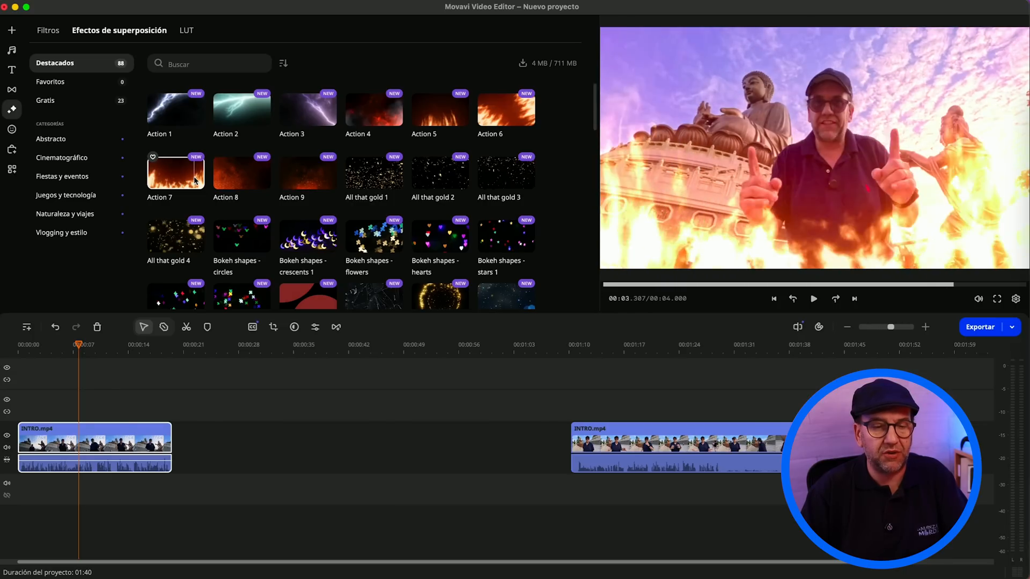
click(182, 236)
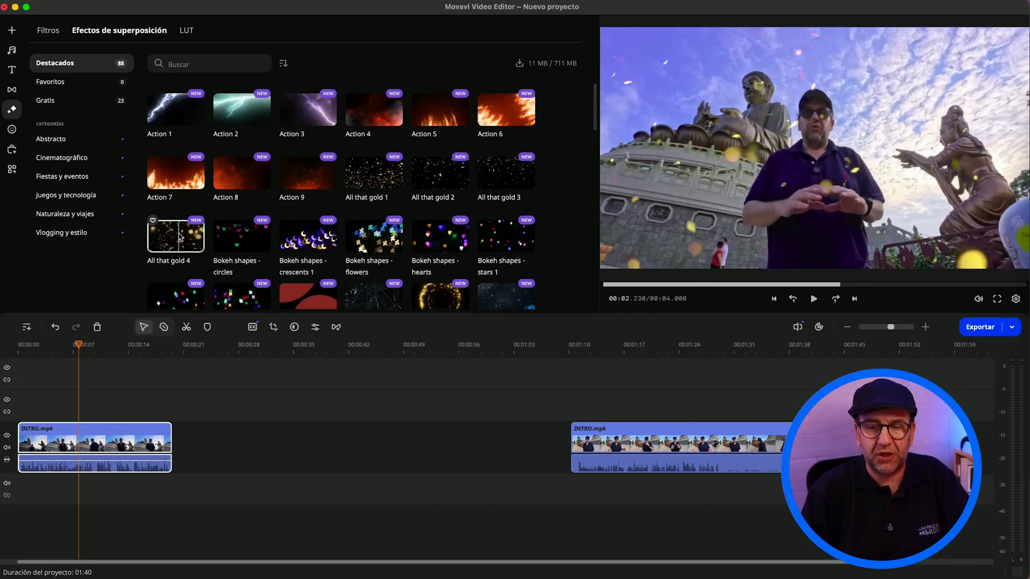
drag(173, 232, 66, 432)
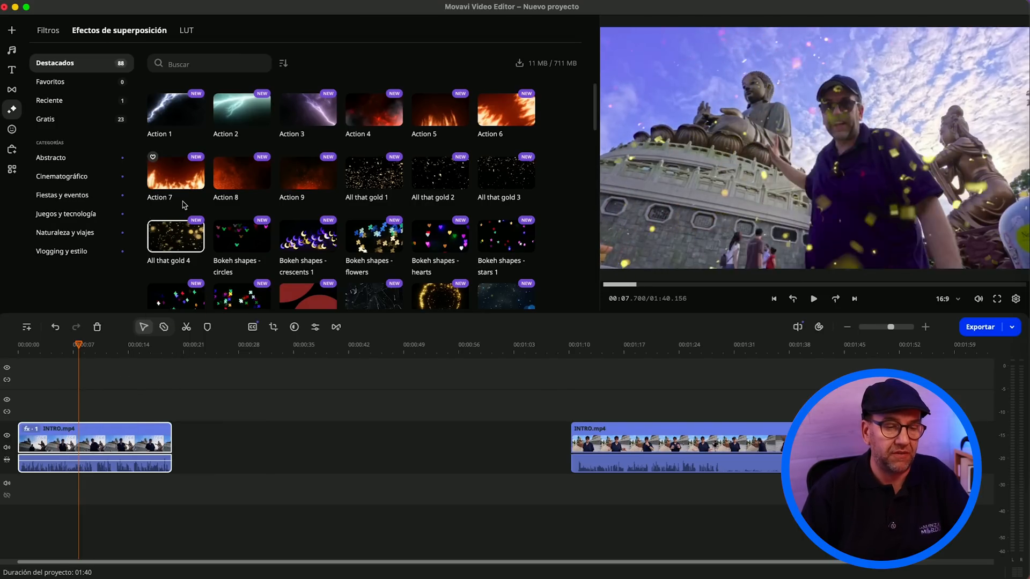
Step: In the first clip's applied effects, reduce the All that gold 4 intensity to 33% and disable the effect
double_click(82, 443)
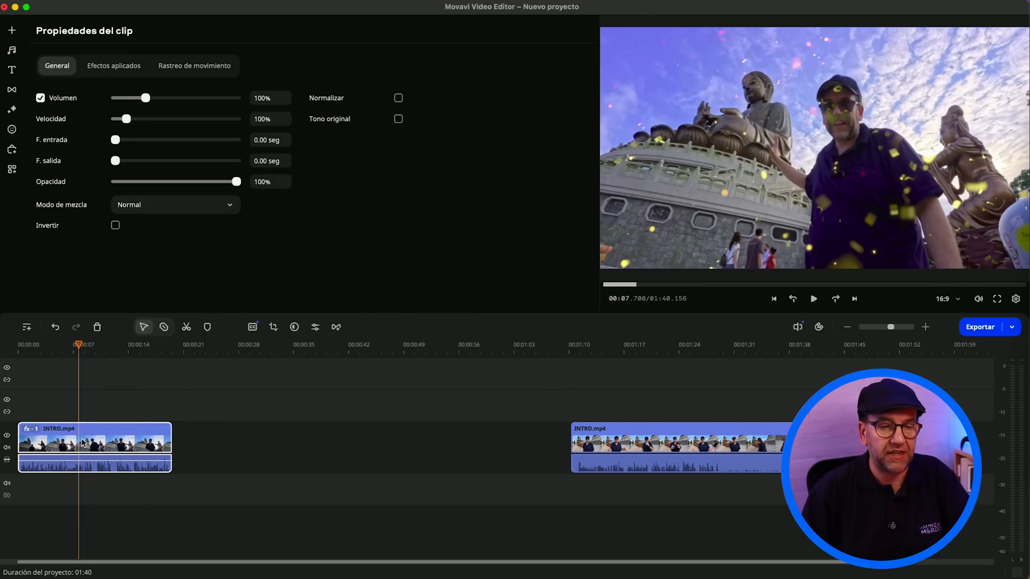
click(111, 68)
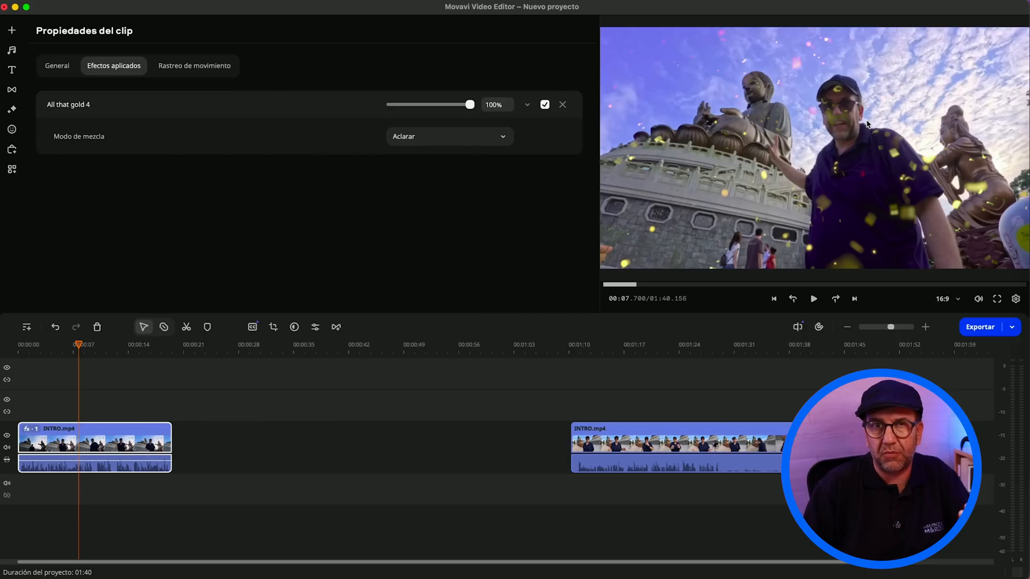
click(424, 104)
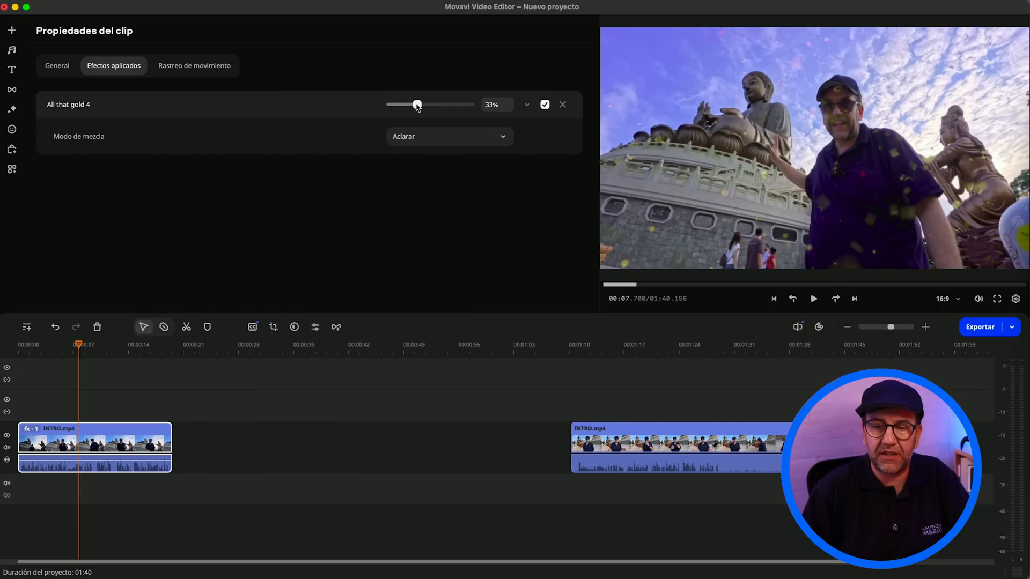
click(545, 105)
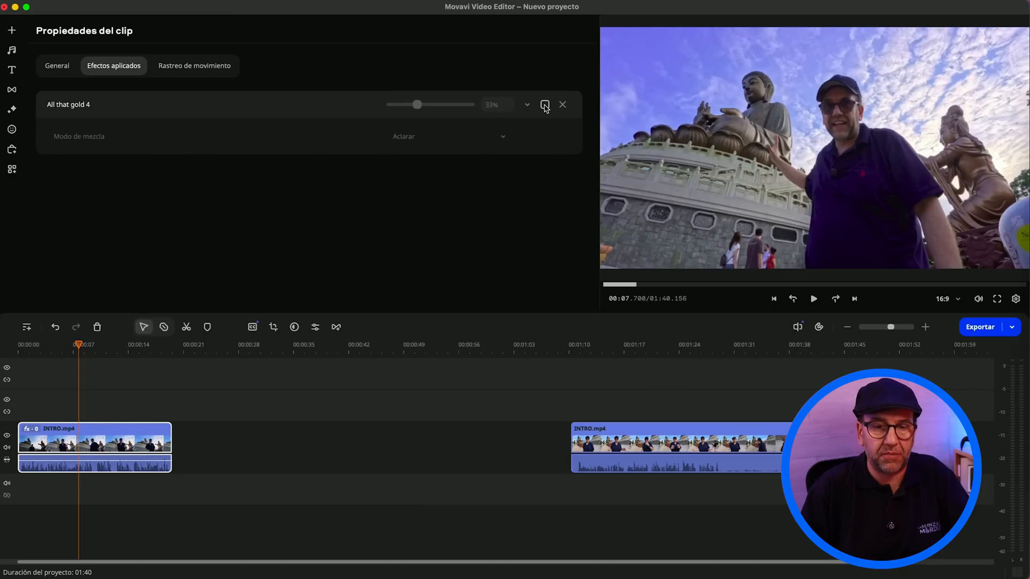
Step: Re-enable the All that gold 4 effect on the first INTRO.mp4 clip, and remove it from the clip
click(545, 105)
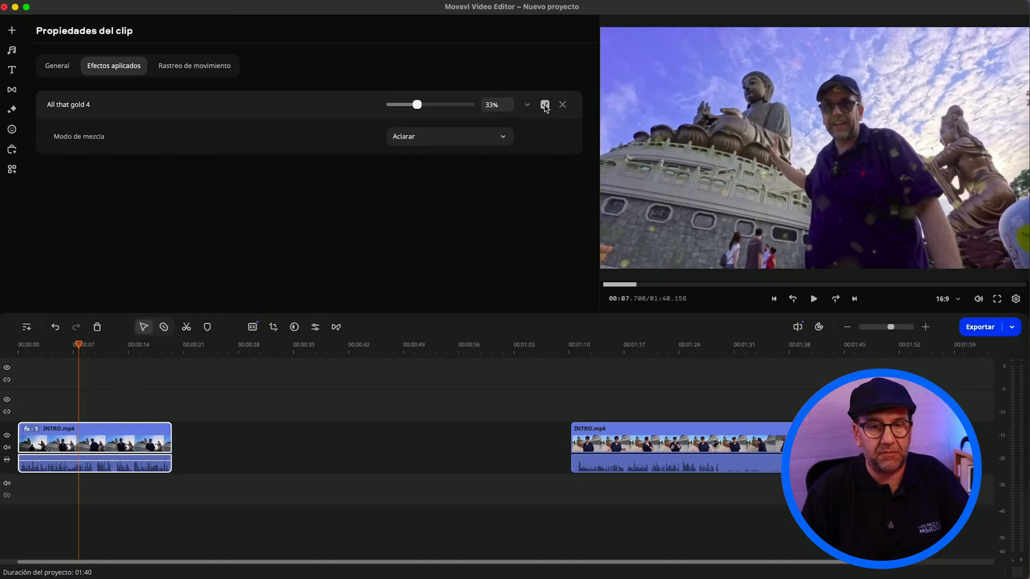
click(563, 106)
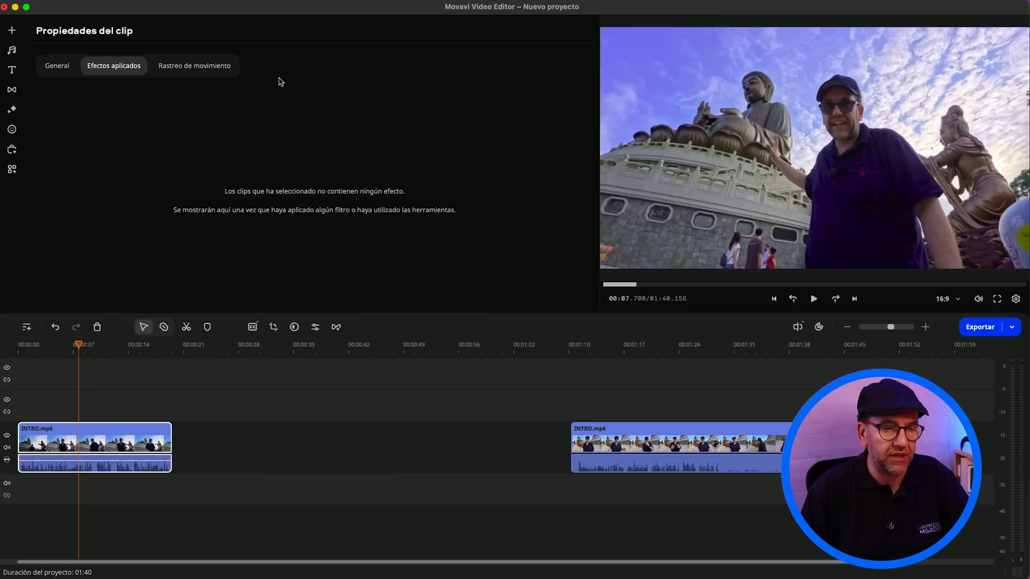
Step: Preview the featured Distorsión - baja filter and apply it to the first INTRO.mp4 clip
click(12, 90)
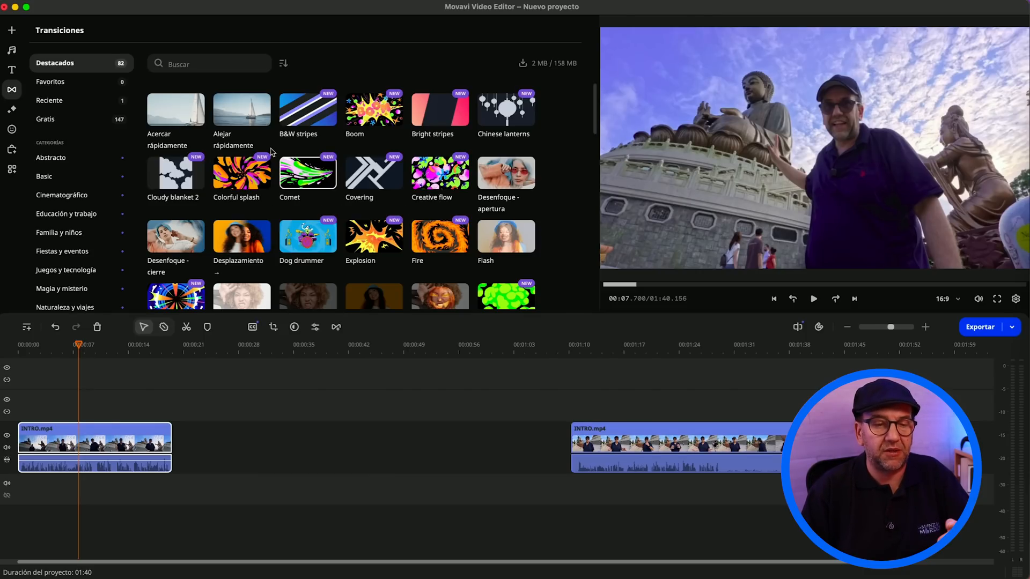
click(12, 109)
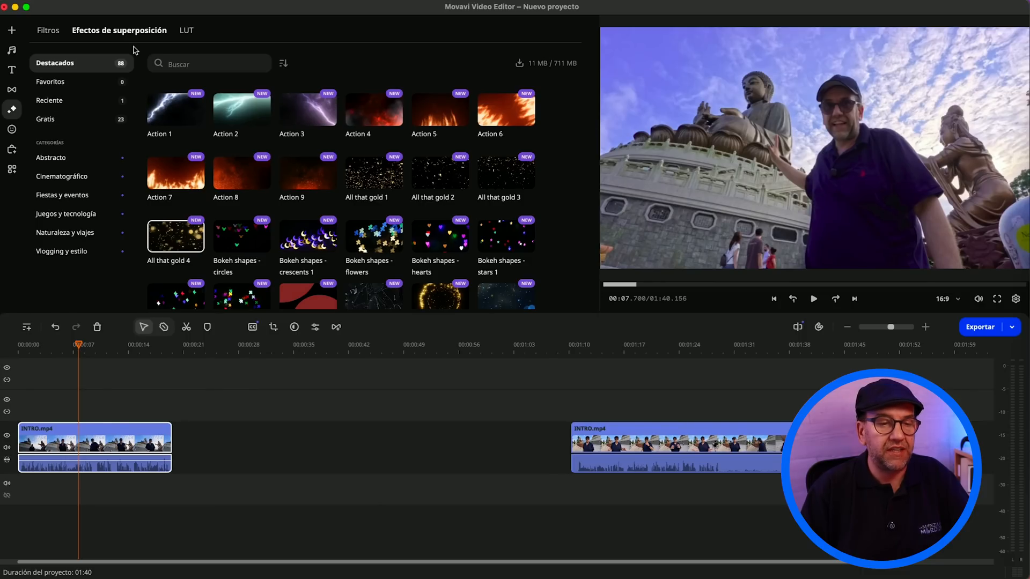
click(49, 31)
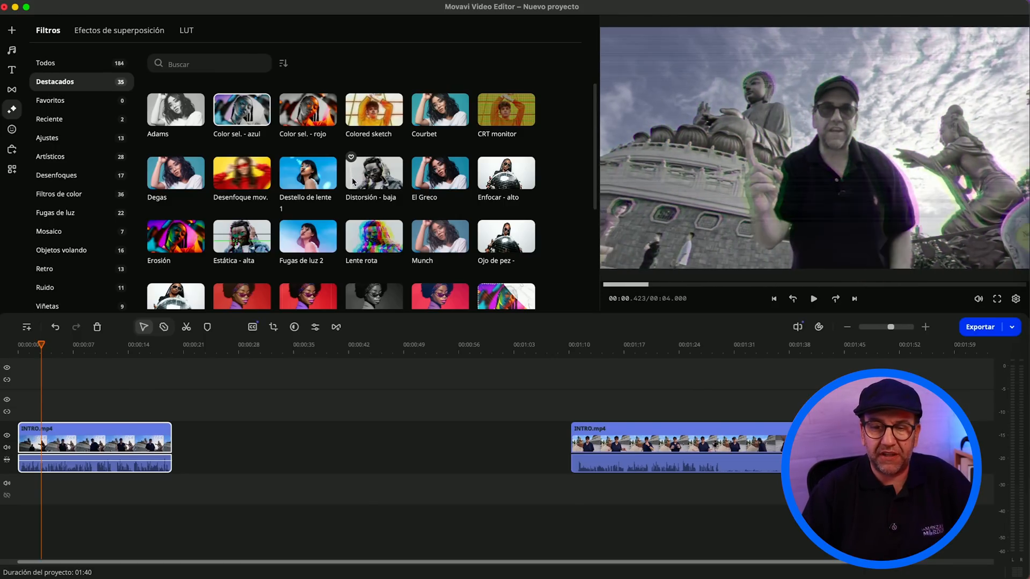
click(364, 181)
drag(365, 181, 92, 448)
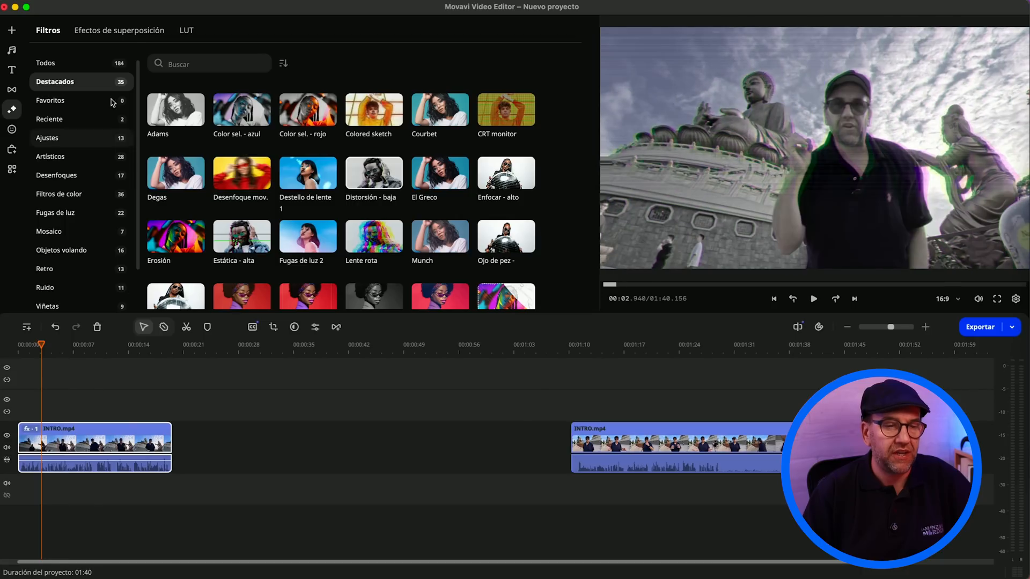
Step: Add the Cámara stock video above the start of the first INTRO.mp4 clip and play a short section of the result
click(11, 31)
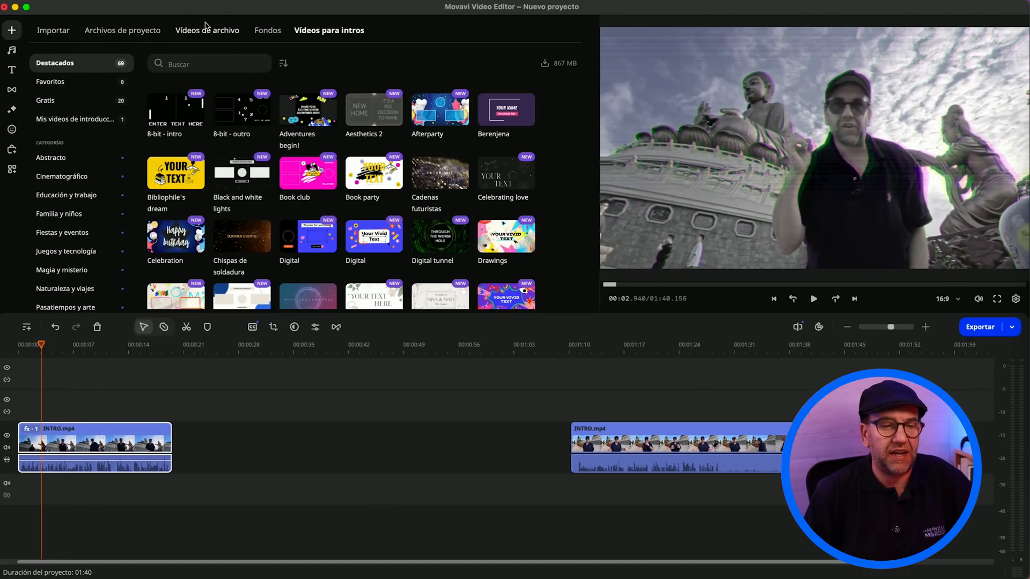
click(126, 31)
click(235, 33)
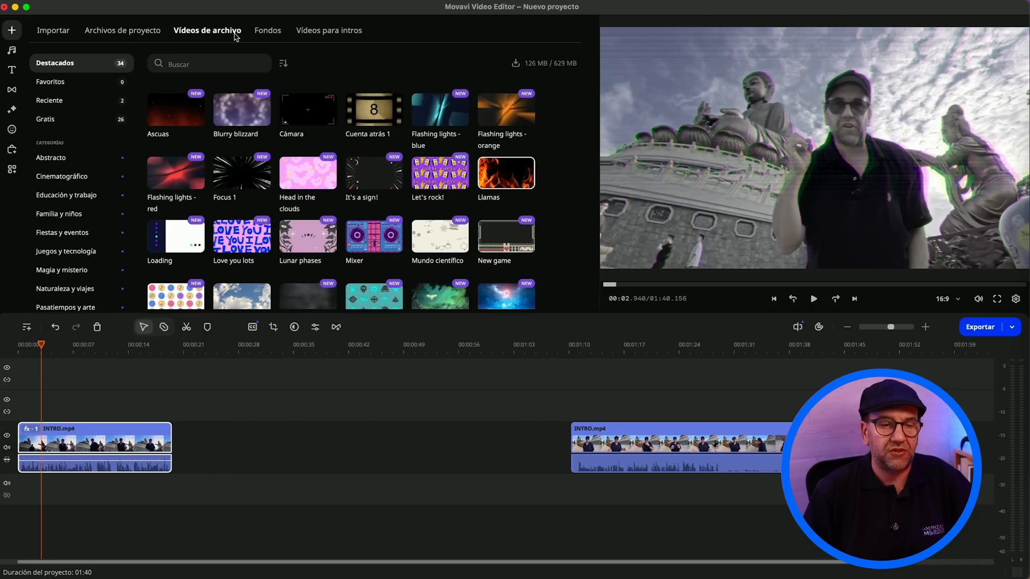
click(304, 117)
drag(304, 117, 30, 401)
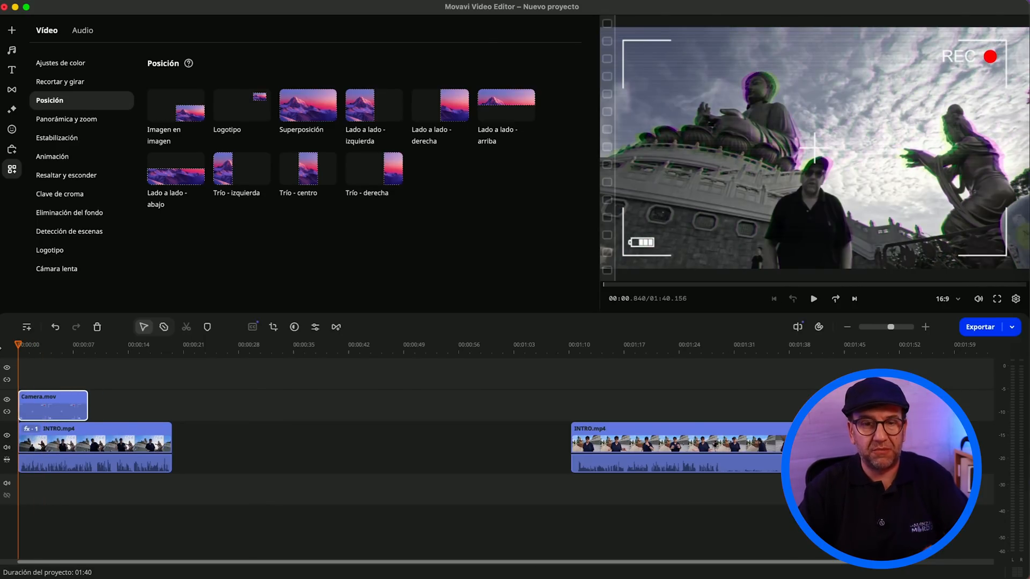
key(space)
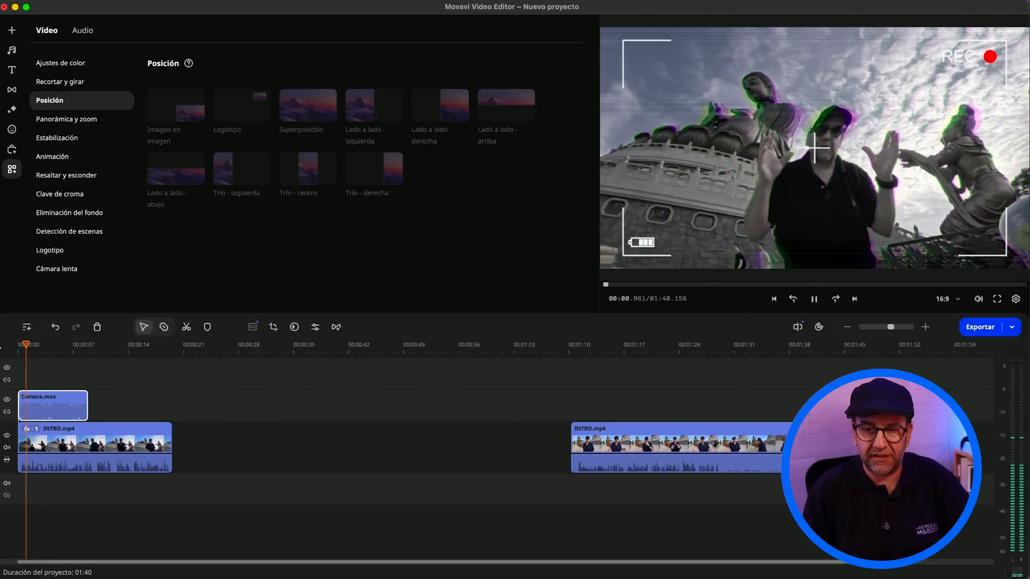
key(space)
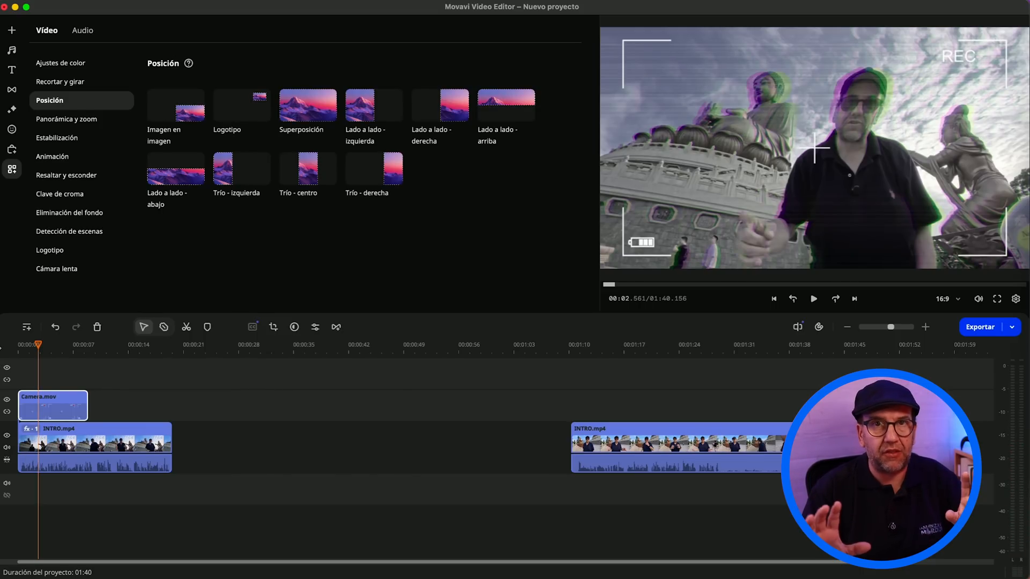
Step: Reduce the Distorsión - baja filter on the first INTRO.mp4 clip to 40% and play the sequence from the start
click(50, 443)
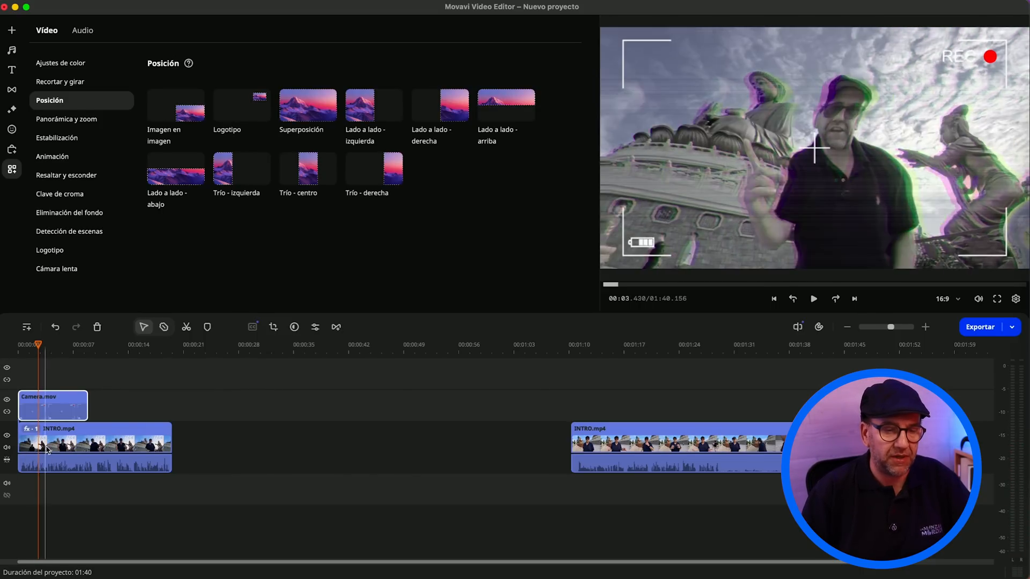
double_click(50, 443)
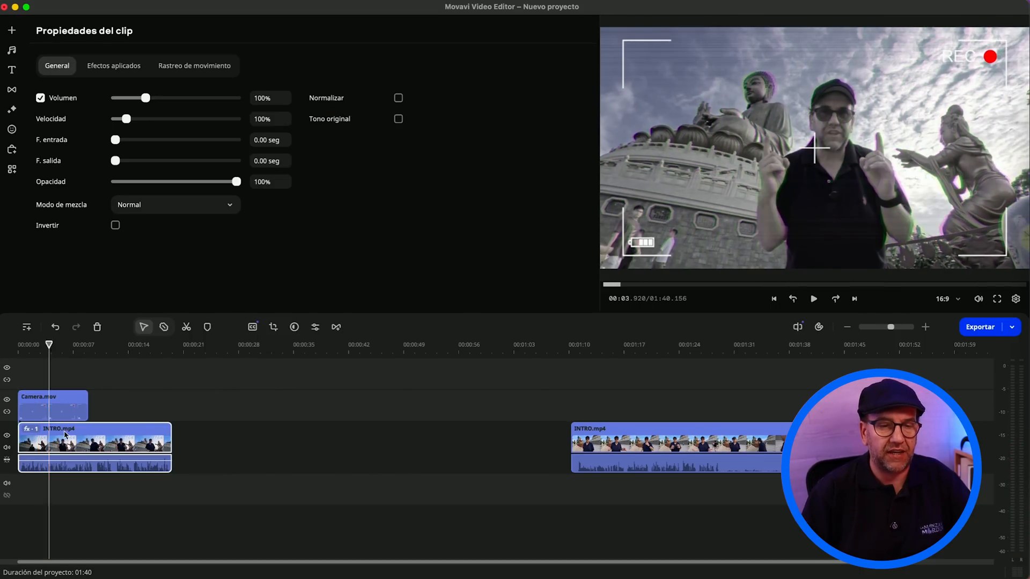
click(118, 70)
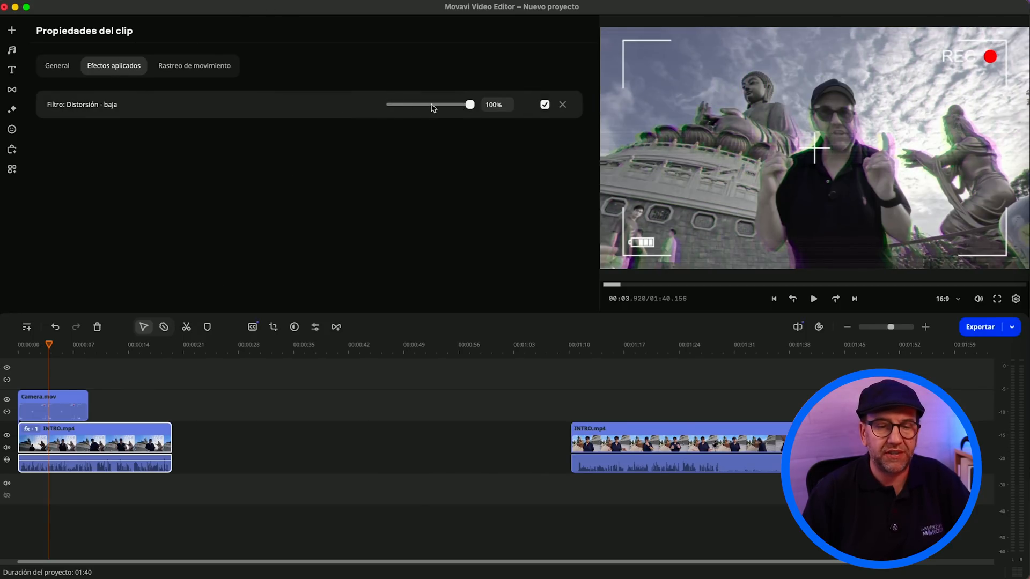
drag(461, 104, 423, 109)
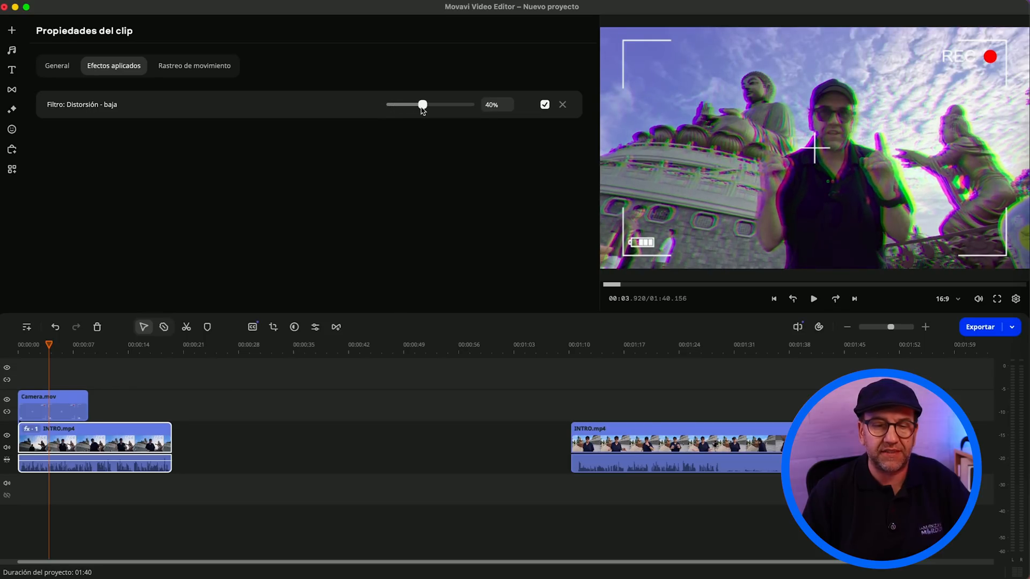
click(2, 347)
key(space)
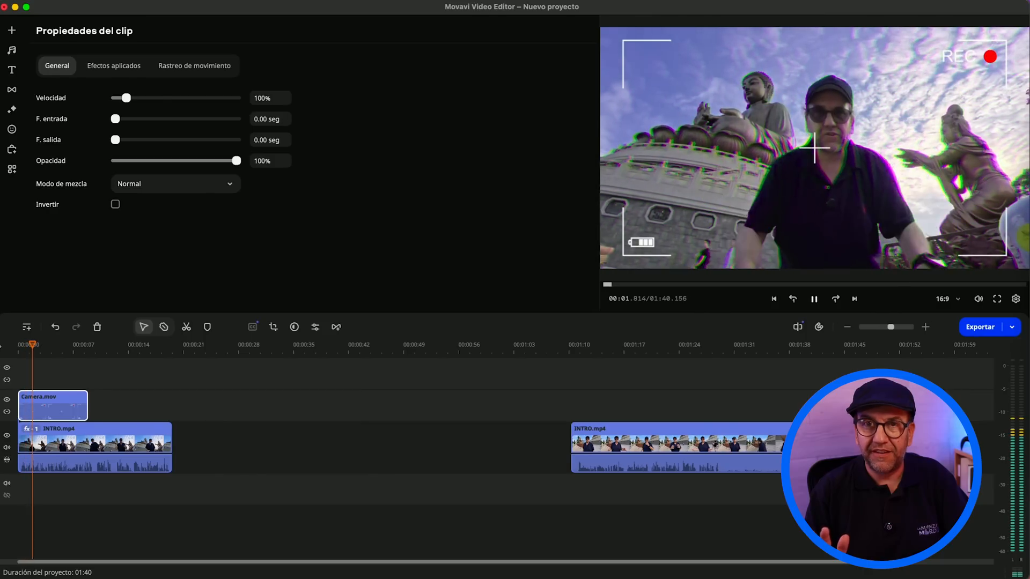
key(space)
Step: Delete the Camera.mov overlay clip and remove the Distorsión - baja filter from the first INTRO.mp4 clip
key(super+z)
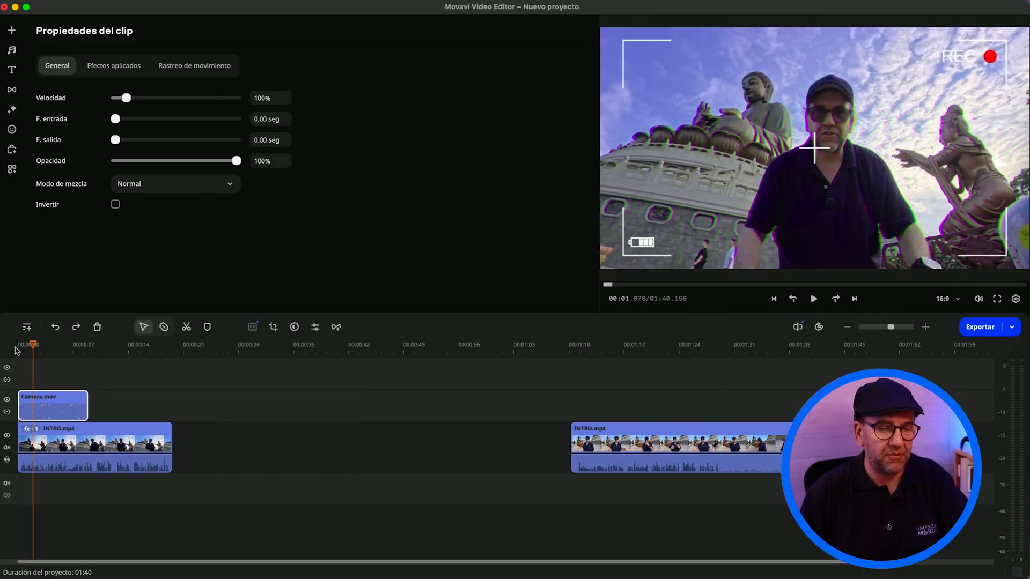
key(Delete)
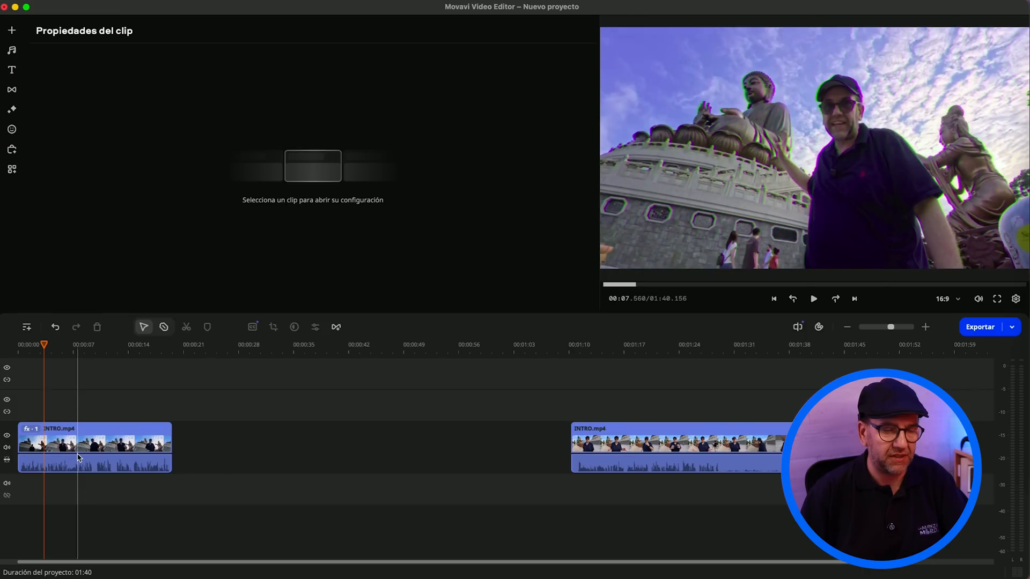
click(84, 436)
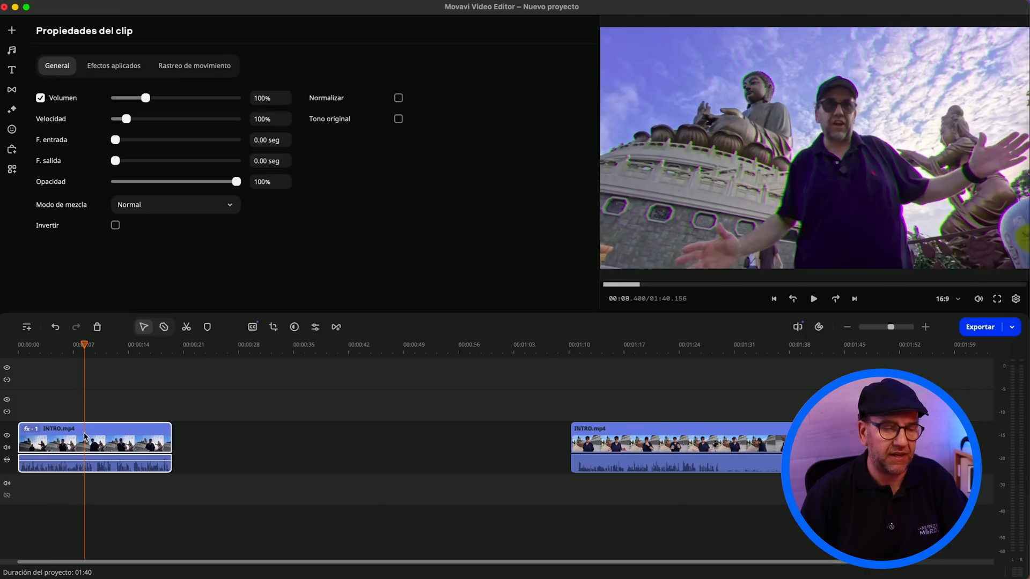
click(114, 66)
click(562, 104)
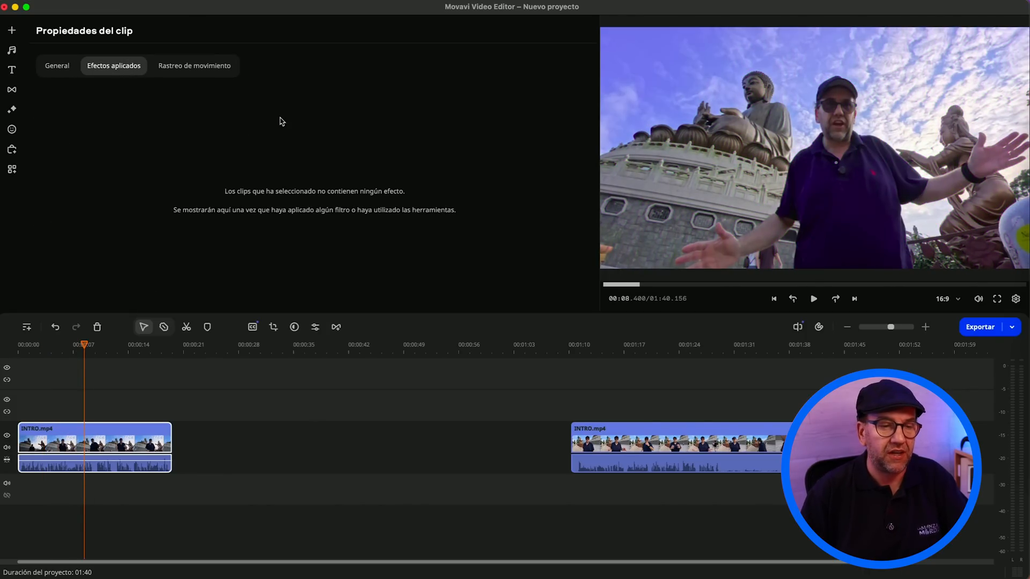
Step: Browse the rest of the featured filters and preview the Sacudida de cámara filter
click(12, 109)
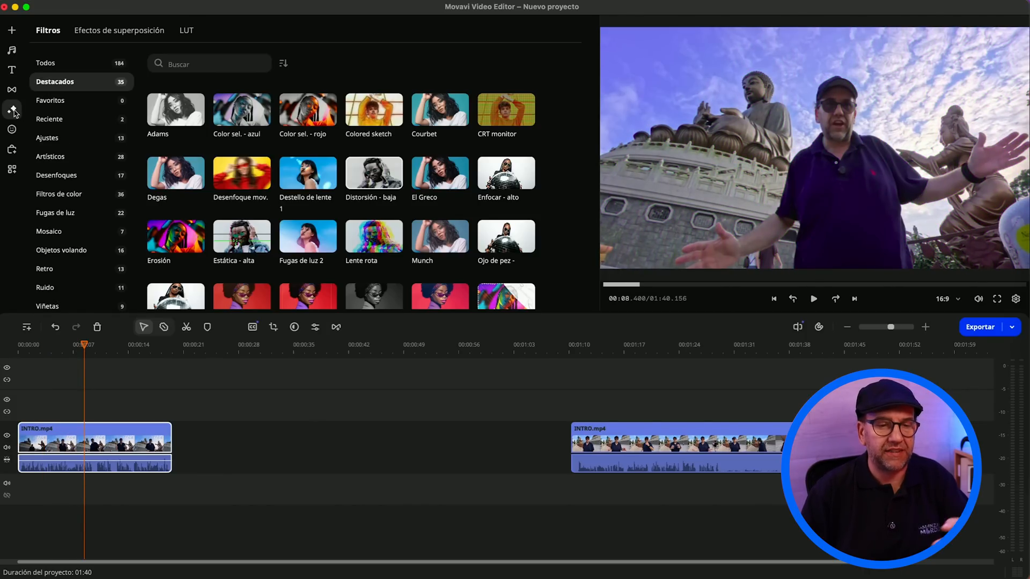
scroll(239, 164, down, 5)
click(484, 209)
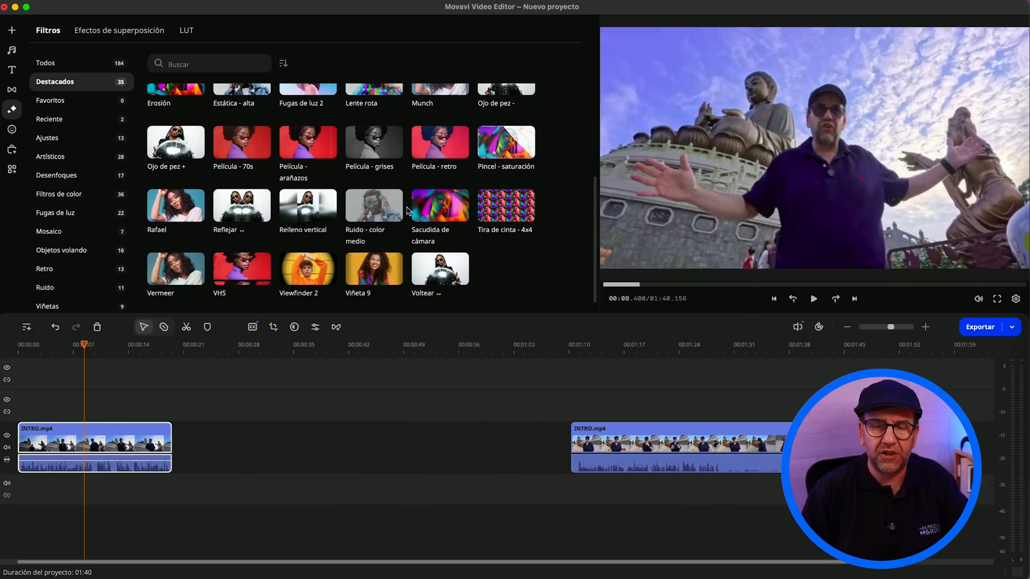
click(412, 211)
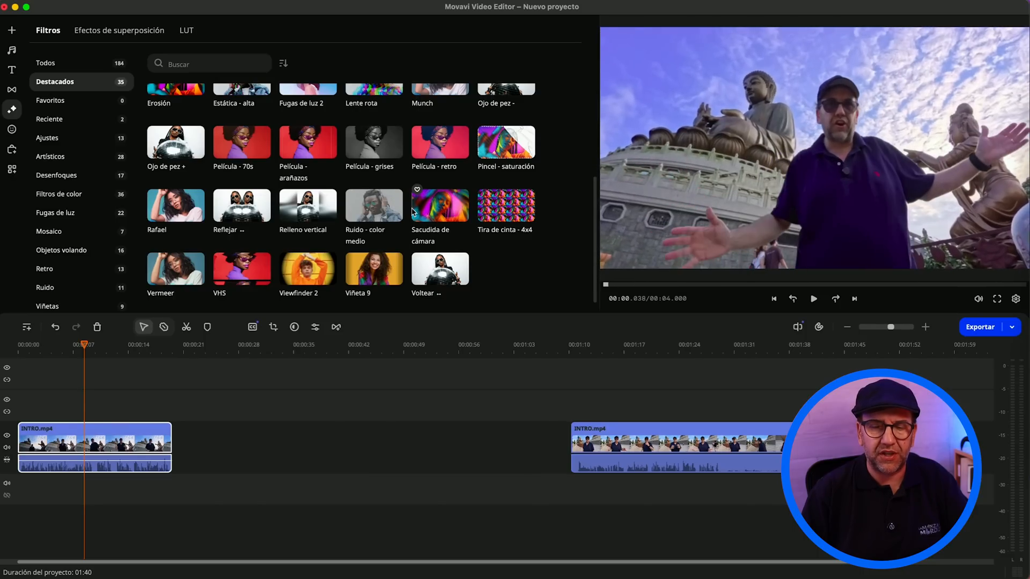
Step: Open the featured stickers and preview the yellow smiley and Avalanche stickers
click(12, 130)
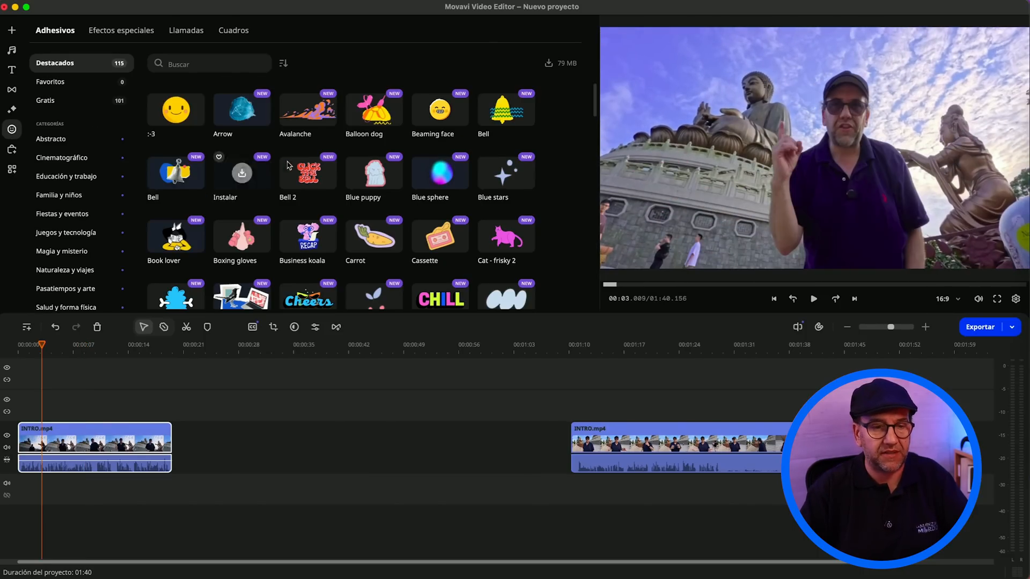
mouse_move(192, 123)
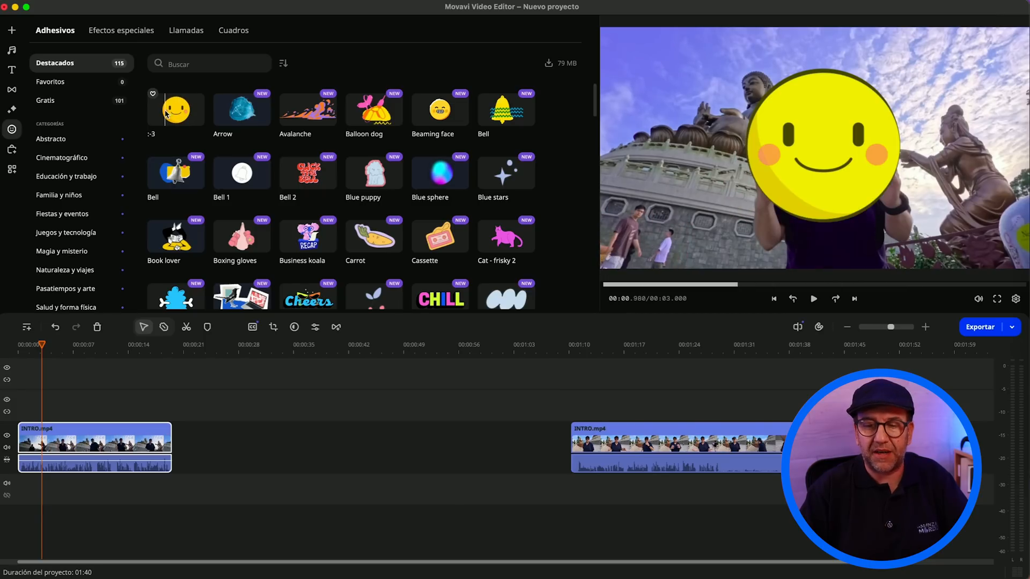
mouse_move(238, 115)
mouse_move(354, 122)
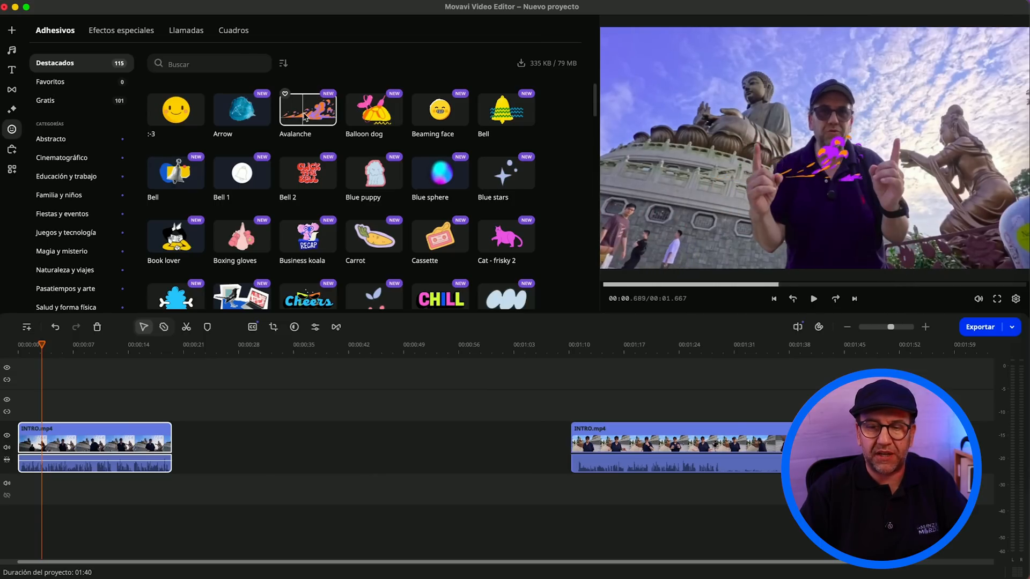
Step: Place the Avalanche sticker on a track above the start of the first INTRO.mp4 clip, and delete it
drag(281, 117, 24, 372)
key(Delete)
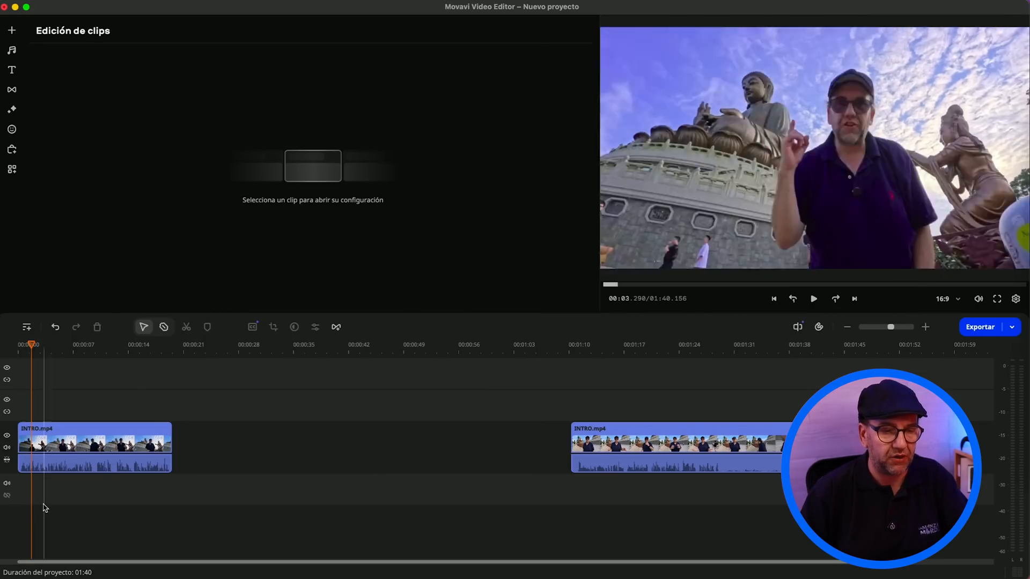
Step: Duplicate the first INTRO.mp4 clip onto the track directly above it
click(81, 353)
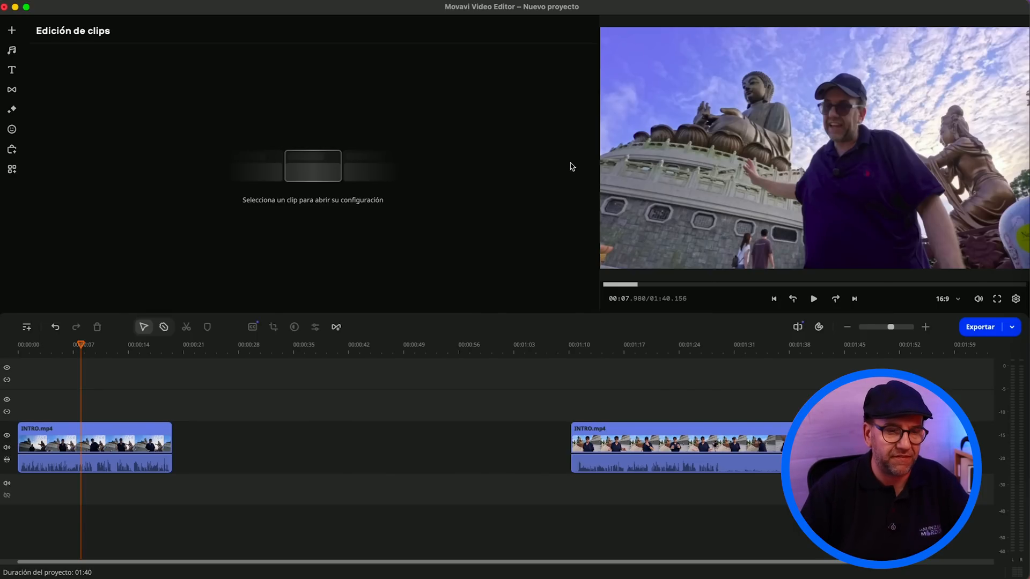
click(15, 352)
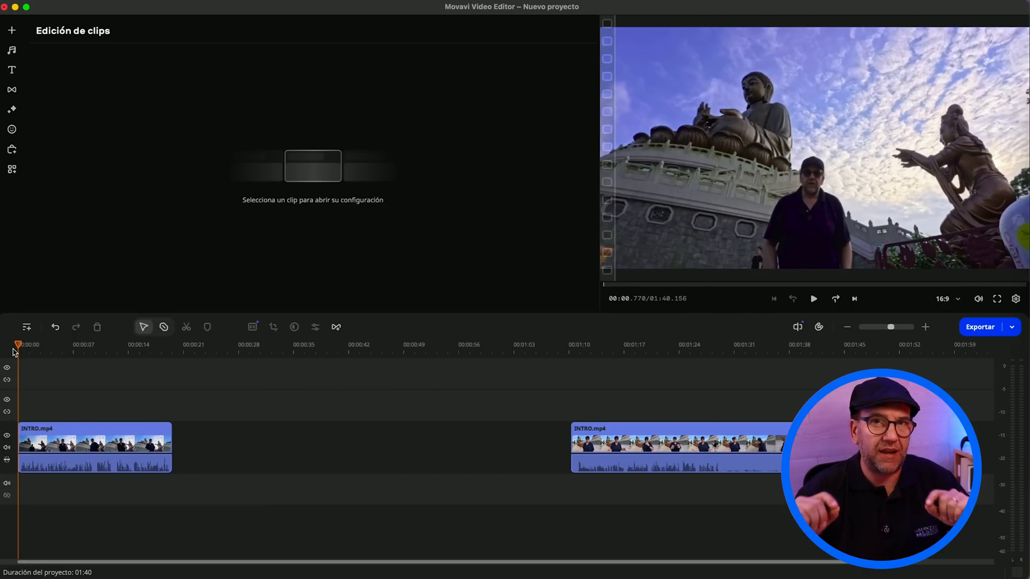
click(39, 438)
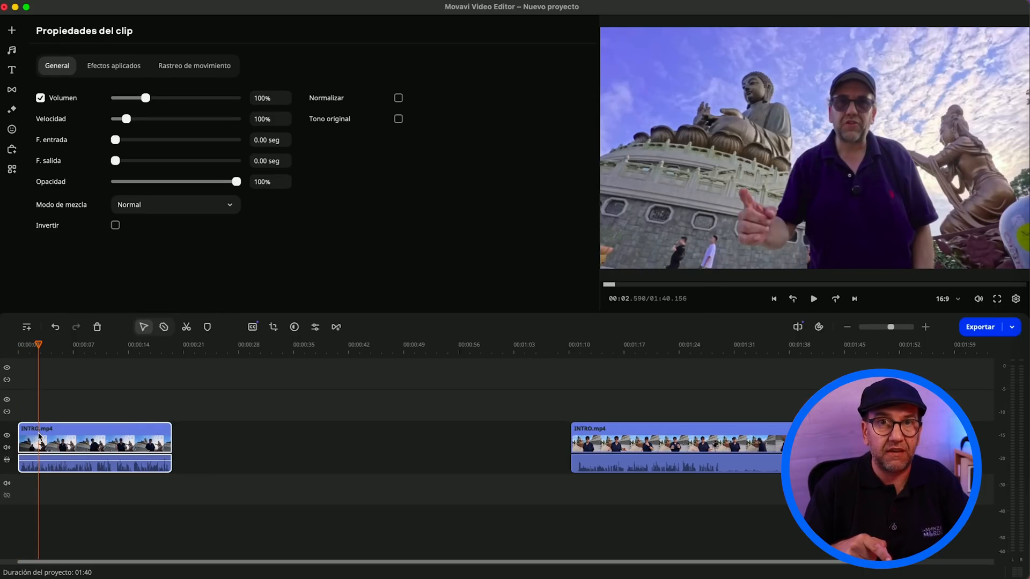
key(super+d)
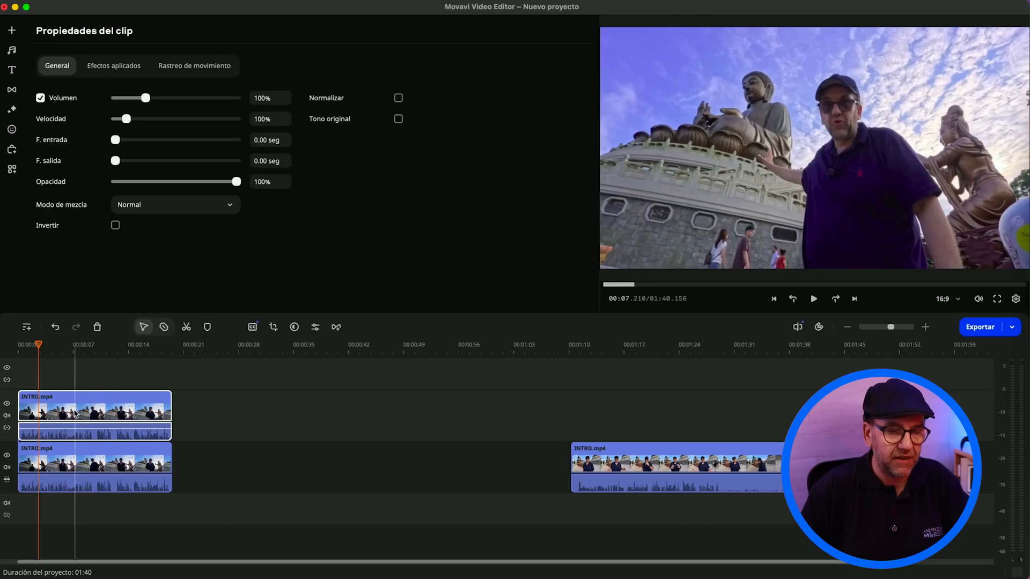
Step: Look through the color, crop and position tools, and remove the background of the upper INTRO.mp4 clip with the Preciso option
click(72, 430)
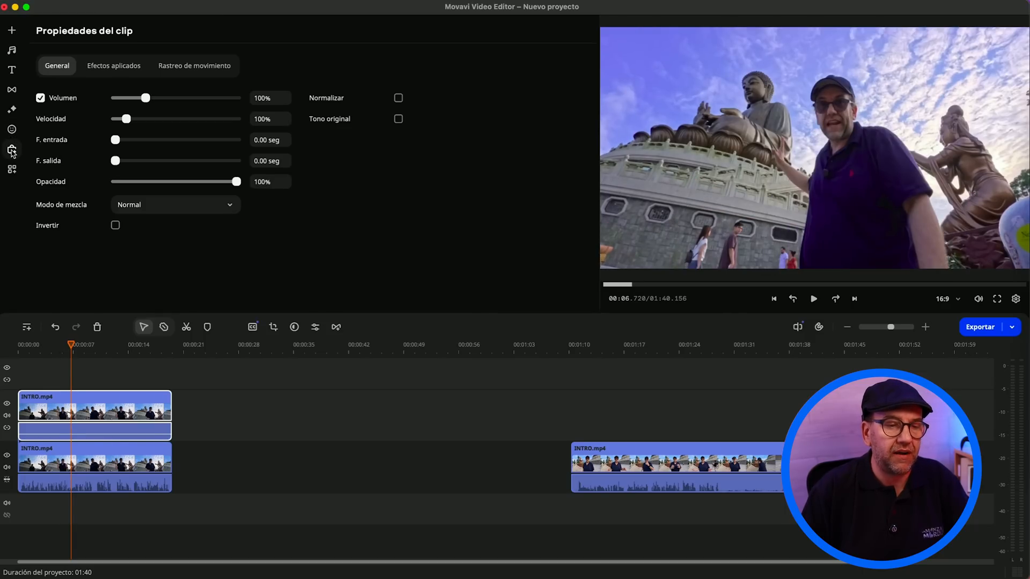
click(12, 170)
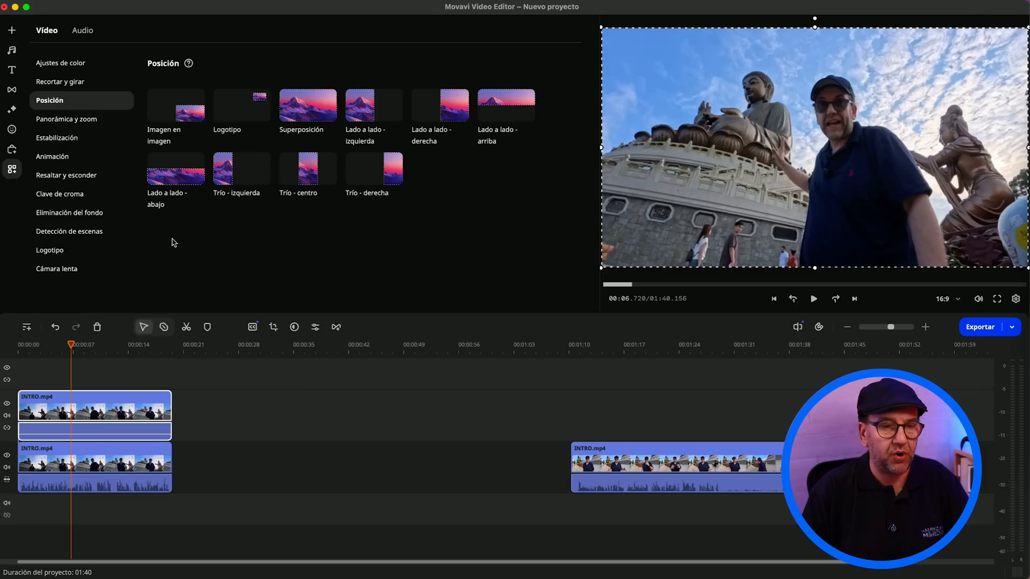
click(80, 68)
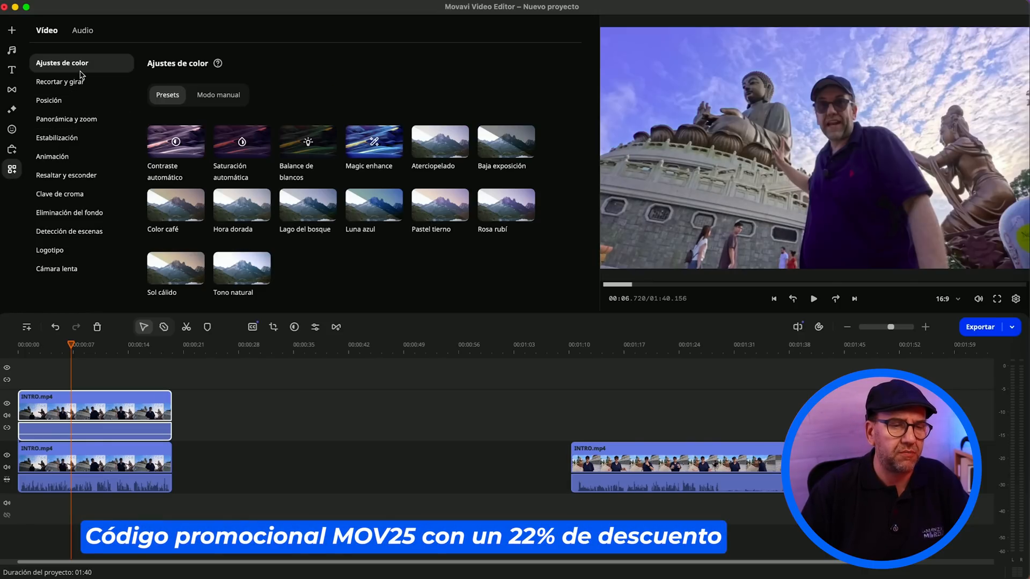
click(95, 86)
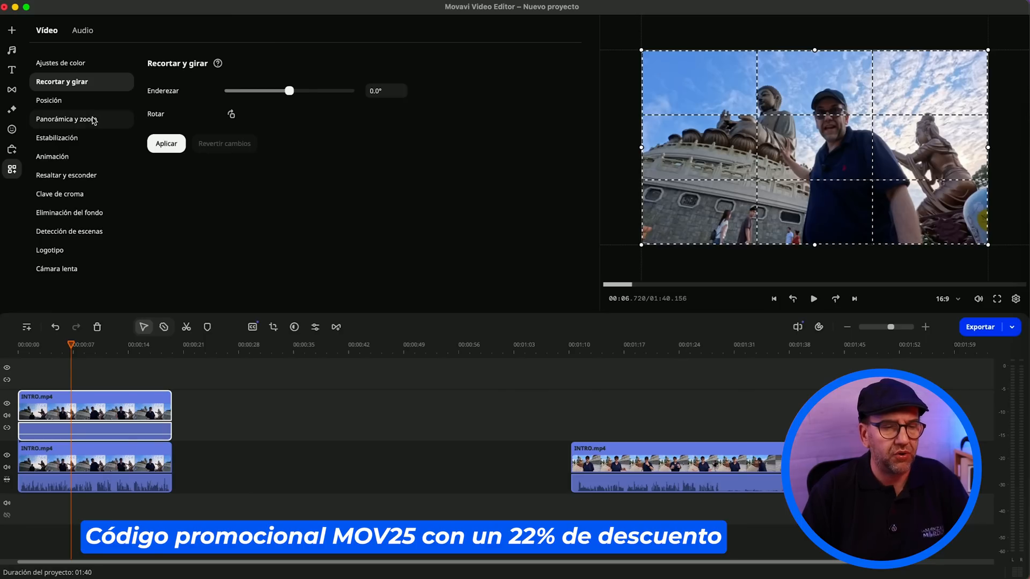
click(92, 100)
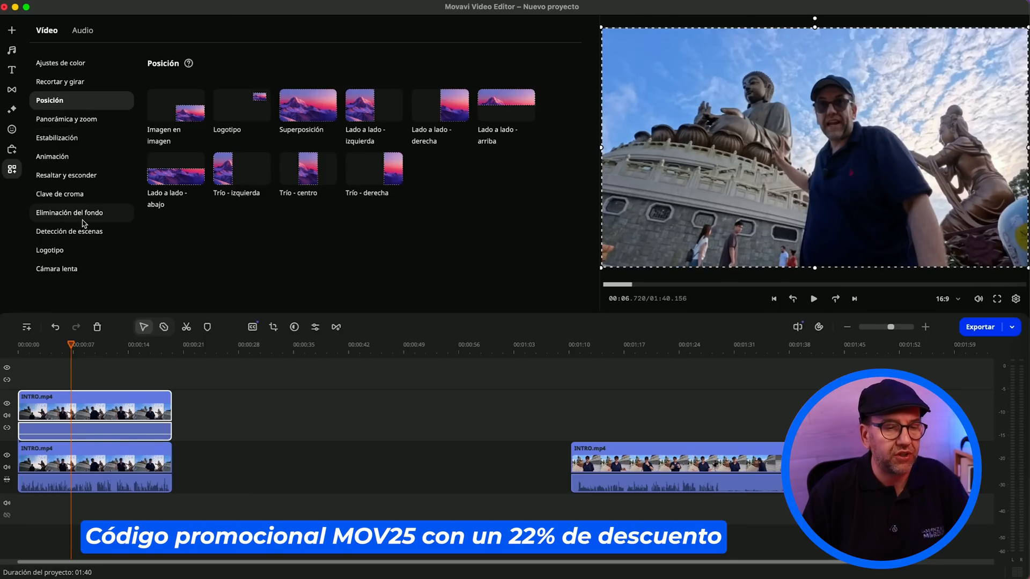
click(76, 214)
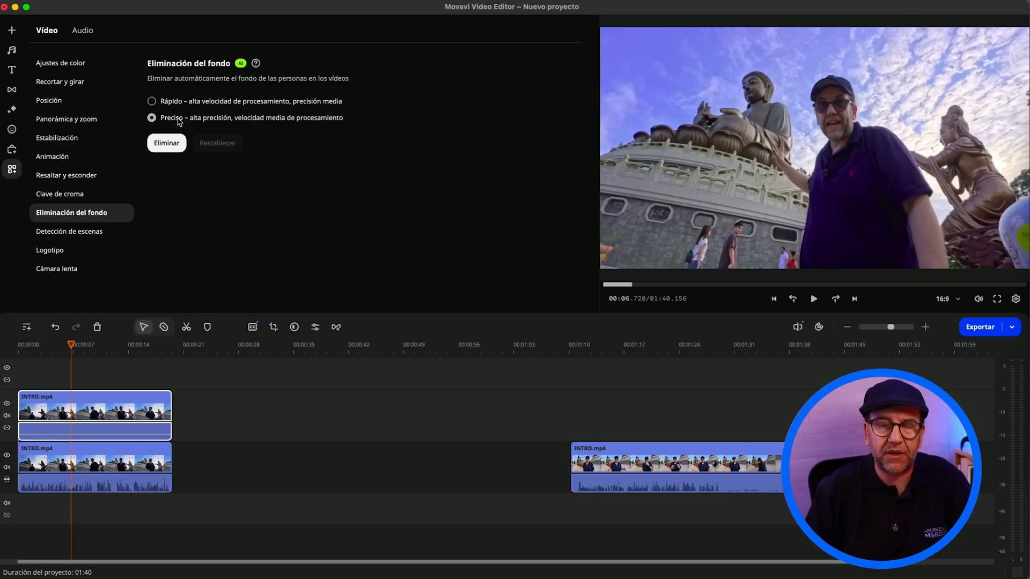
click(167, 143)
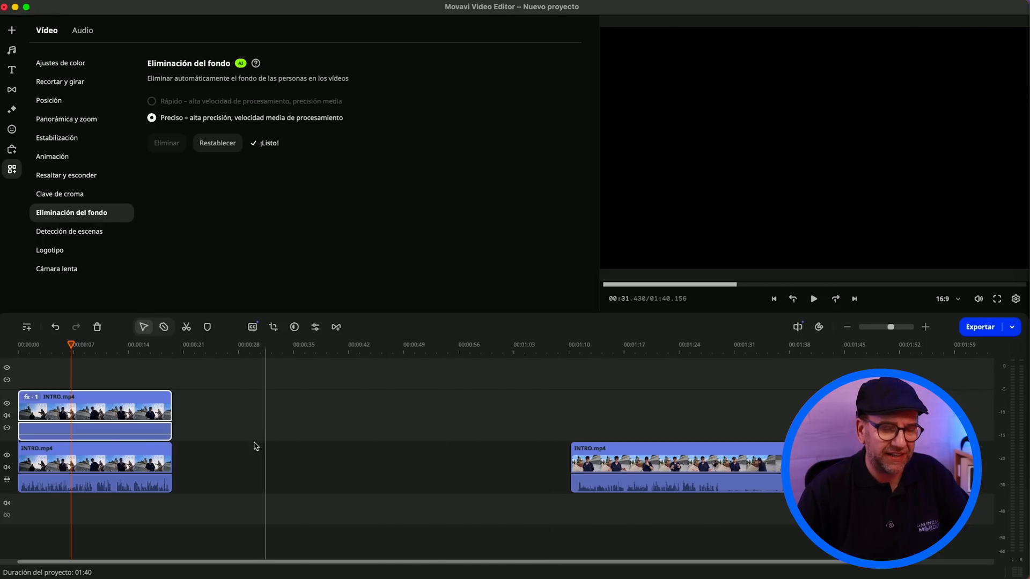
Step: Move the upper background-free INTRO.mp4 clip over the empty gap to inspect the cutout, and return it to the timeline's start
mouse_move(133, 454)
mouse_down()
mouse_move(235, 456)
mouse_move(128, 459)
mouse_up()
click(245, 456)
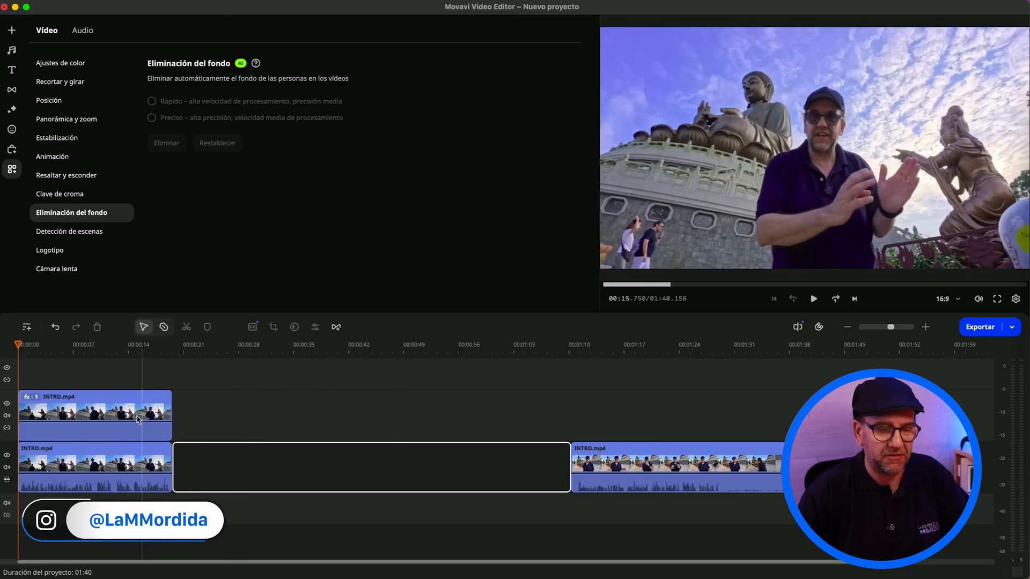
drag(135, 419, 360, 418)
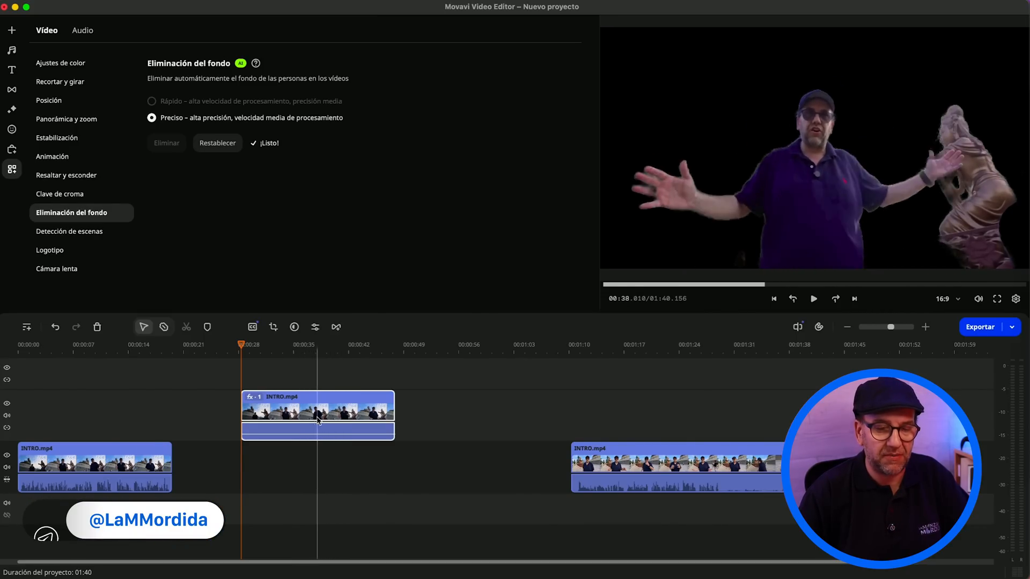
drag(298, 406, 77, 406)
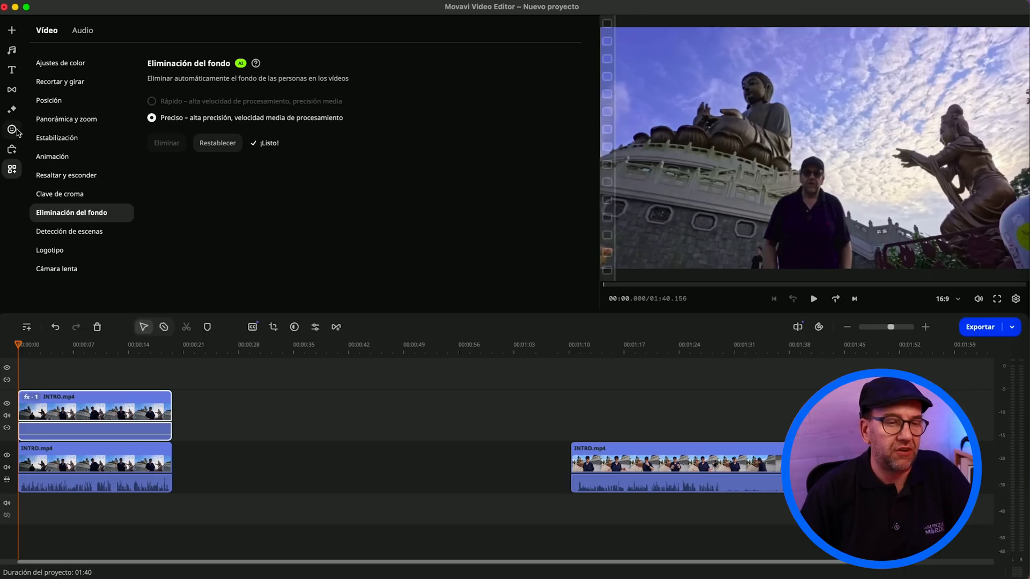
Step: Preview the Bokeh filters among the Desenfoques, and apply the Desenfocar - suave filter to the lower first INTRO.mp4 clip
click(9, 111)
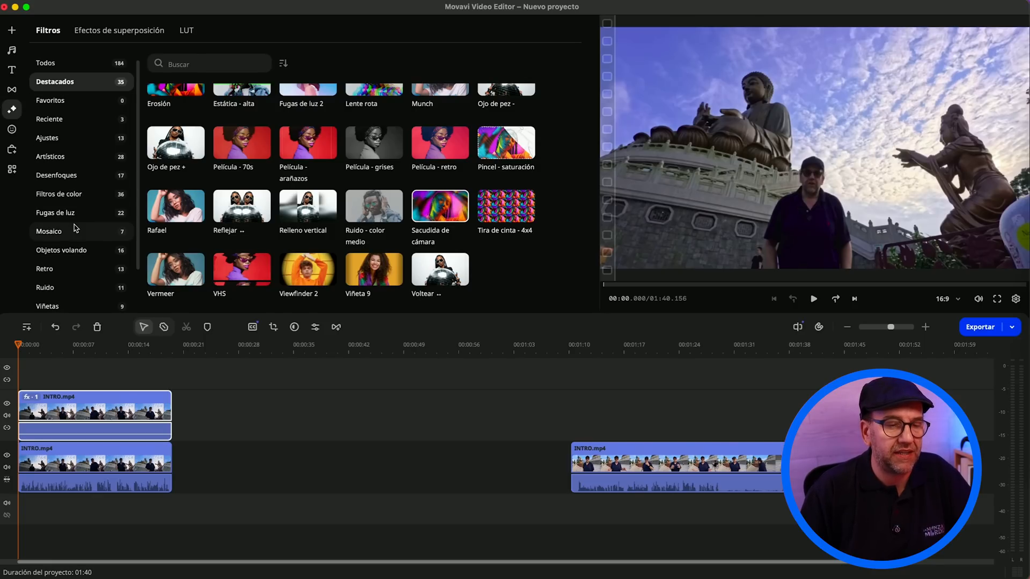
click(76, 181)
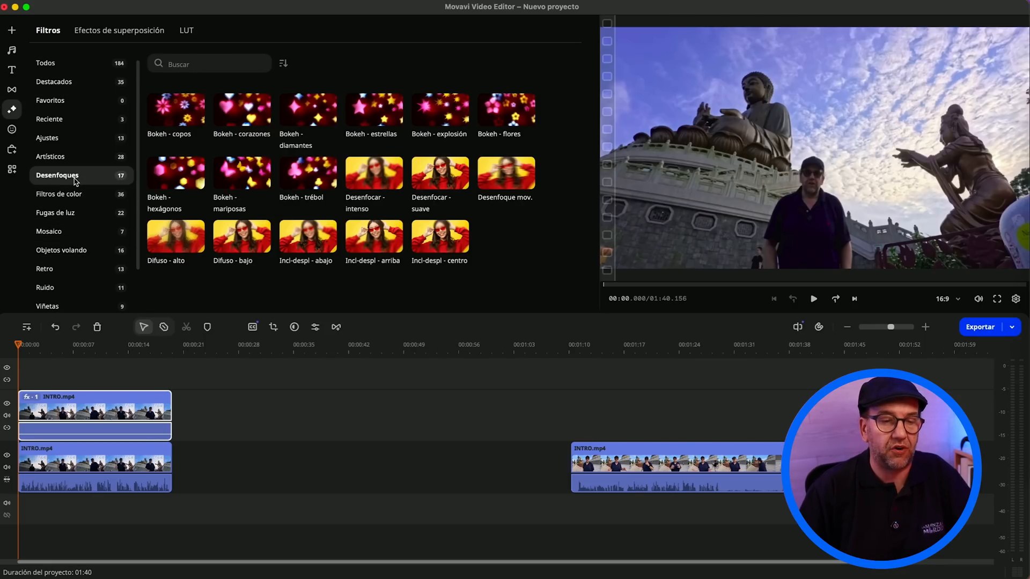
click(166, 114)
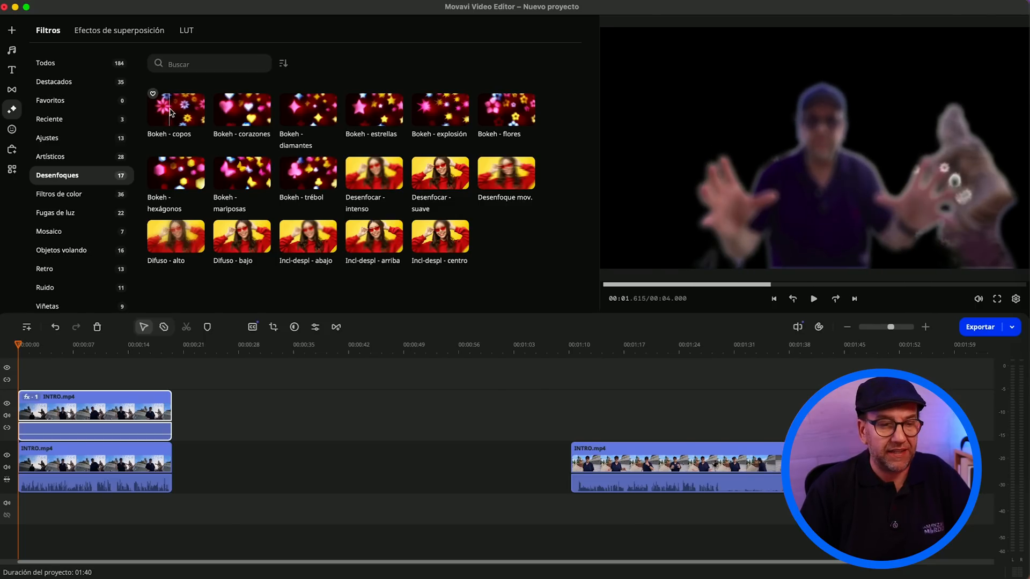
click(251, 114)
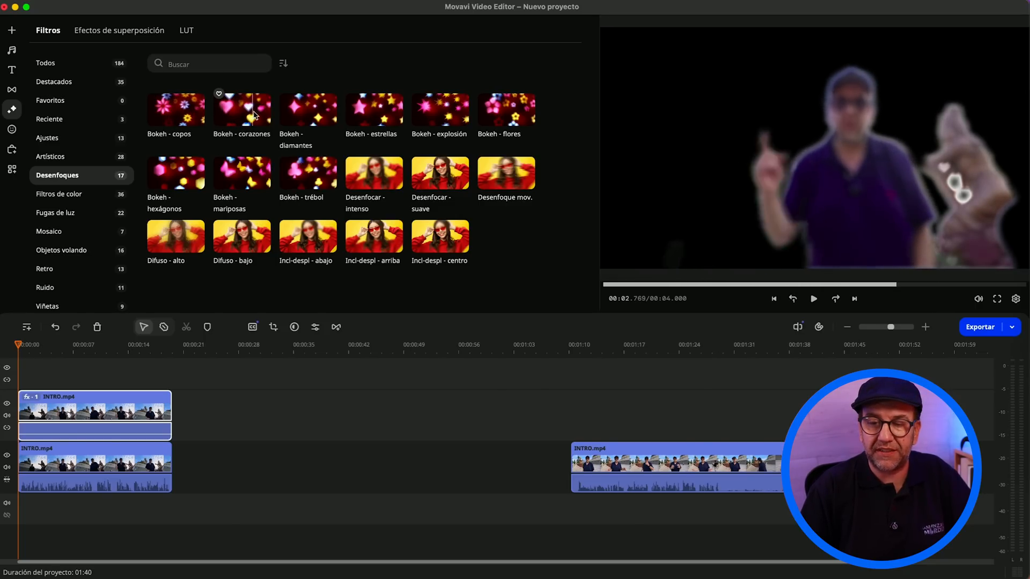
click(324, 113)
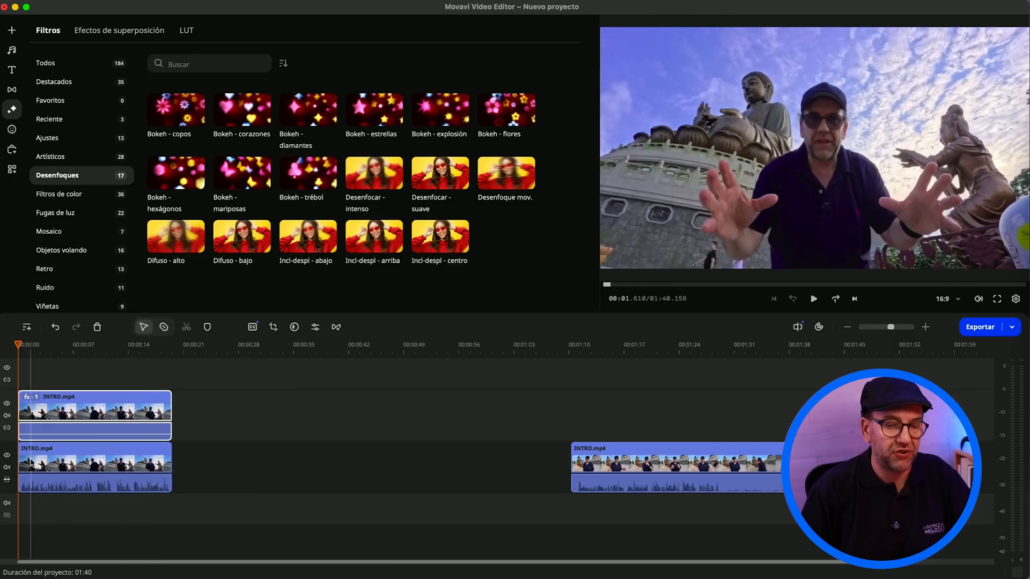
click(68, 463)
click(308, 109)
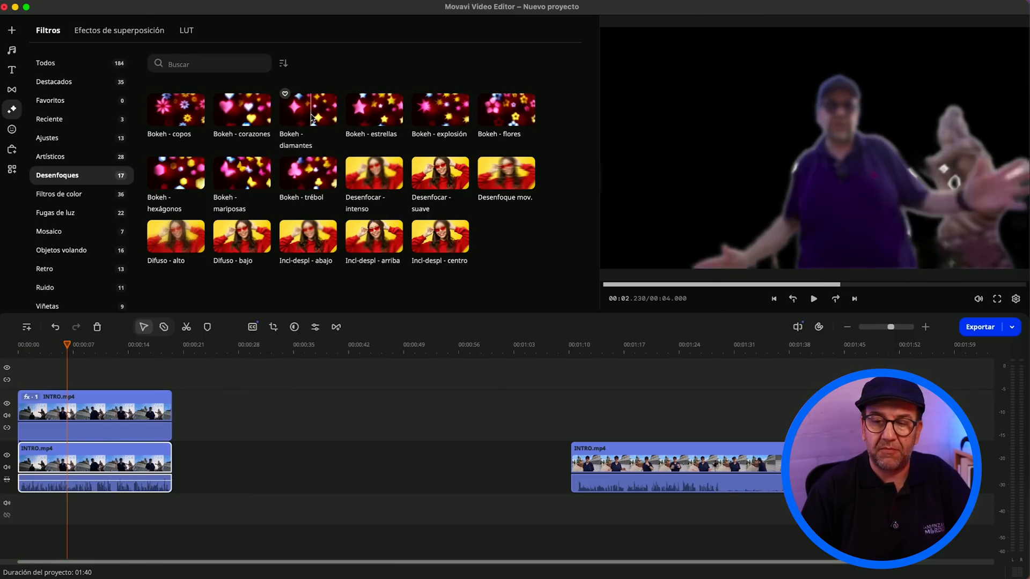
drag(308, 110, 78, 450)
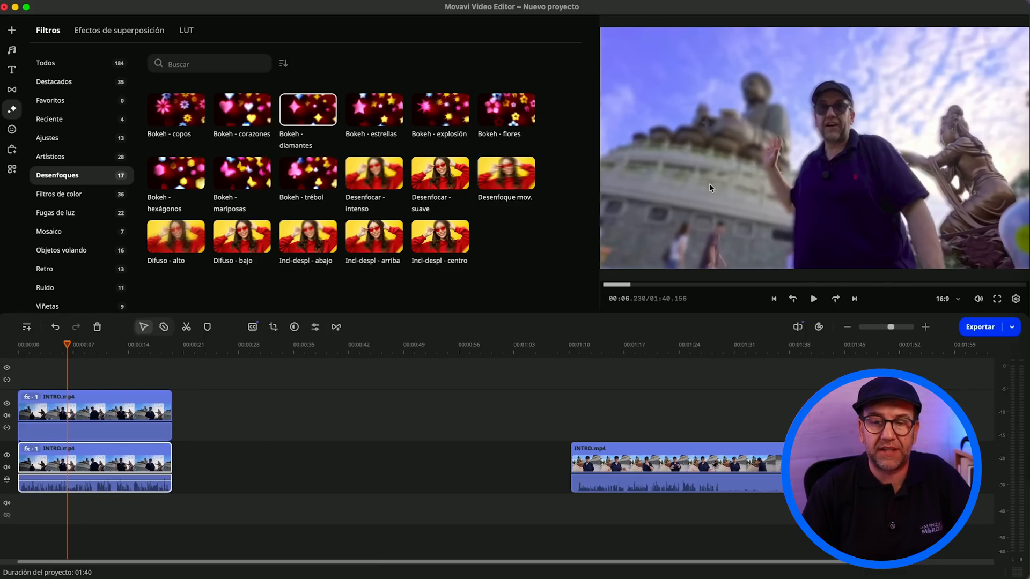
Step: Open the lower INTRO.mp4 clip's applied effects and set the Desenfocar - suave intensity to 5%
double_click(70, 465)
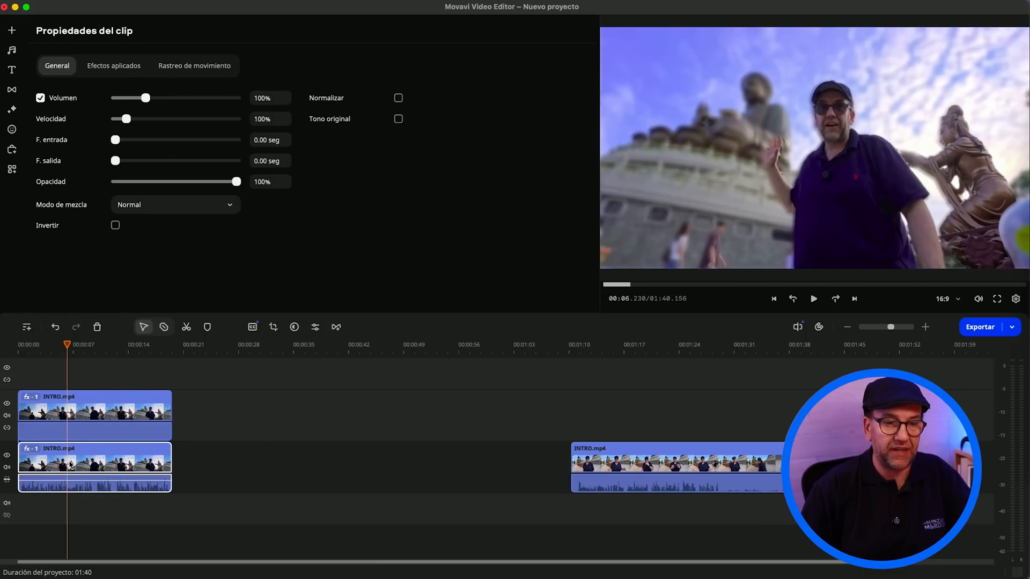
click(124, 68)
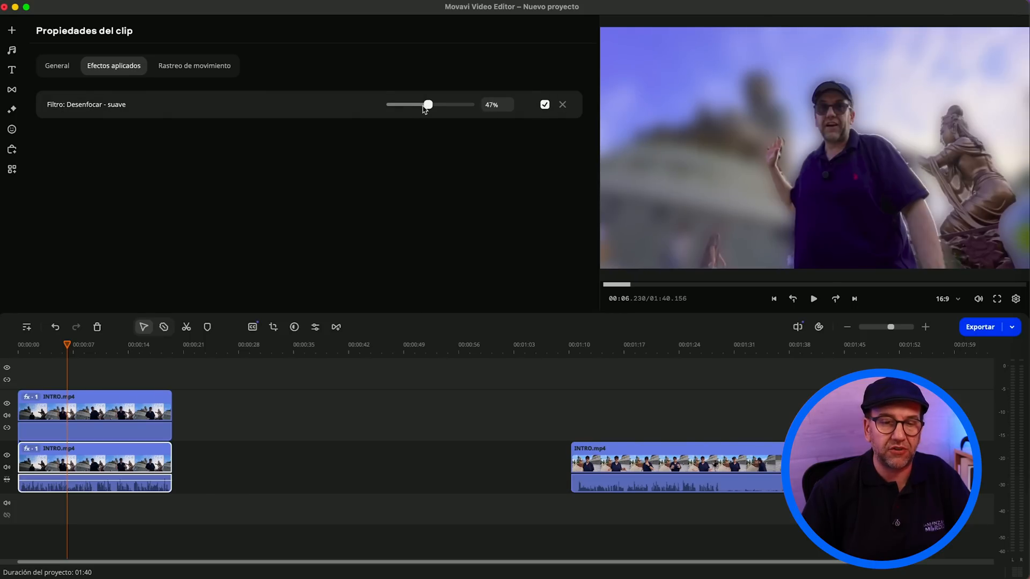
drag(425, 108, 400, 108)
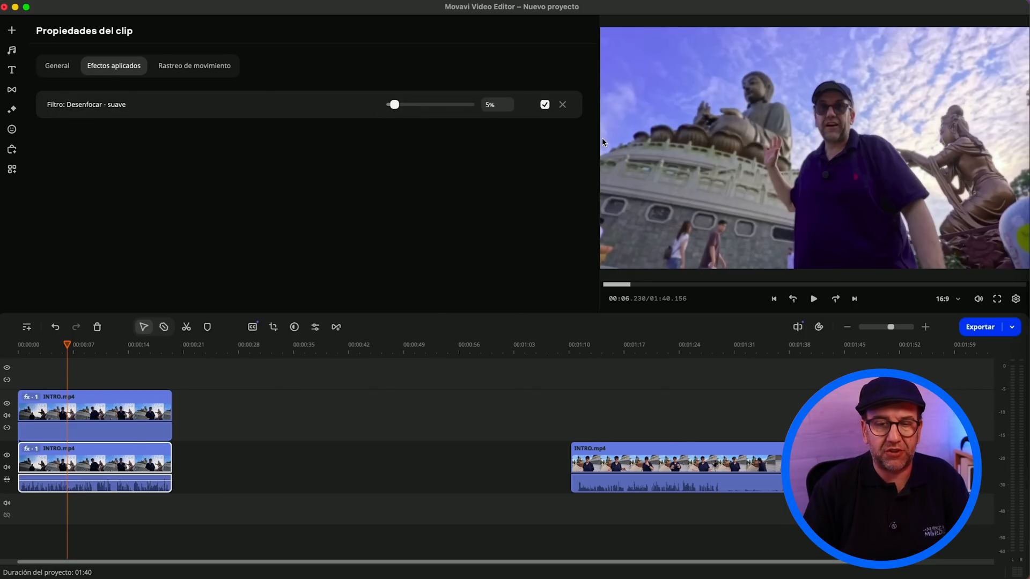
Step: Compare the full-screen preview with the Desenfocar - suave filter disabled and enabled
click(545, 105)
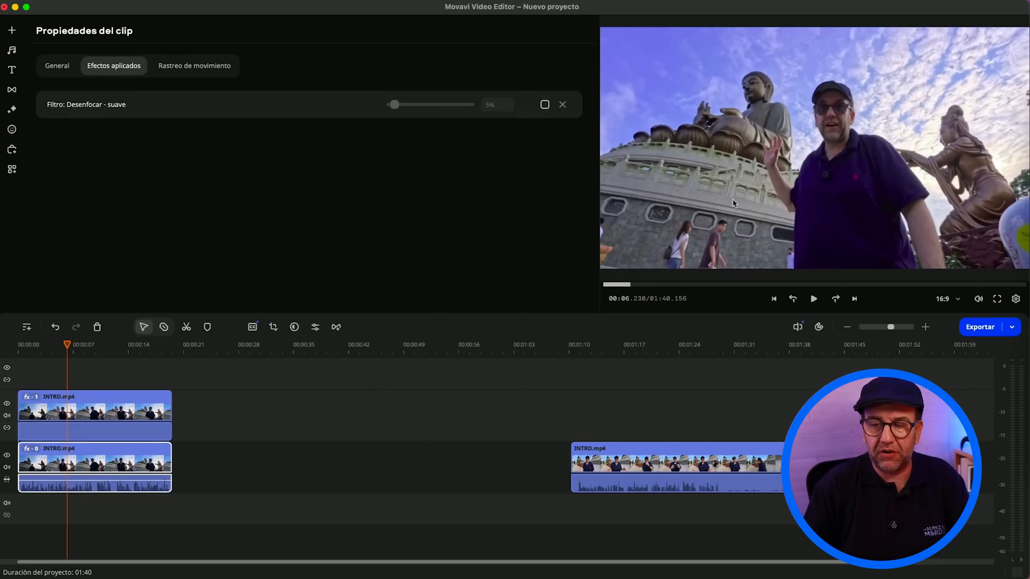
click(996, 298)
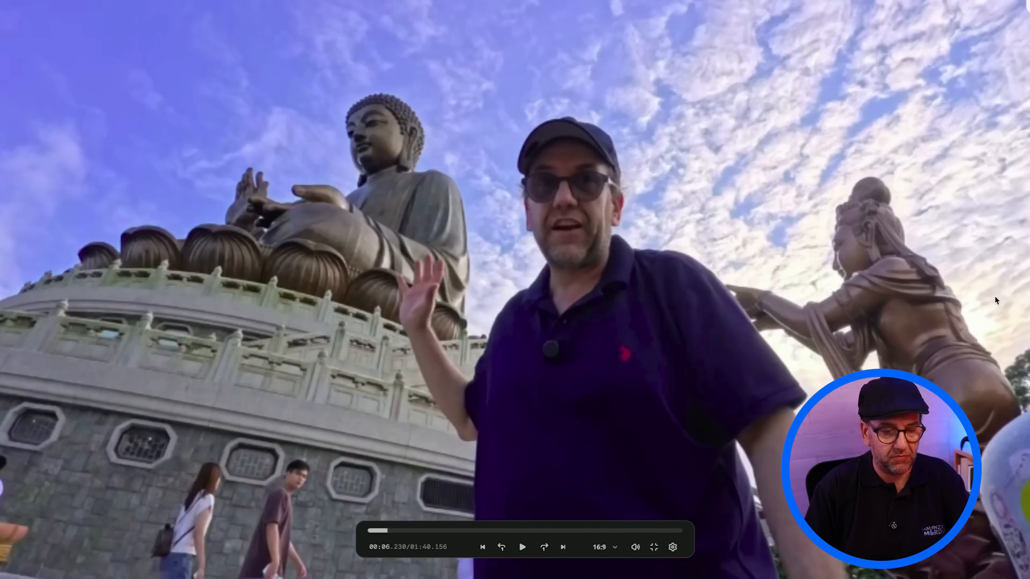
key(Escape)
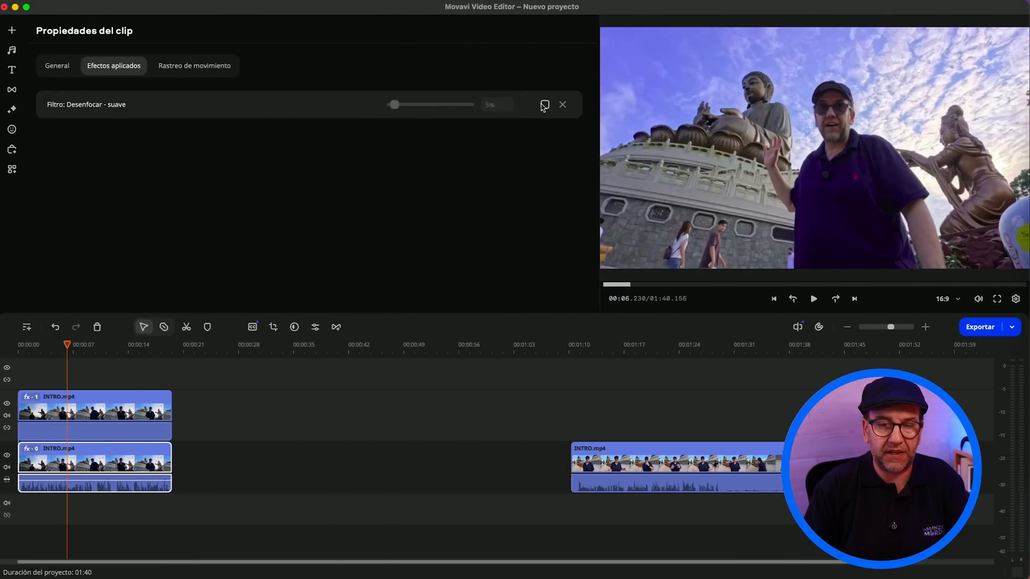
click(996, 299)
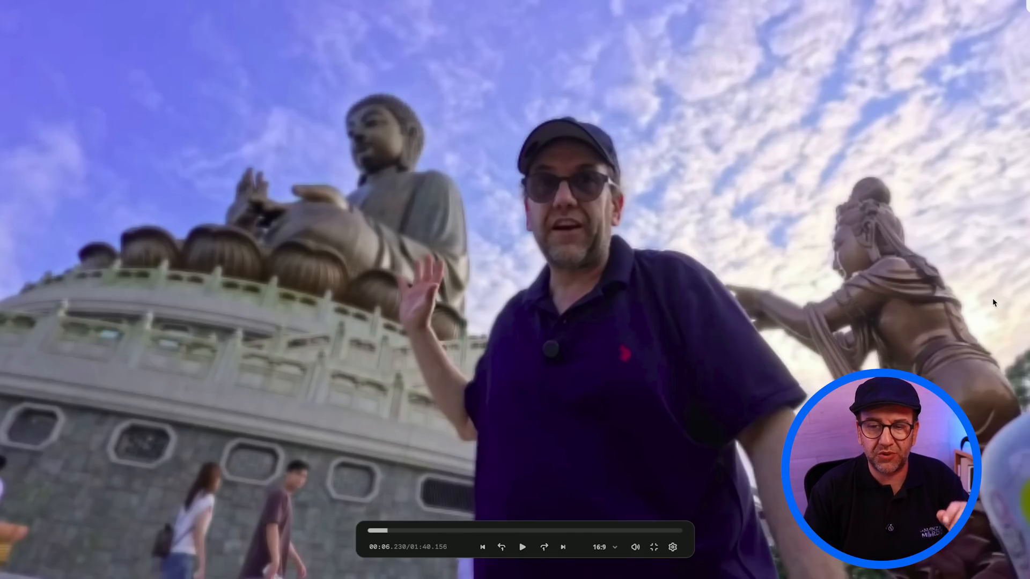
key(Escape)
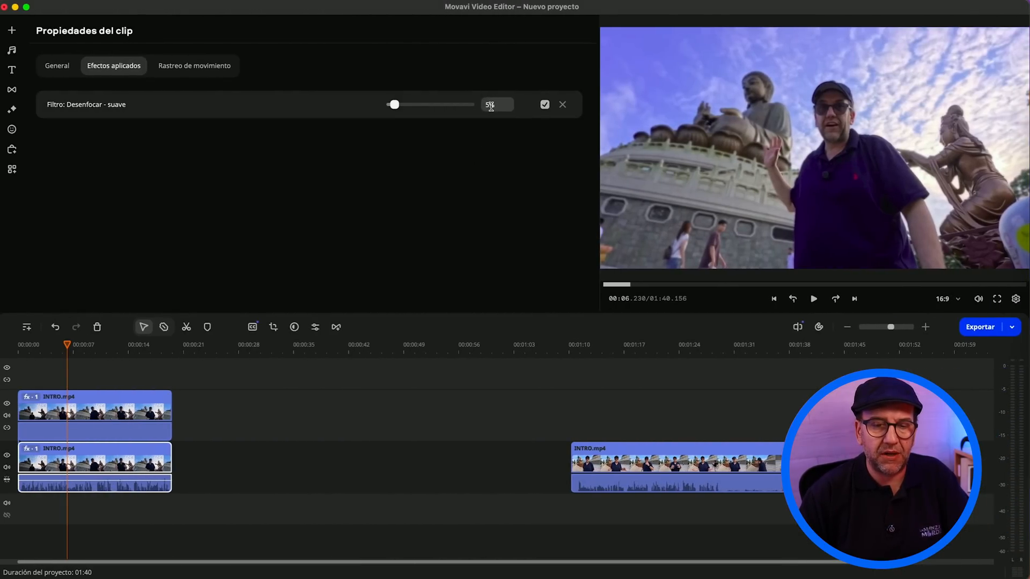
Step: Set the Desenfocar - suave intensity to 2% and check the frame at about 10.85 seconds in full screen
key(Down)
key(Down)
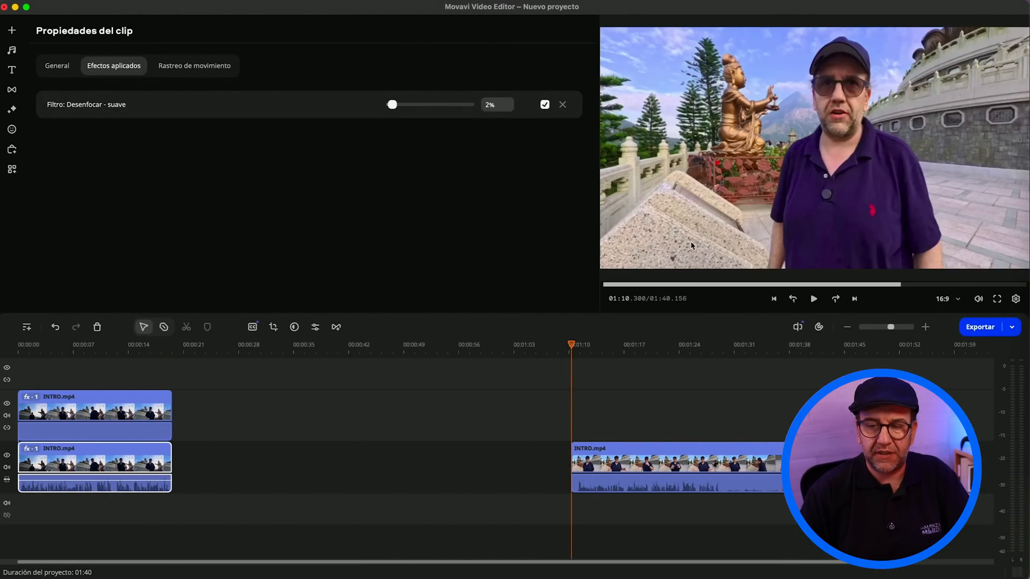
click(104, 346)
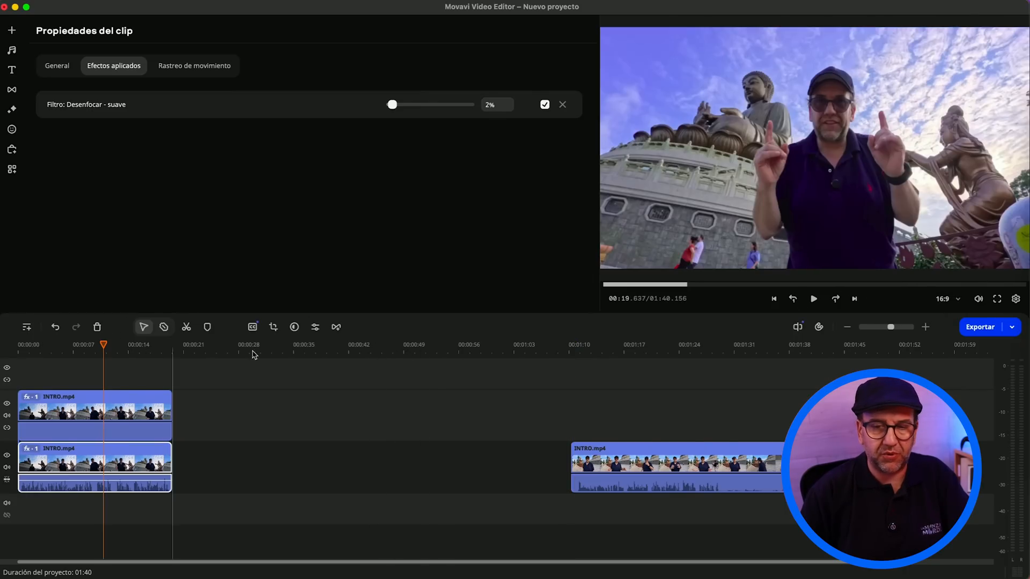
click(997, 299)
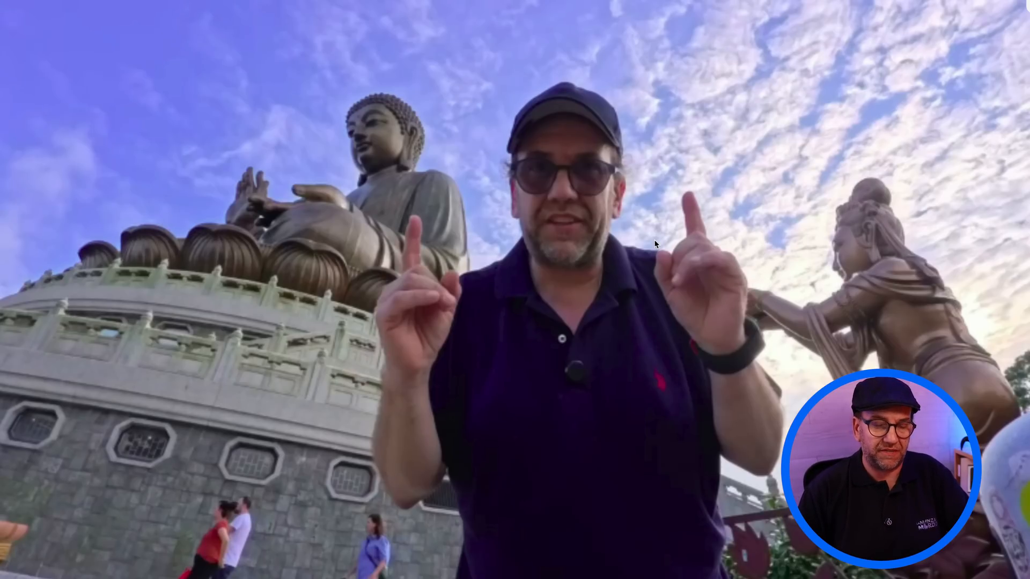
key(Escape)
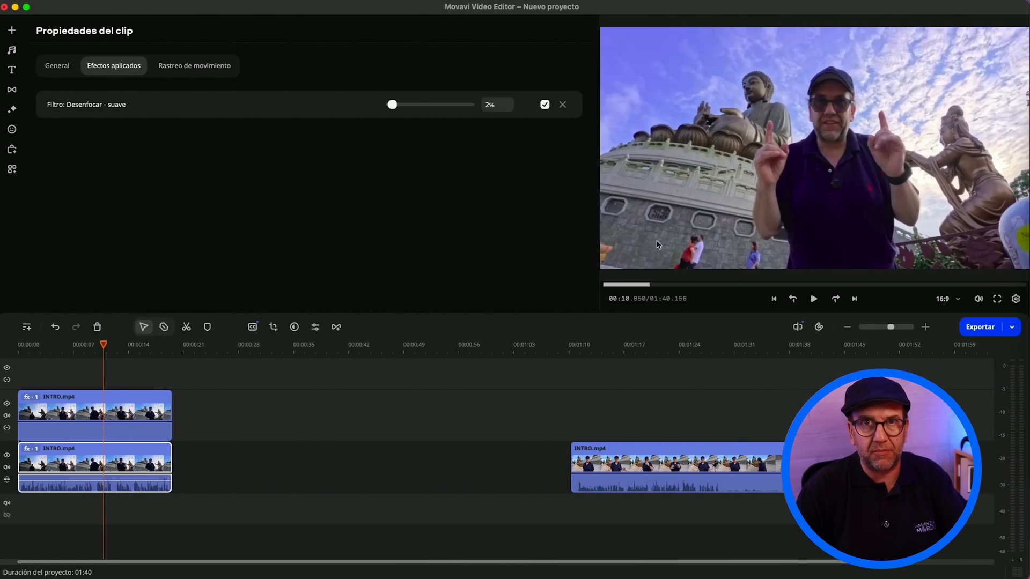
Step: Move the second INTRO.mp4 clip along its track to about 01:46, and add IMG_1449.MOV from the project files after it
drag(613, 466, 895, 467)
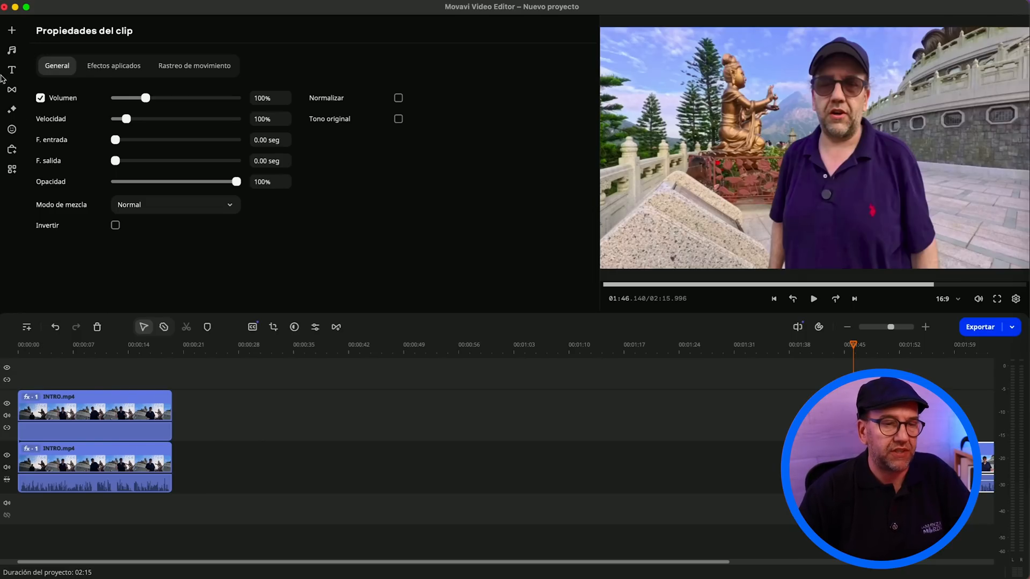
click(14, 23)
click(135, 27)
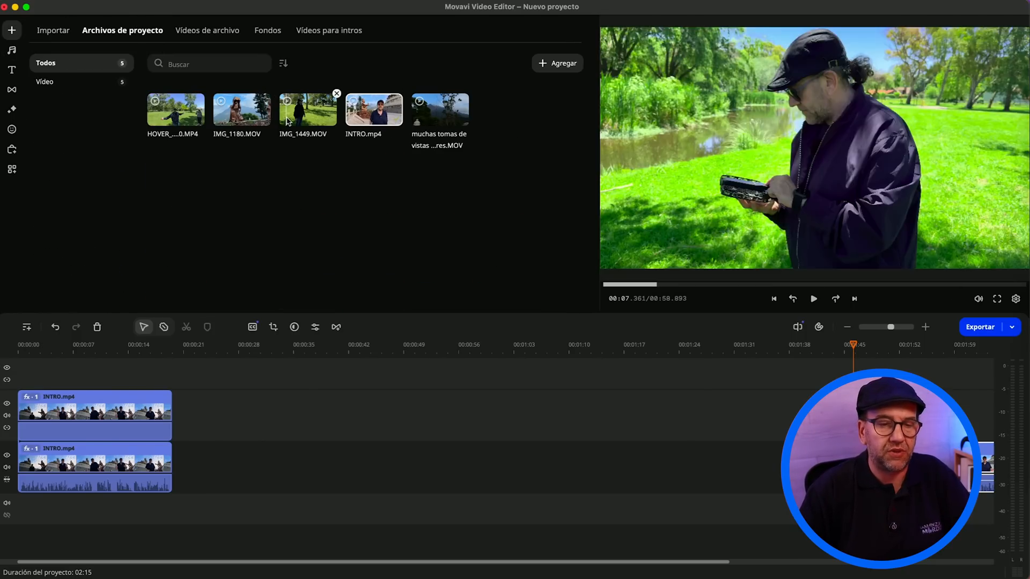
mouse_move(309, 113)
mouse_down()
mouse_move(315, 272)
mouse_move(287, 475)
mouse_move(283, 66)
mouse_move(308, 126)
mouse_move(315, 117)
mouse_up()
double_click(312, 114)
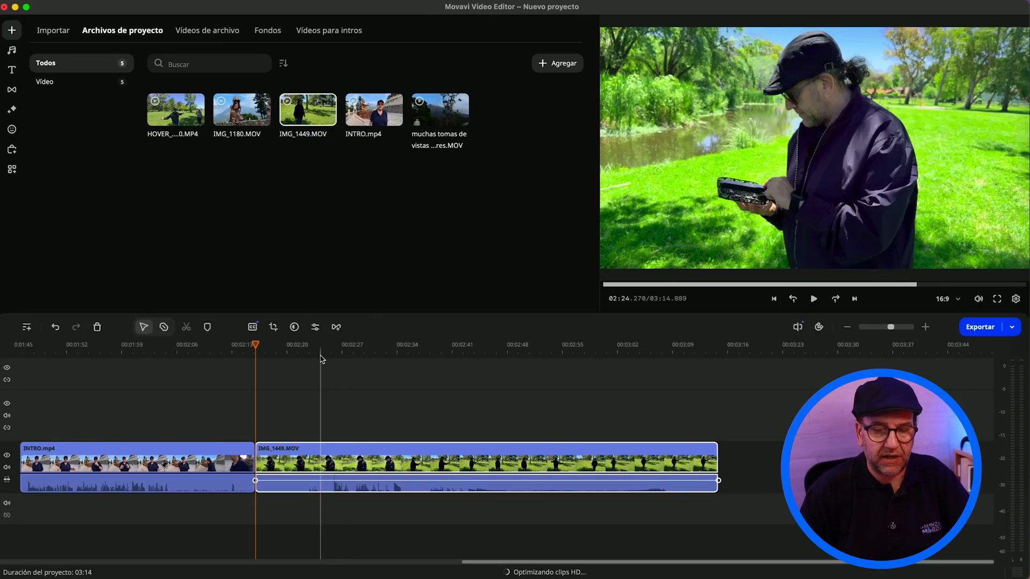
Step: Split the IMG_1449.MOV clip at about 02:43.5 and delete the part before the cut
click(328, 354)
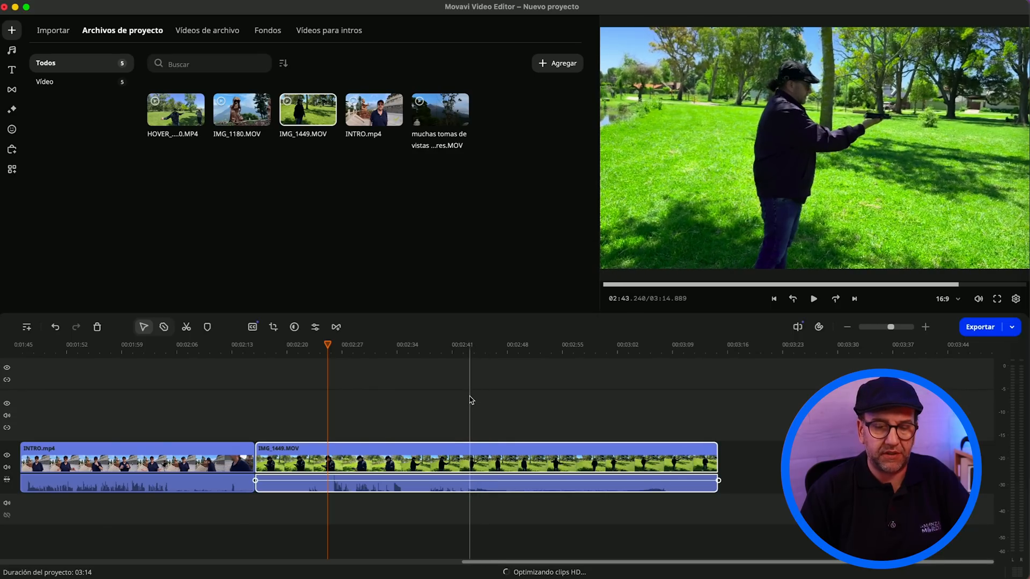
key(b)
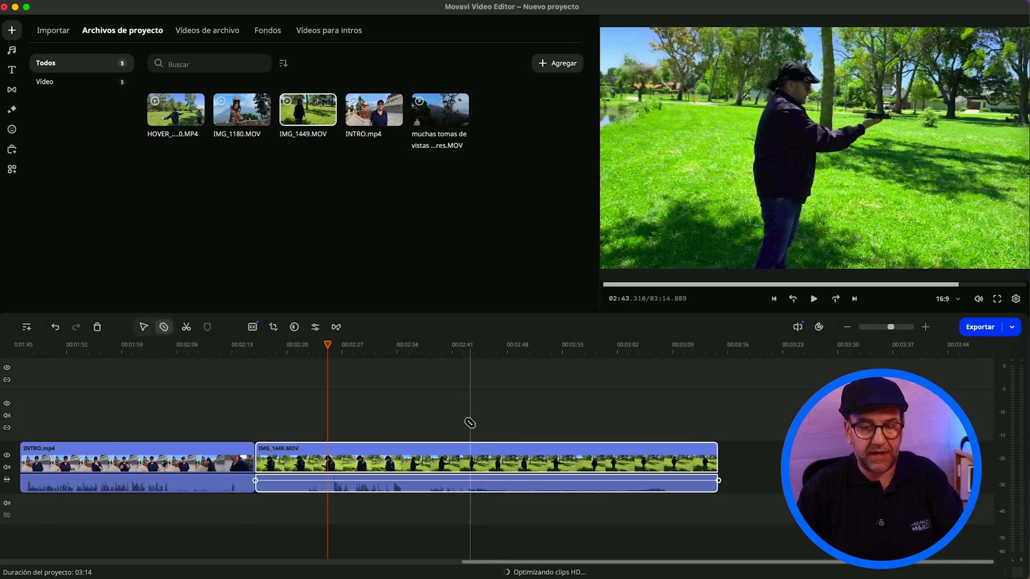
click(471, 459)
key(Delete)
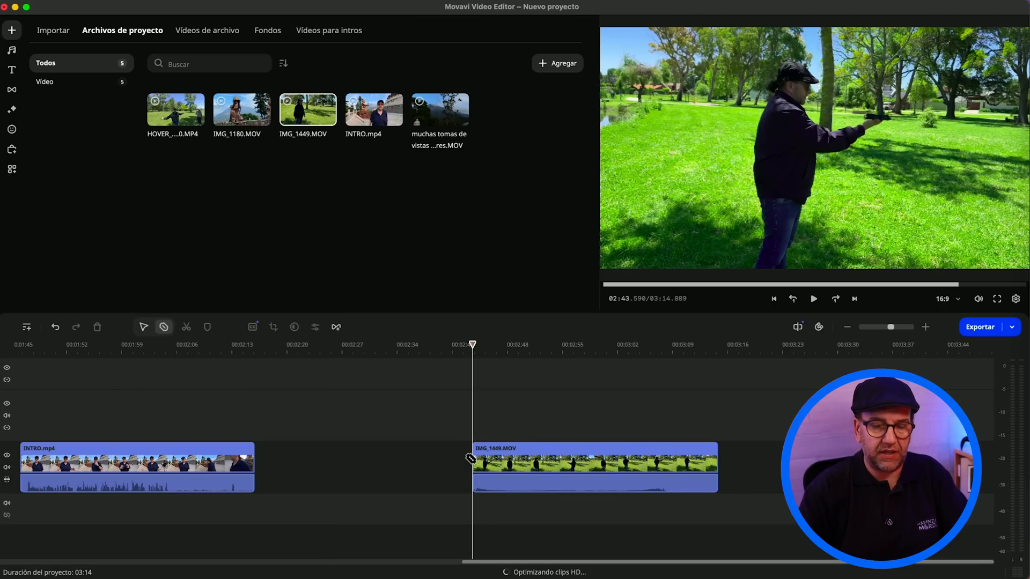
Step: Add the HOVER MP4 clip from the project files and place it on the overlay track above IMG_1449.MOV, starting at about 02:51
key(v)
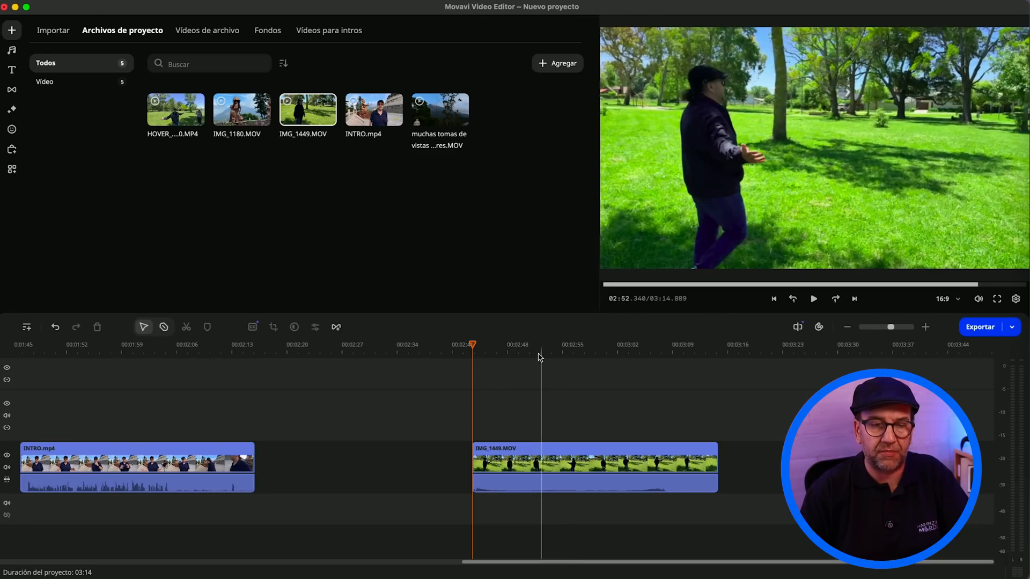
click(204, 94)
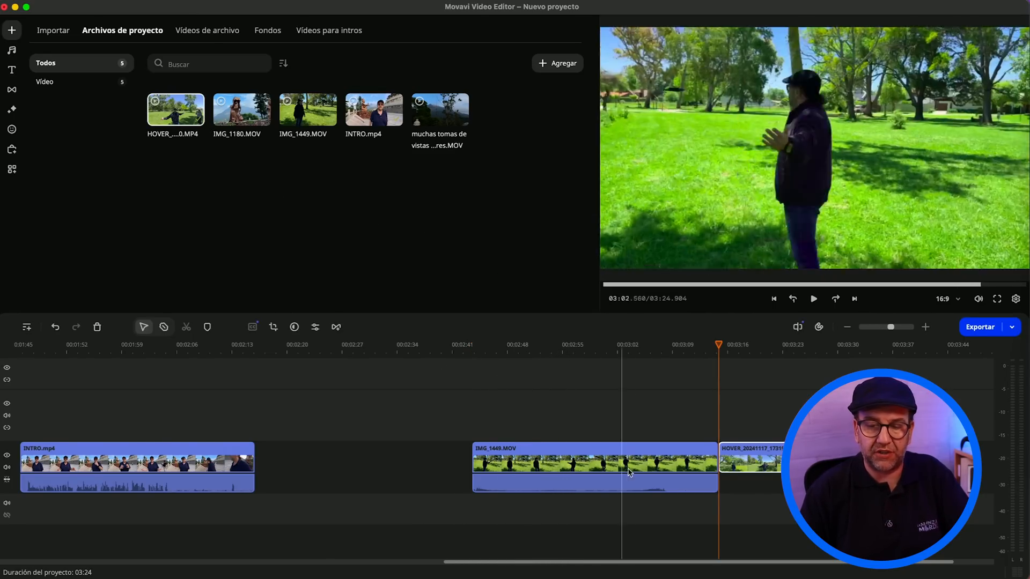
drag(762, 463, 603, 433)
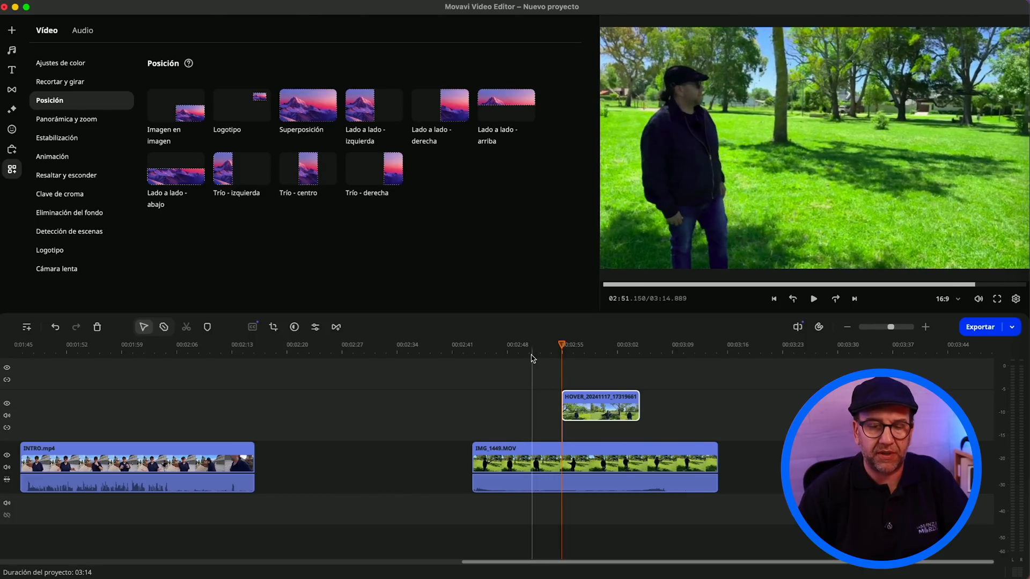
click(531, 356)
drag(577, 411, 547, 412)
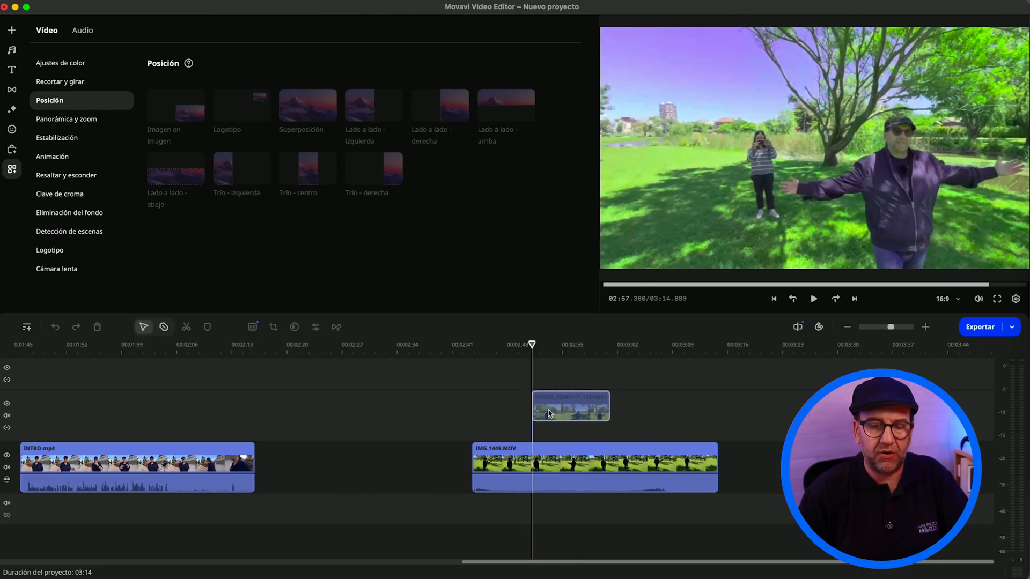
Step: Play the timeline from shortly before the overlaid HOVER clip until just past its end
click(512, 350)
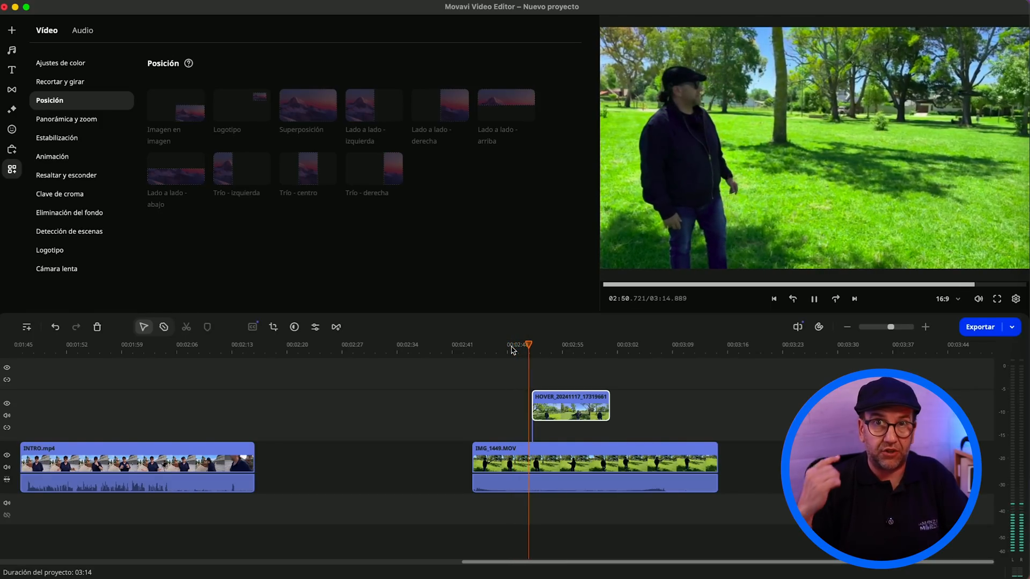
key(XF86AudioLowerVolume)
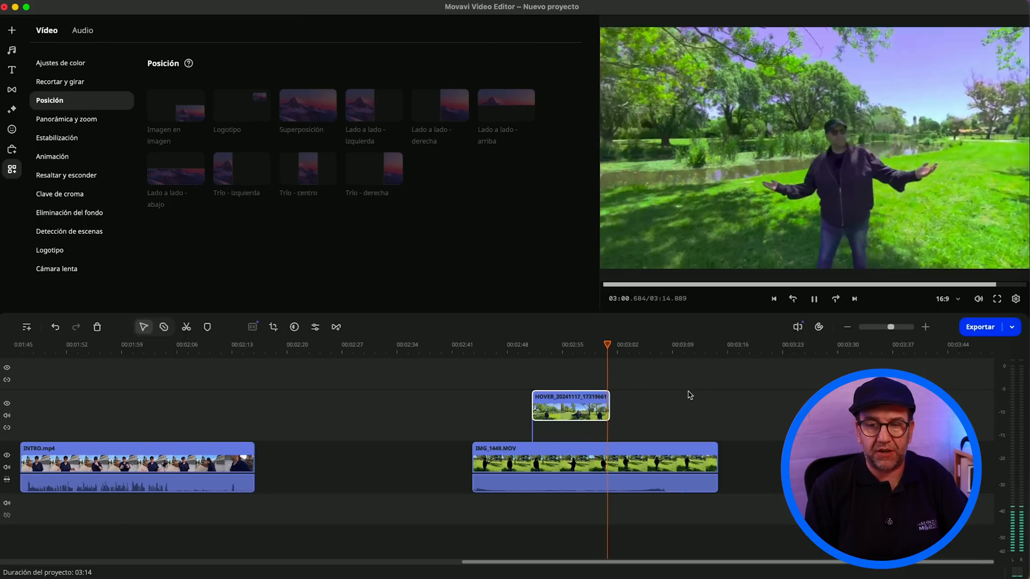
key(space)
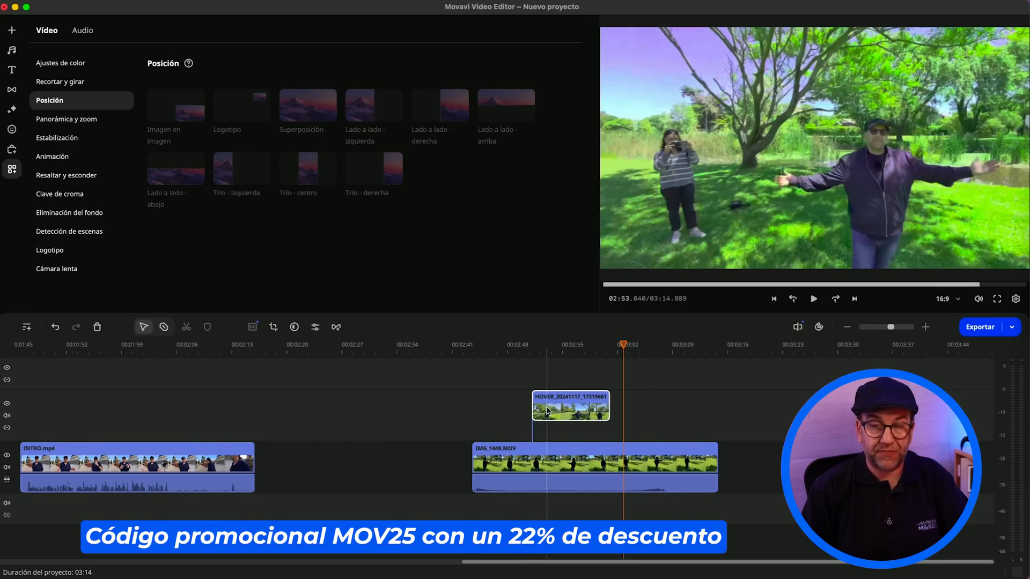
Step: Set the opacity of the overlaid HOVER clip to 46% so the IMG_1449.MOV footage beneath shows through
scroll(548, 411, down, 5)
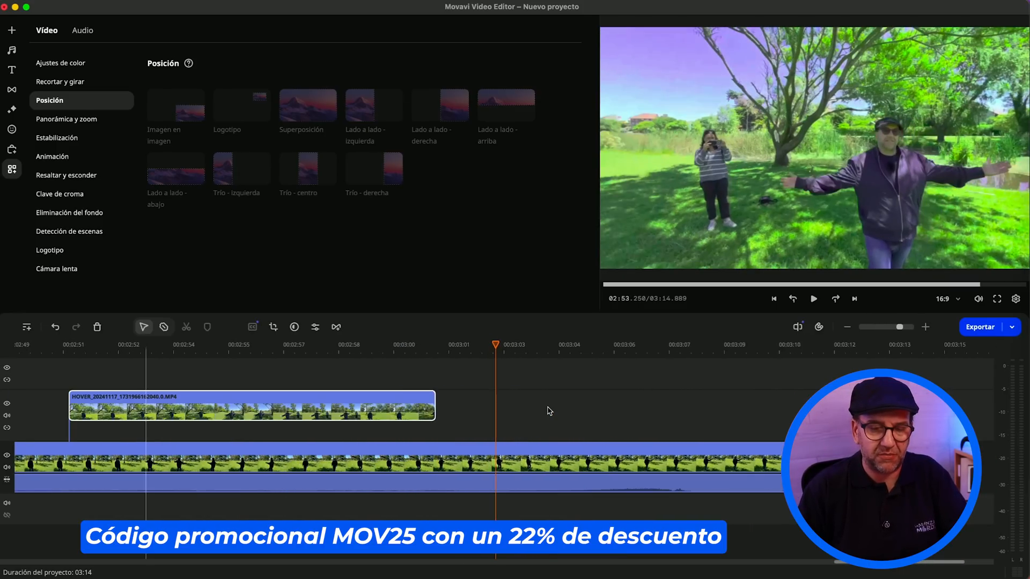
scroll(548, 411, up, 10)
scroll(549, 410, left, 10)
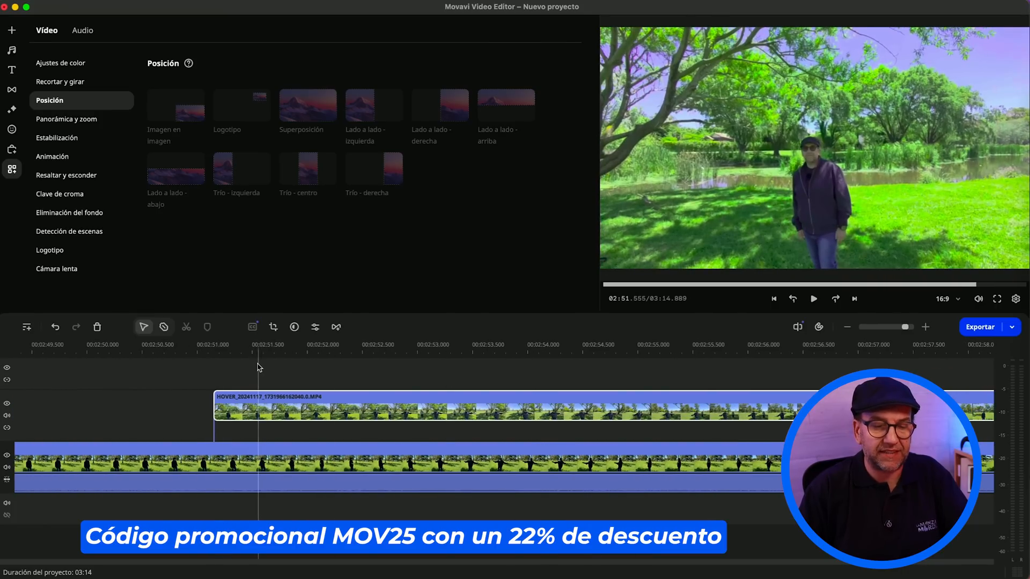
click(269, 347)
double_click(319, 400)
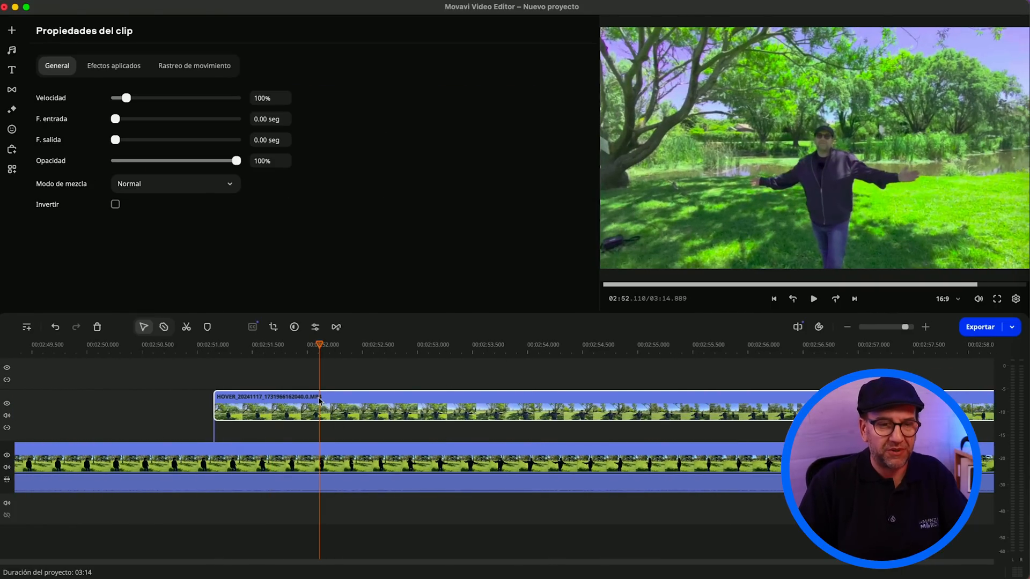
click(171, 161)
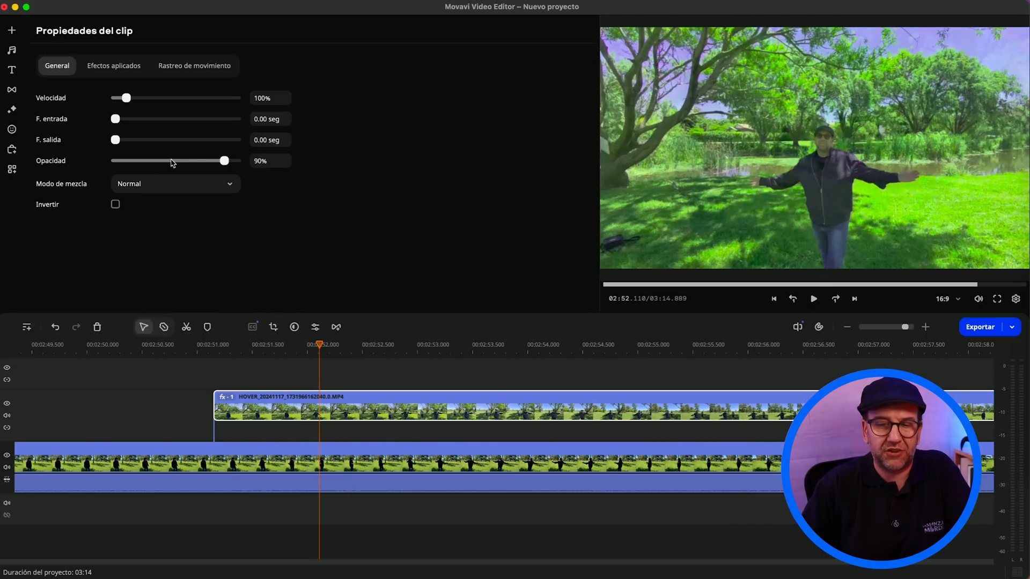
click(172, 162)
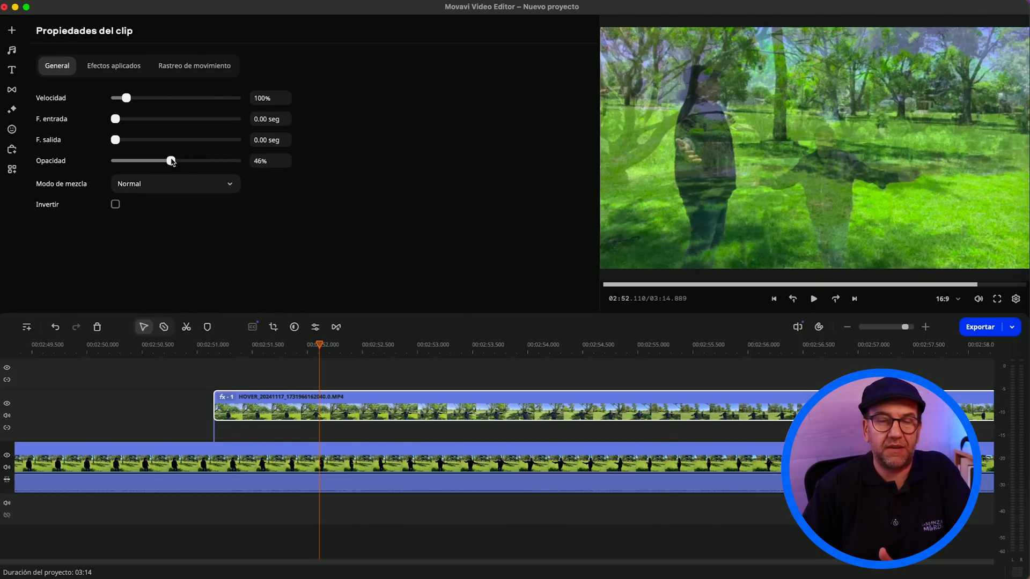
mouse_move(172, 161)
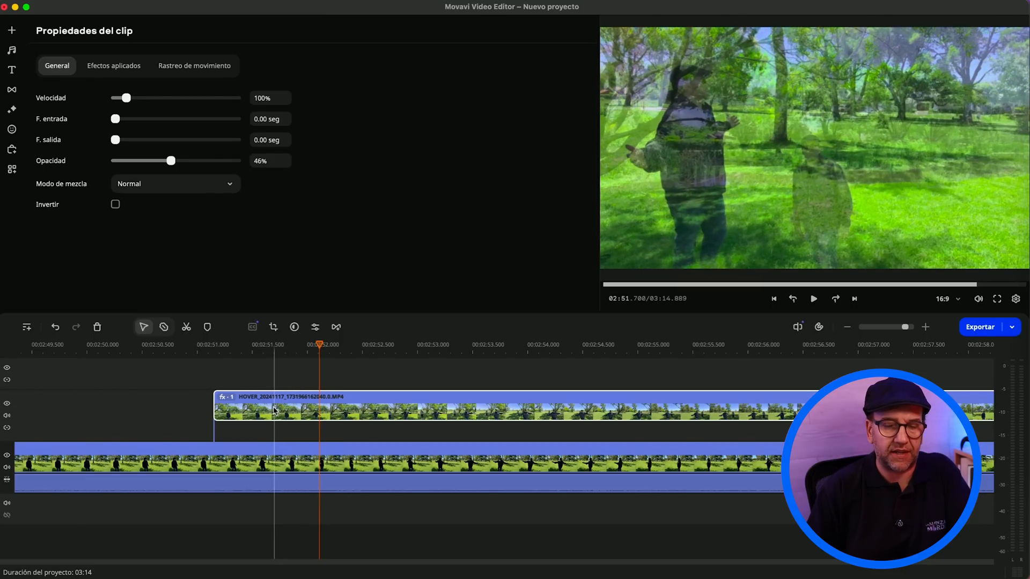
Step: Align the HOVER clip with the footage beneath by moving its start to about 02:50.5, and set its opacity to 100%
drag(274, 411, 221, 411)
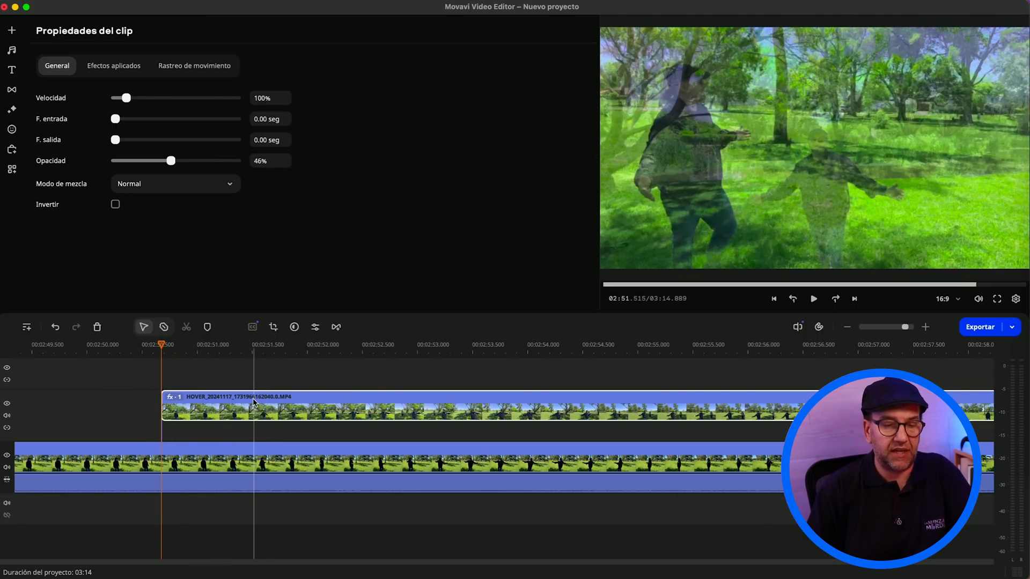
drag(249, 405, 242, 404)
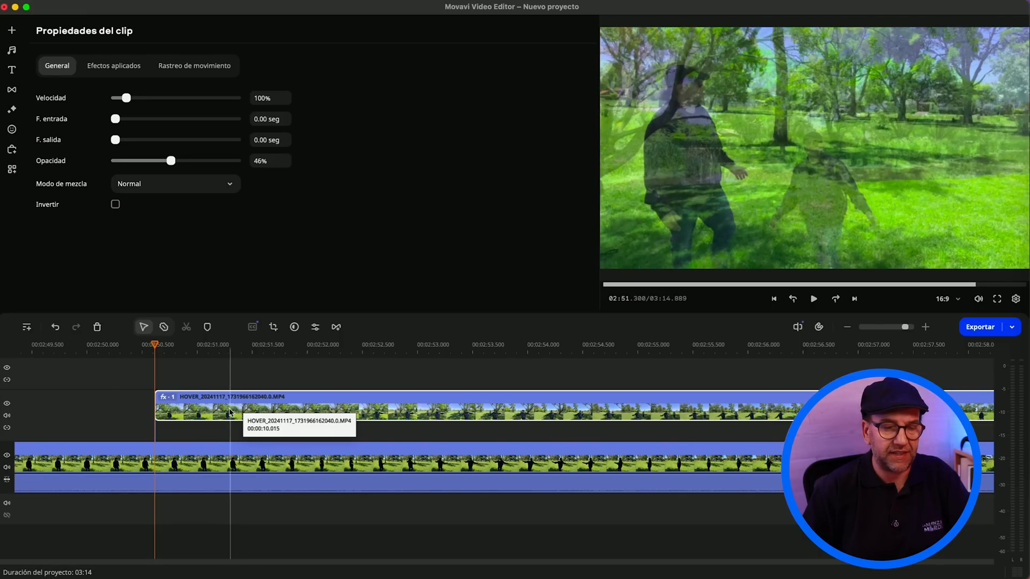
drag(170, 161, 294, 169)
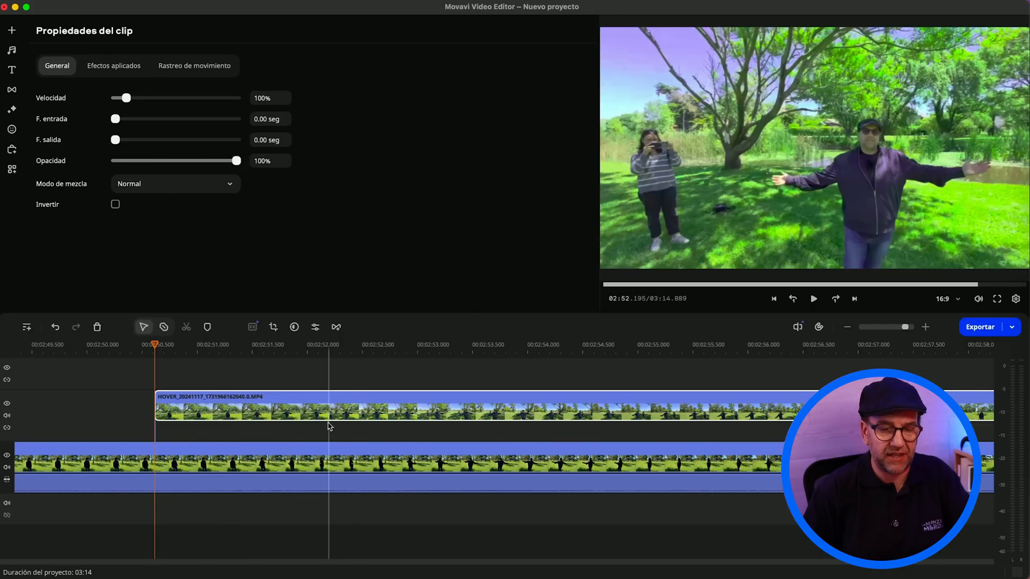
Step: Play the sequence from about 02:48.45 to check the switches between IMG_1449.MOV and the realigned HOVER clip
scroll(329, 426, down, 5)
scroll(329, 425, up, 2)
scroll(329, 426, up, 3)
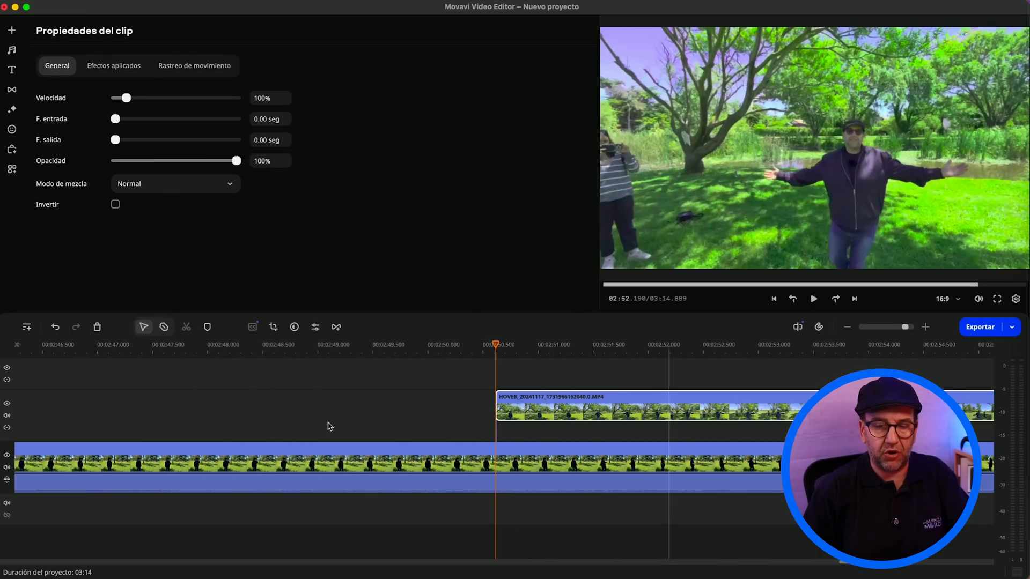
scroll(357, 434, down, 2)
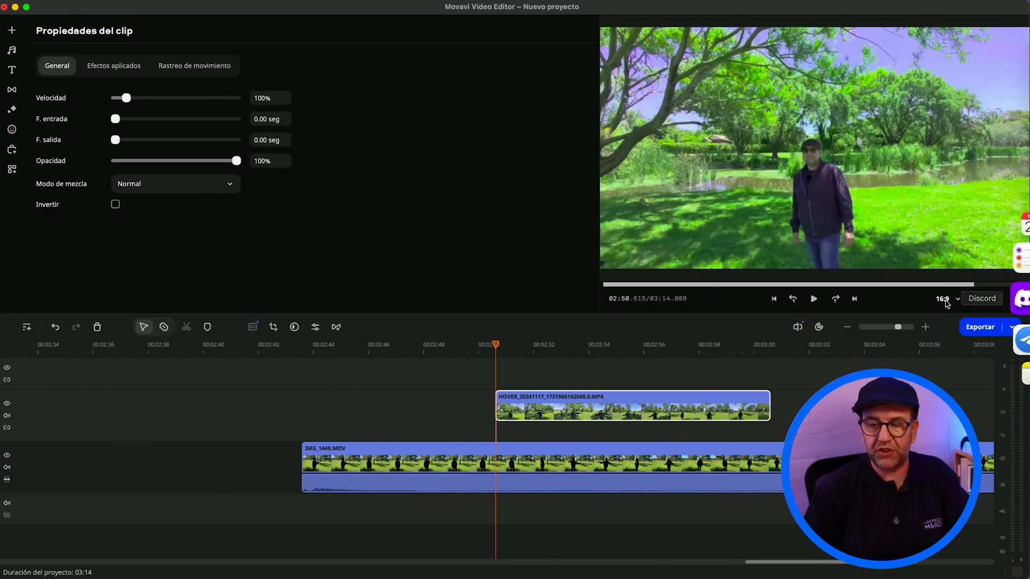
drag(898, 327, 892, 327)
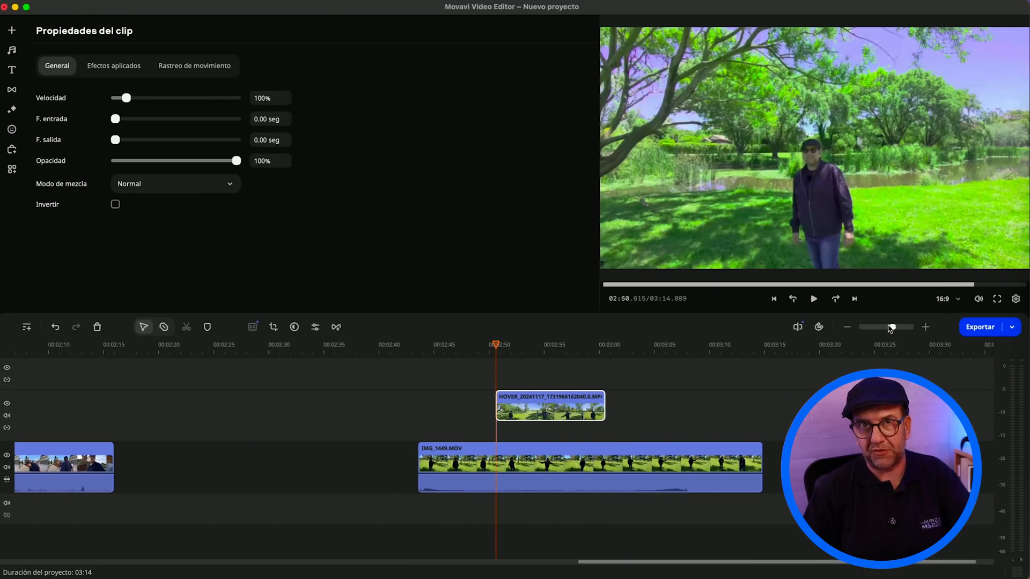
click(471, 361)
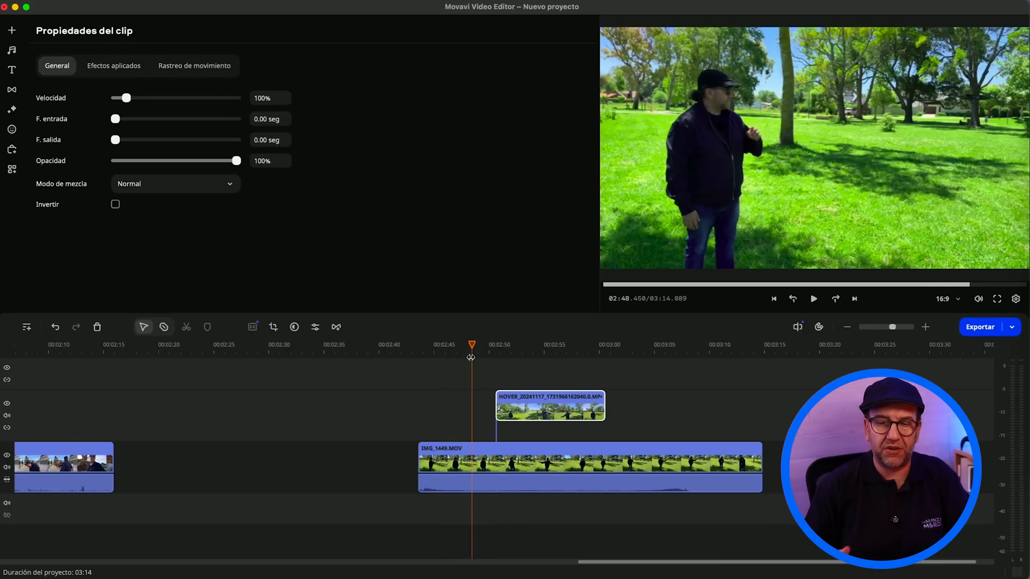
key(space)
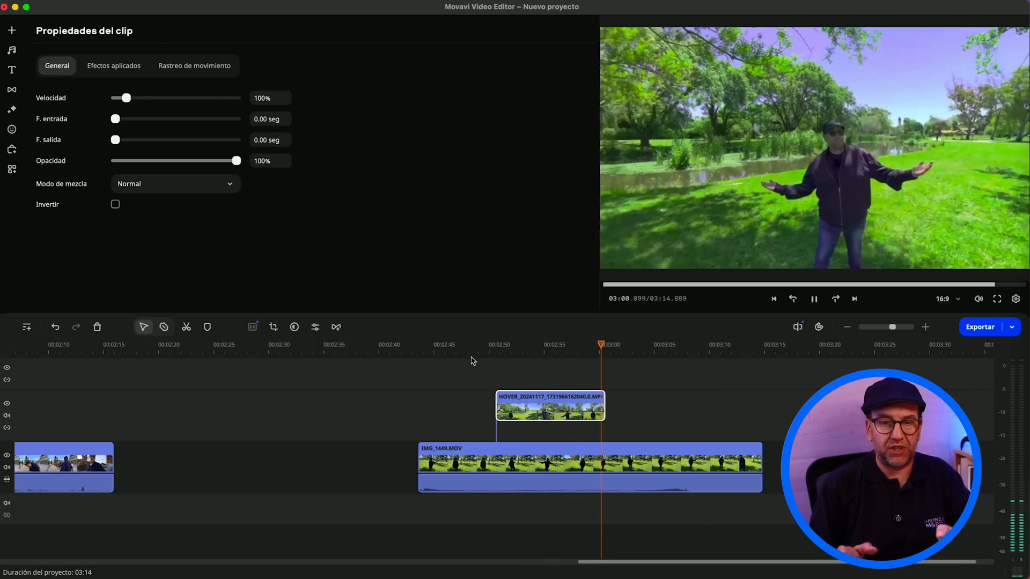
key(space)
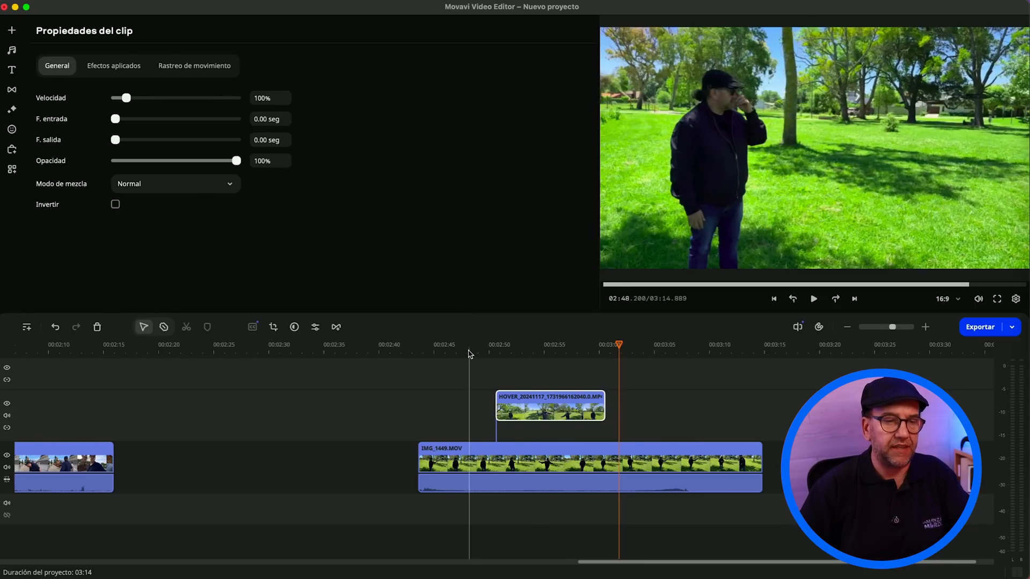
Step: Install the Atracción title and place it on the track above the HOVER clip, aligned with the clip's start
click(9, 71)
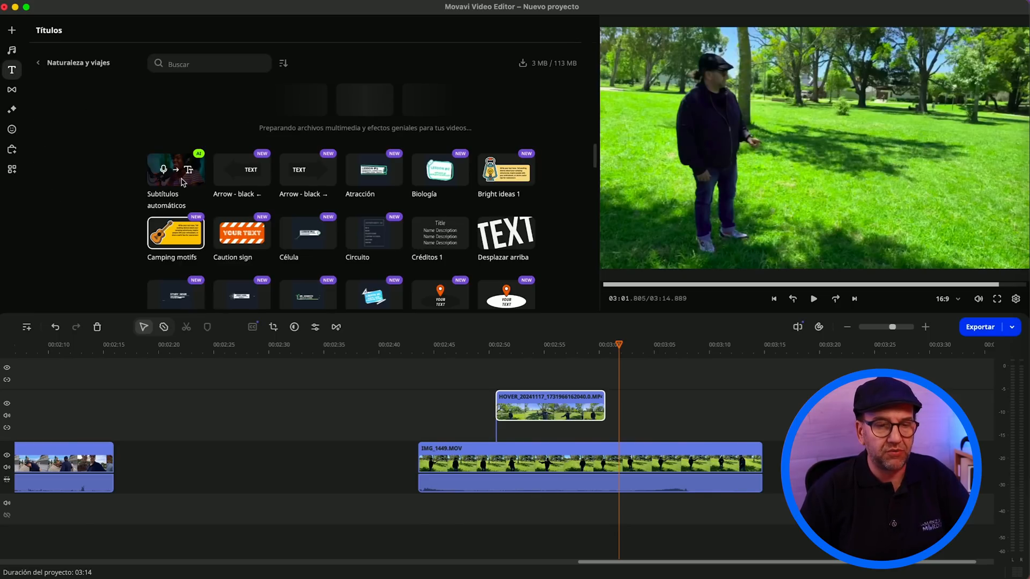
mouse_move(249, 186)
mouse_move(369, 188)
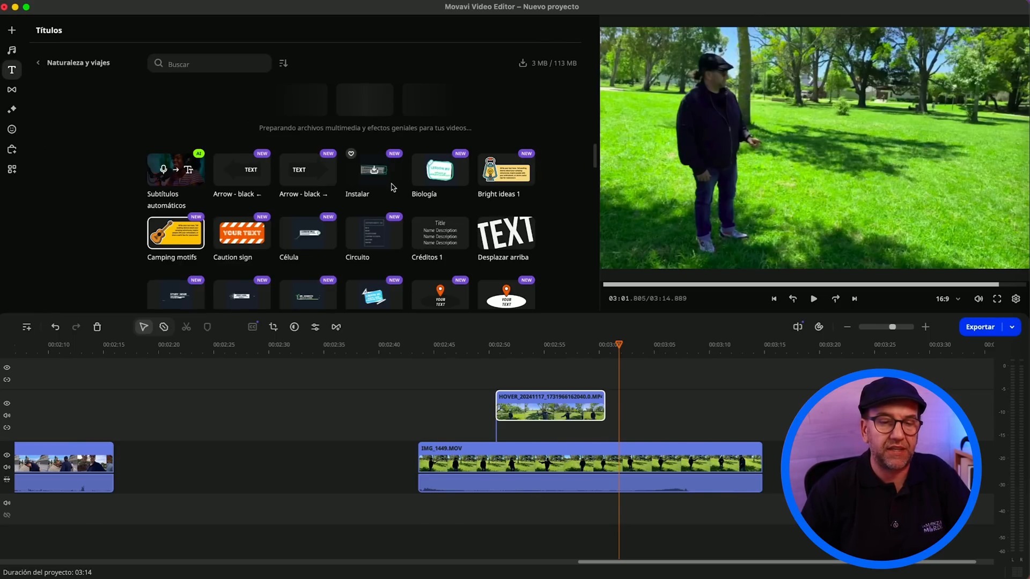
click(393, 187)
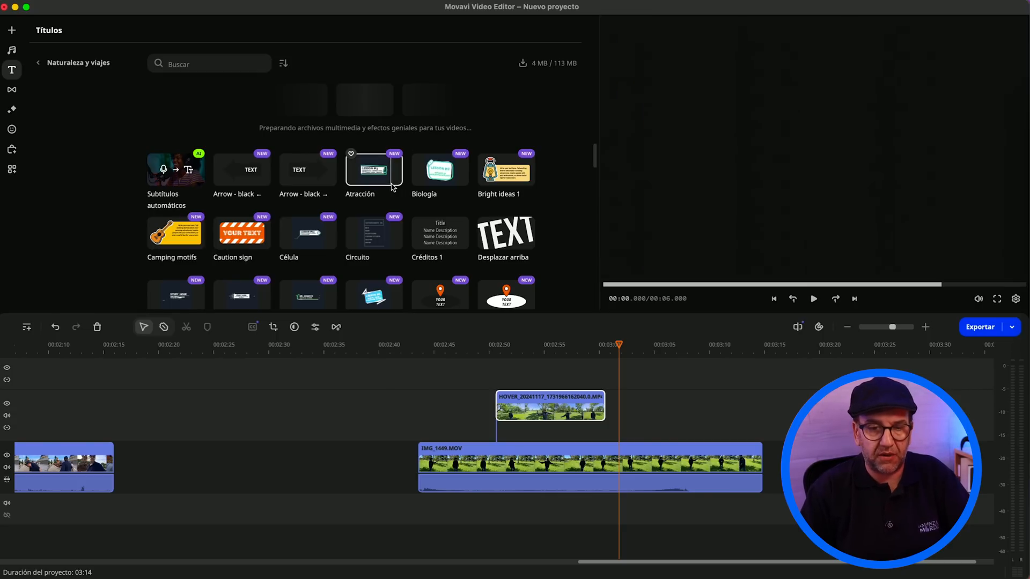
drag(392, 186, 493, 390)
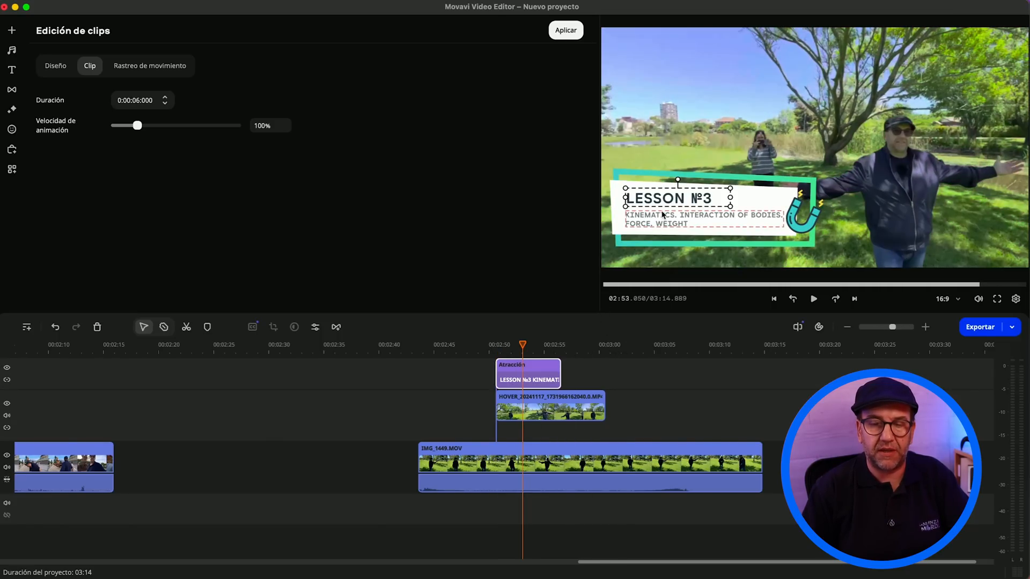
Step: Replace the first line of the Atracción title with "DRONE Hover"
click(662, 199)
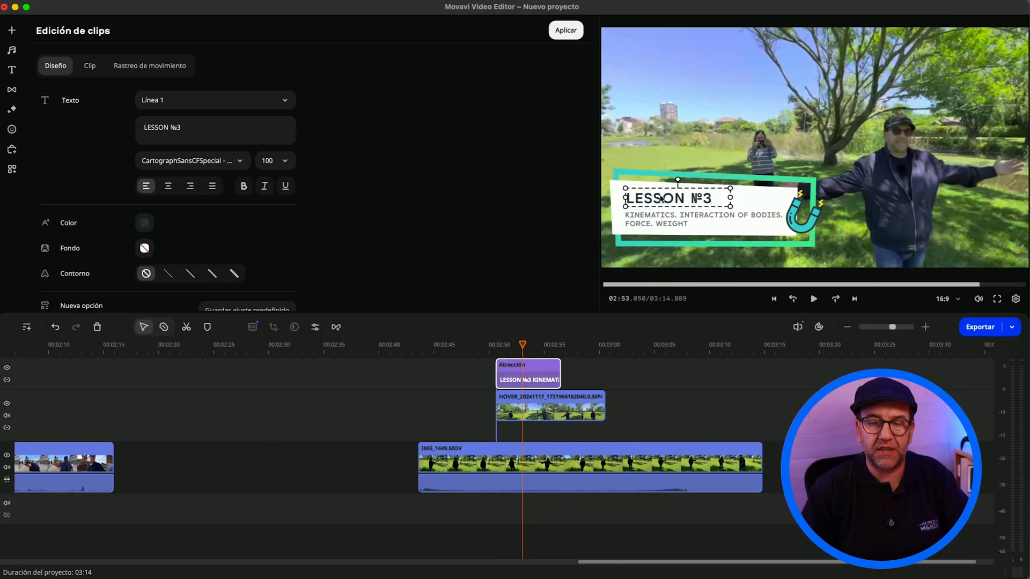
triple_click(716, 202)
text(DRONE Hover)
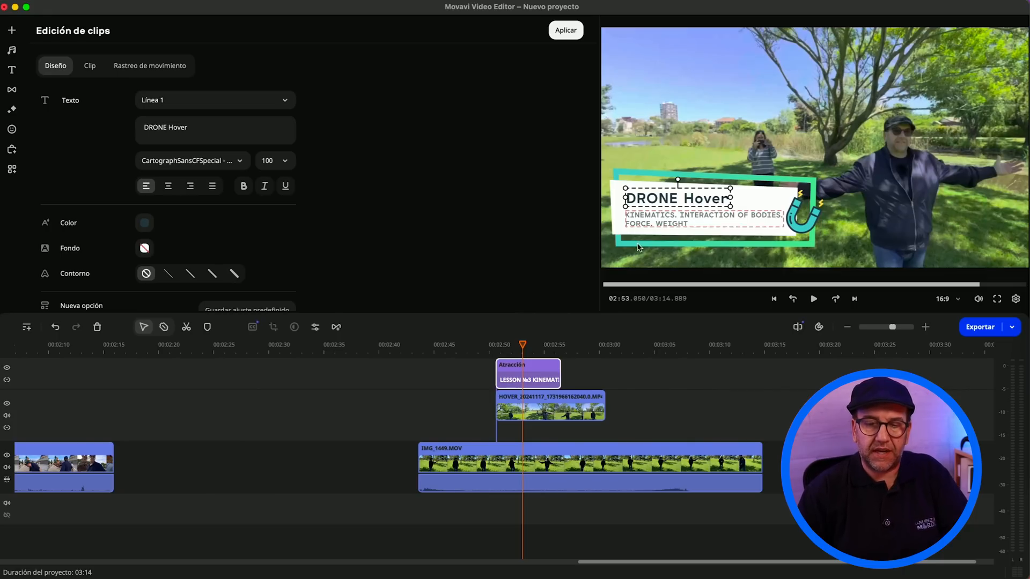
Step: Replace the second line of the Atracción title with "4K™50FPS HDR"
double_click(653, 224)
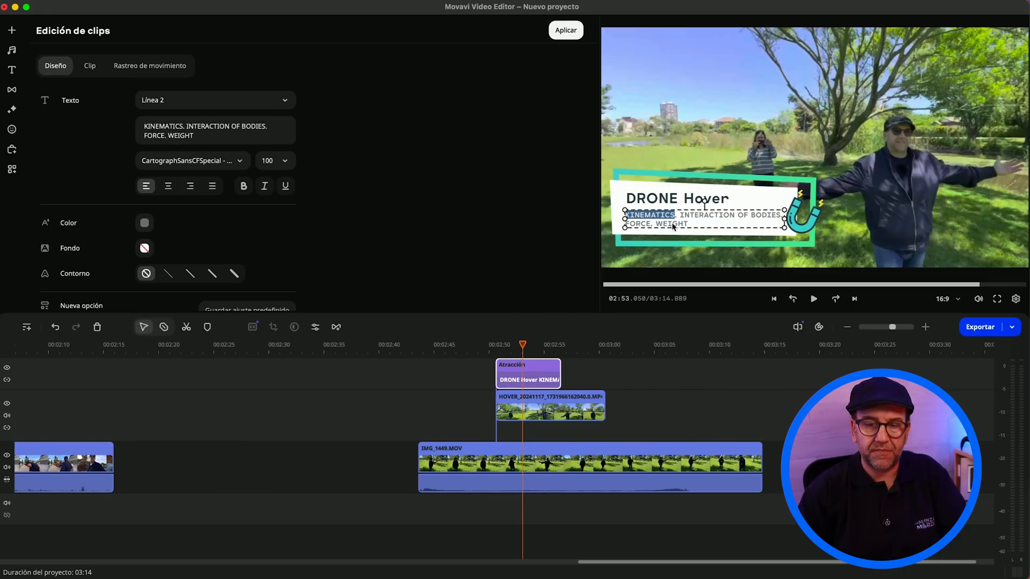
shift+click(687, 228)
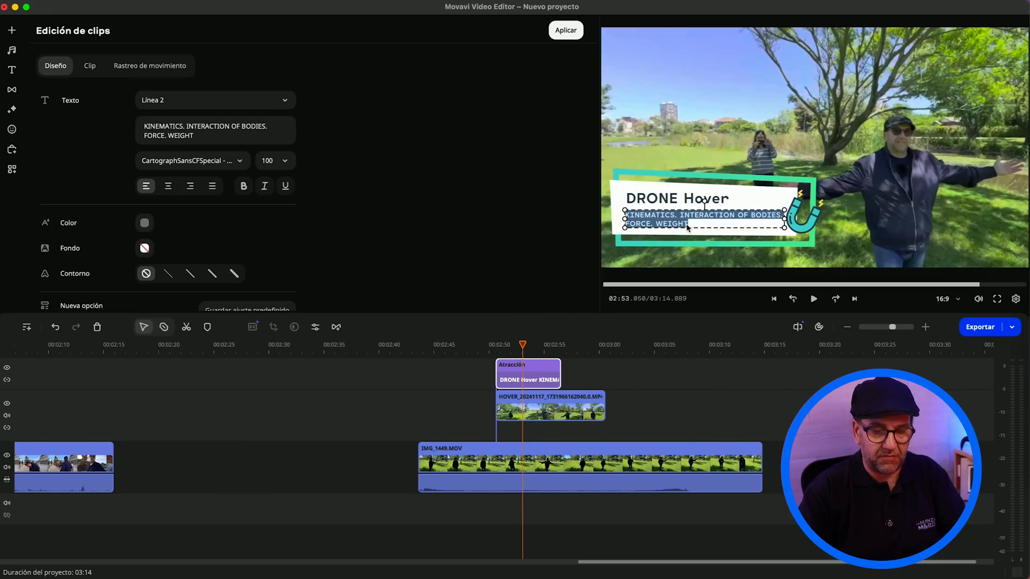
text(4K)
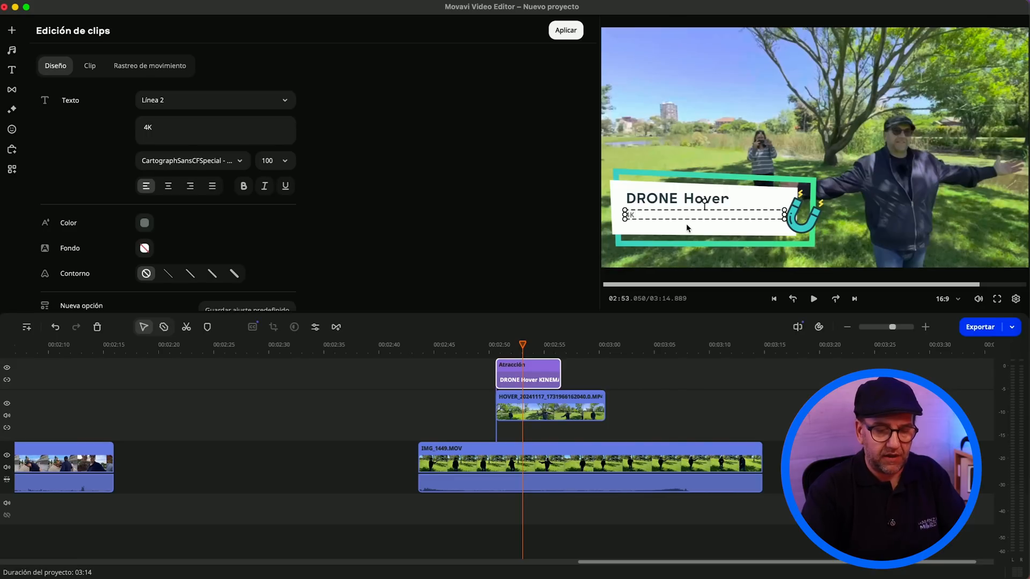
text(™50FPS HDR)
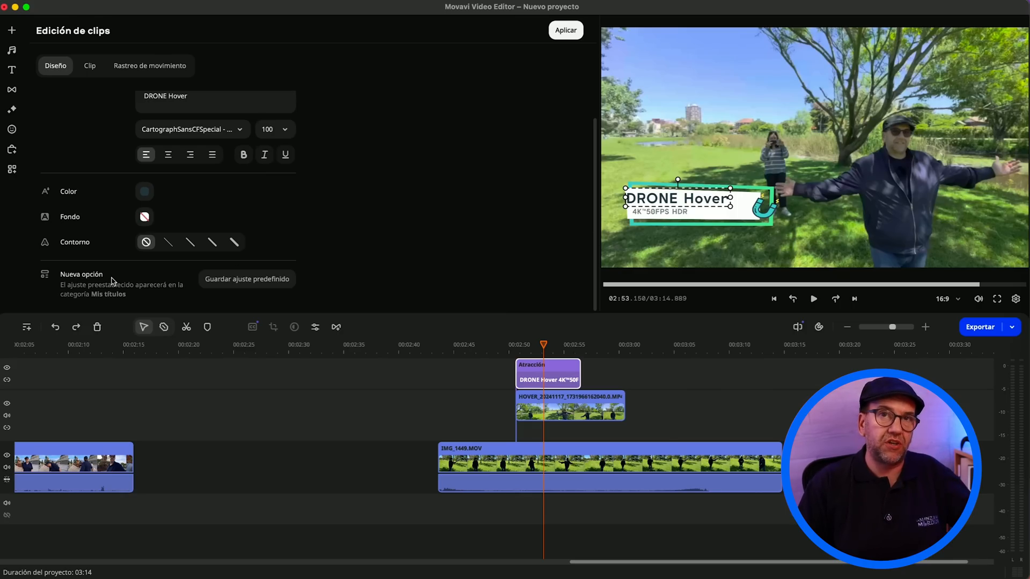
click(295, 278)
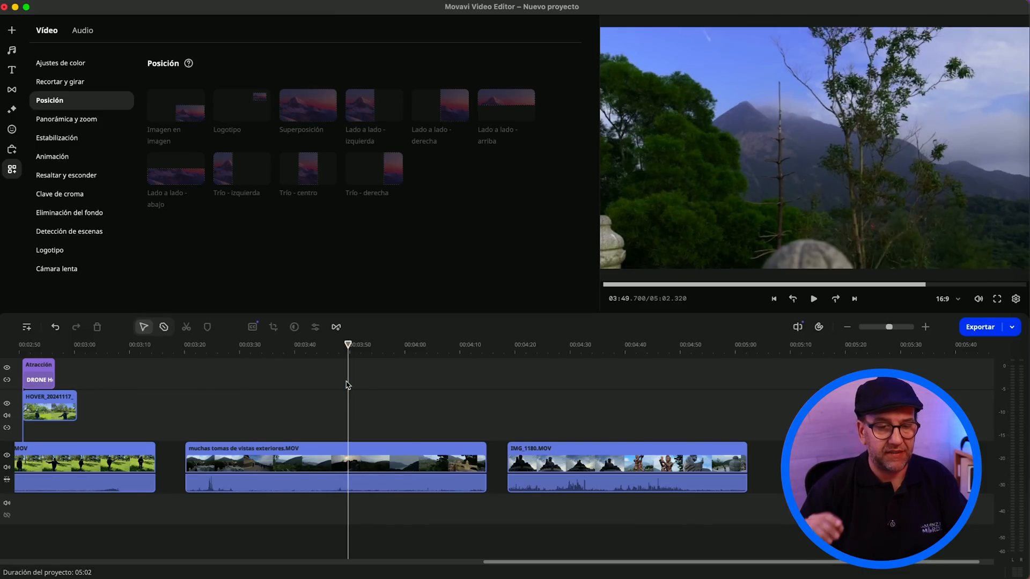
Step: Run scene detection on the clip muchas tomas de vistas exteriores.MOV with a minimum scene duration of 1.0 seg
scroll(337, 397, left, 2)
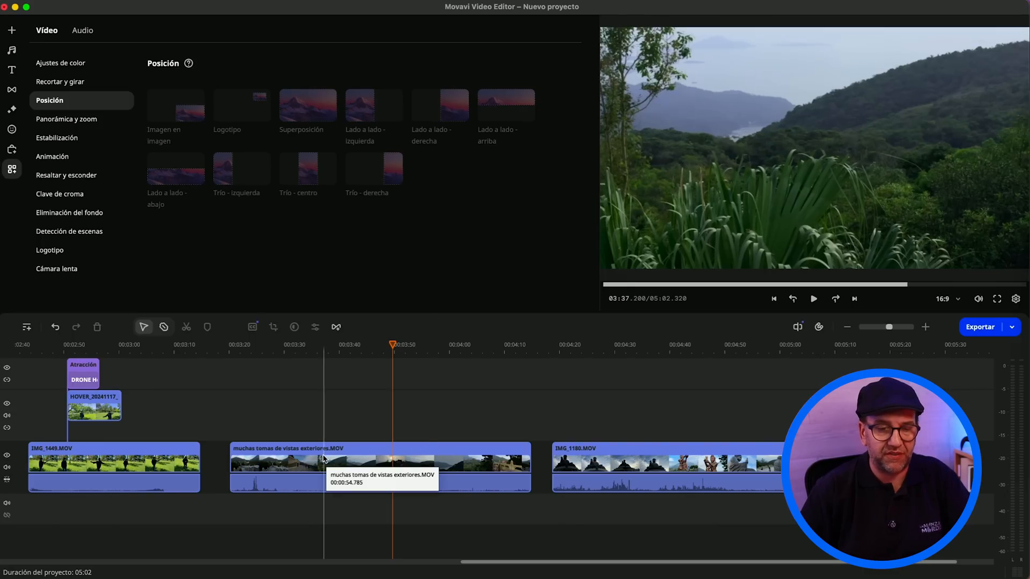
right_click(325, 459)
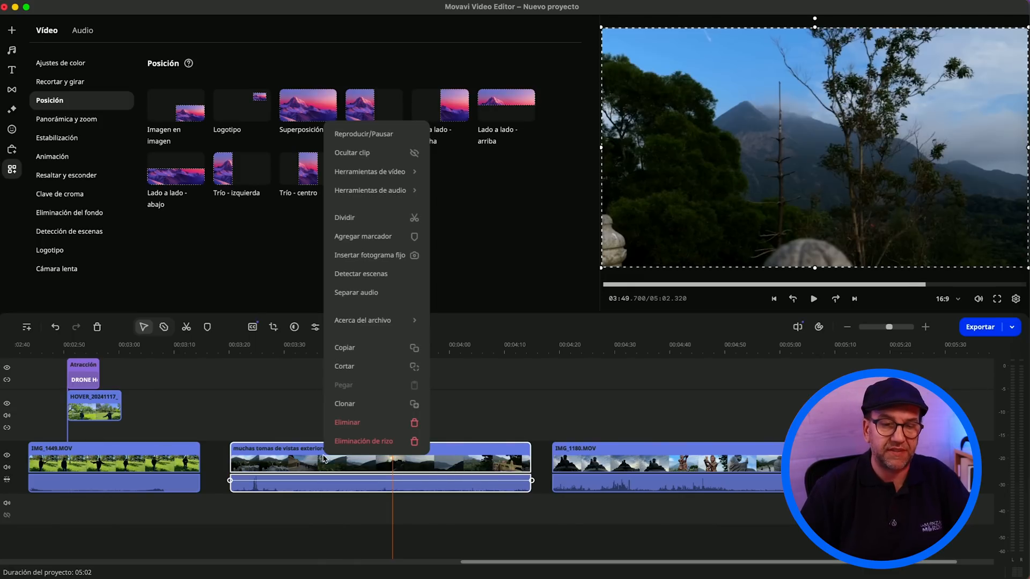
click(383, 275)
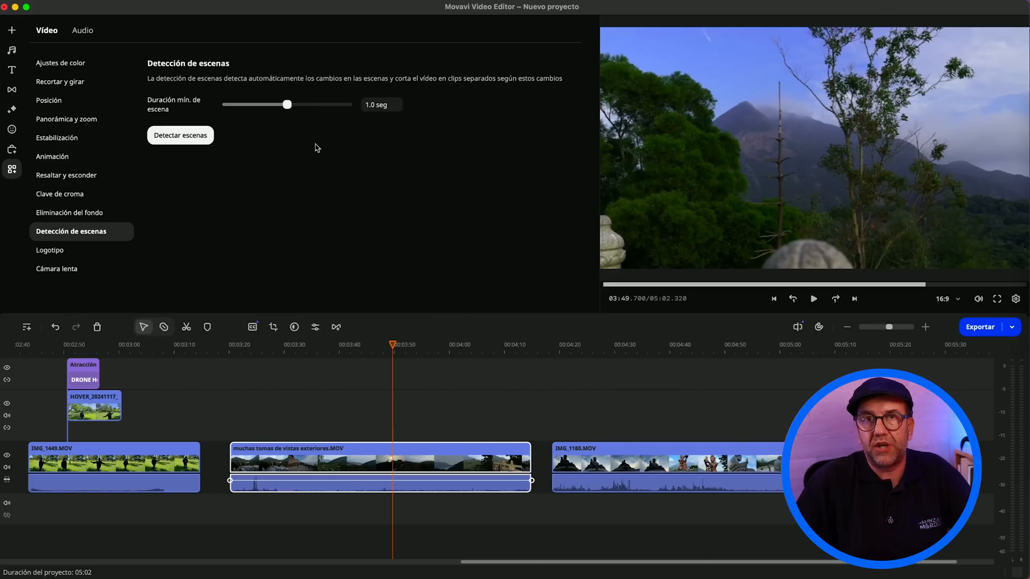
click(201, 138)
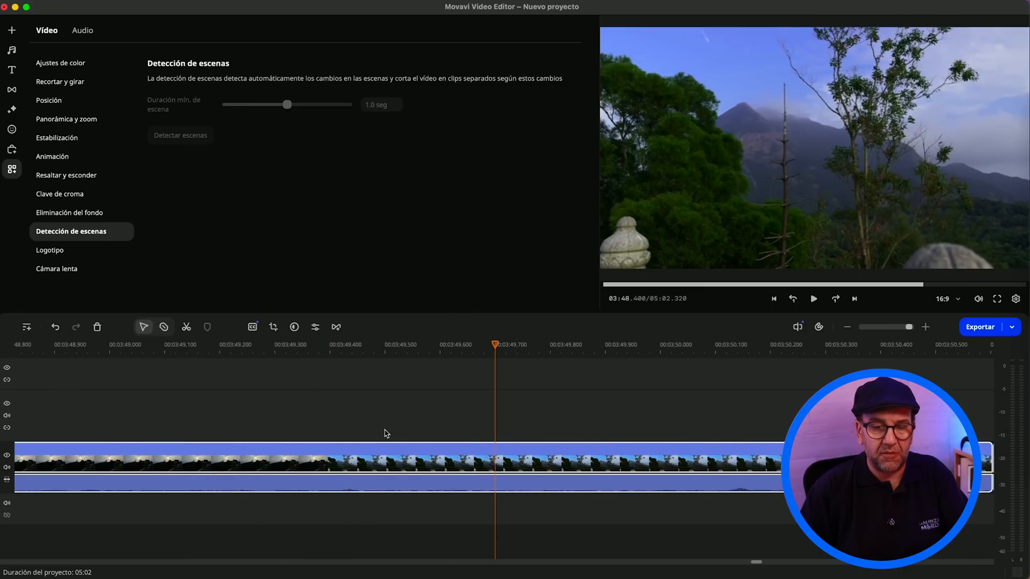
Step: Rearrange the detected exterior scenes: lift two onto the overlay track and line up two others on the main track after the preceding scenes
scroll(385, 432, up, 3)
click(483, 407)
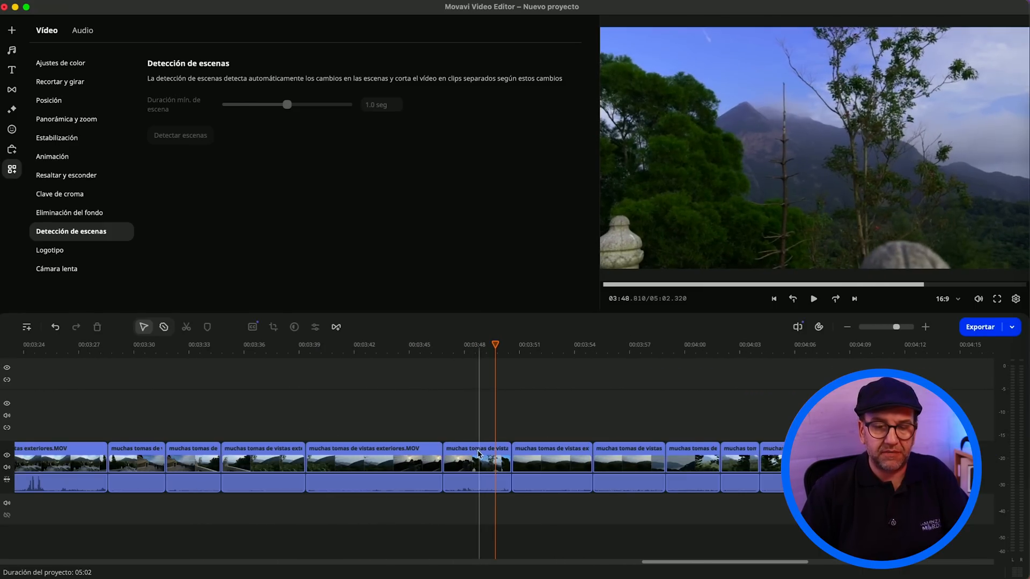
drag(478, 456, 657, 412)
drag(530, 456, 479, 455)
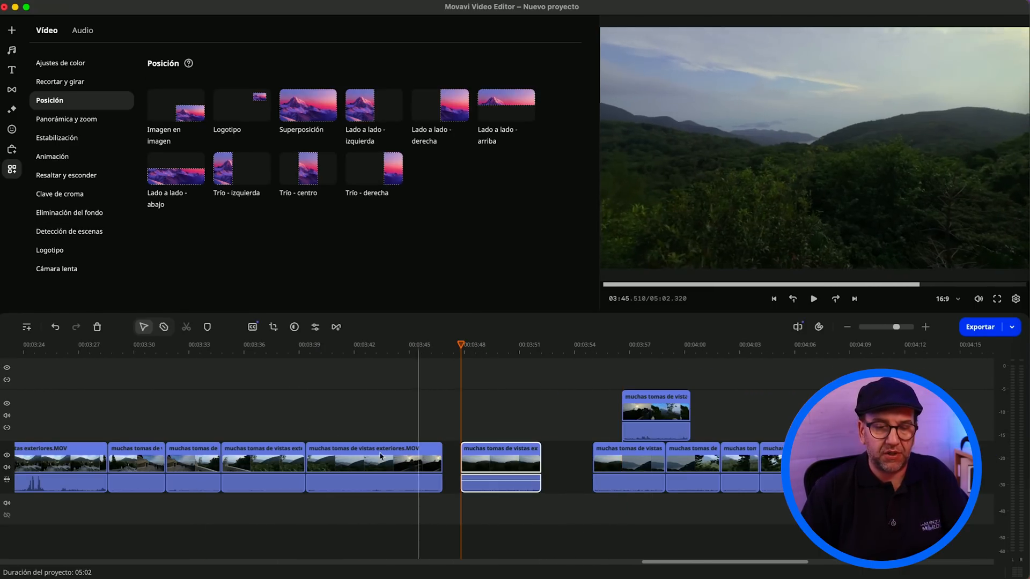
drag(366, 458, 781, 429)
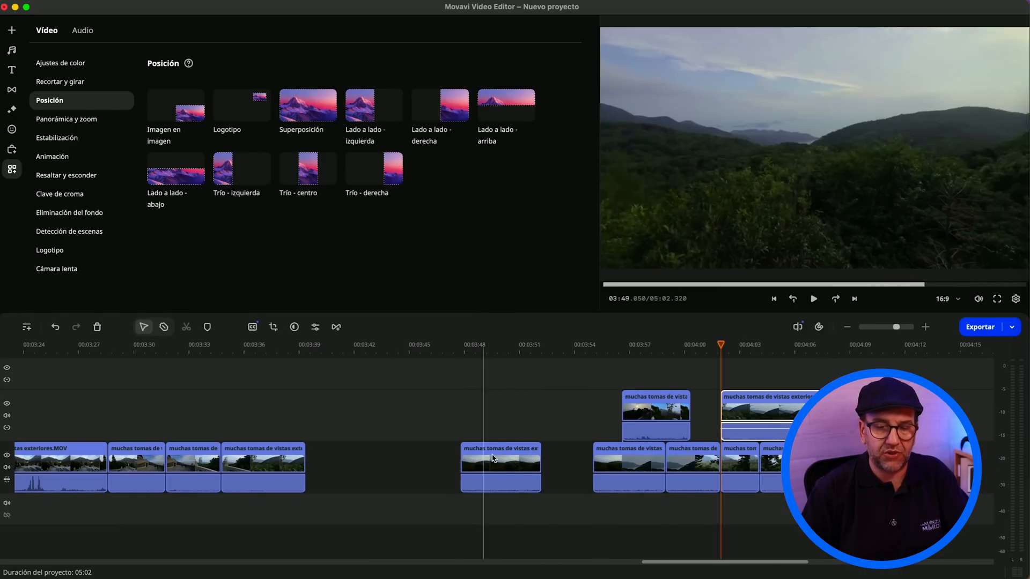
drag(506, 458, 350, 458)
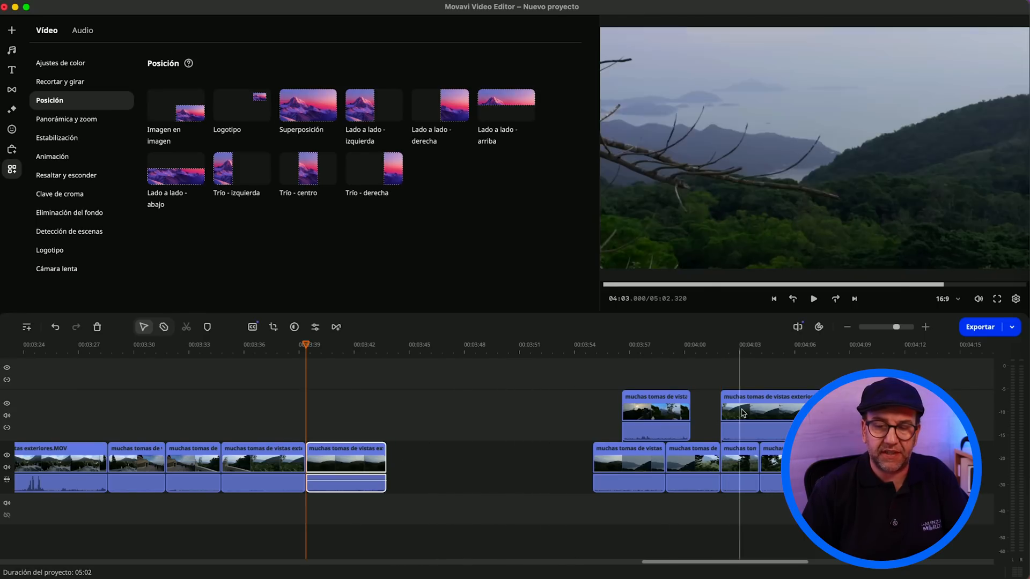
drag(772, 456, 399, 456)
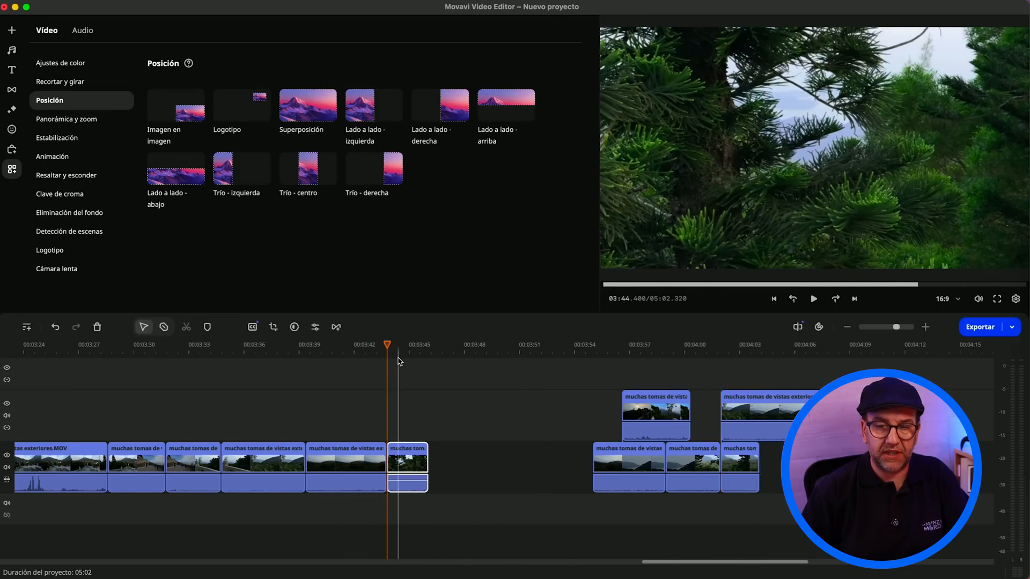
Step: Split the two adjoining scenes at about 03:43.350 and 03:43.890 and delete the short pieces between the cuts
scroll(441, 417, up, 5)
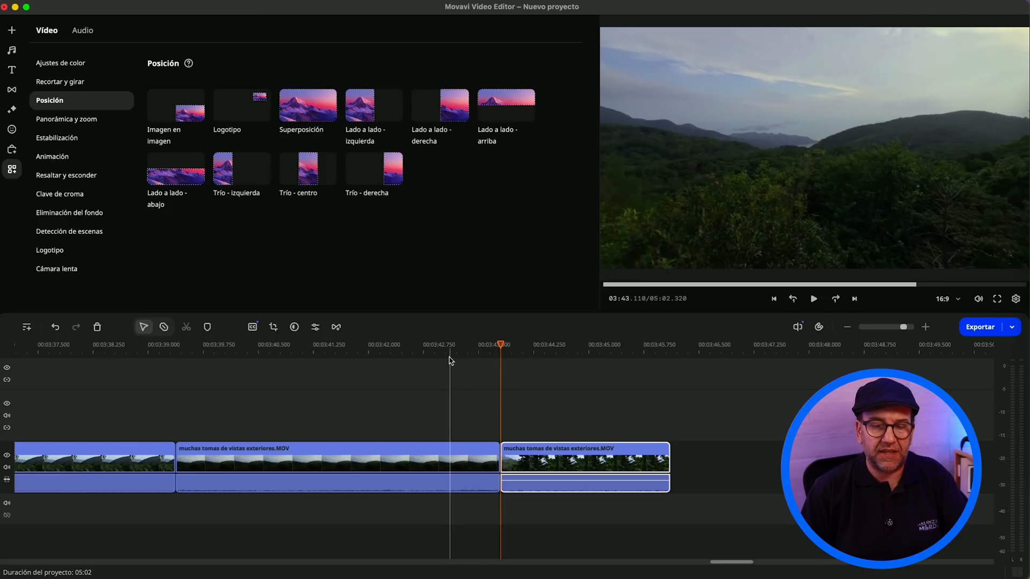
click(467, 464)
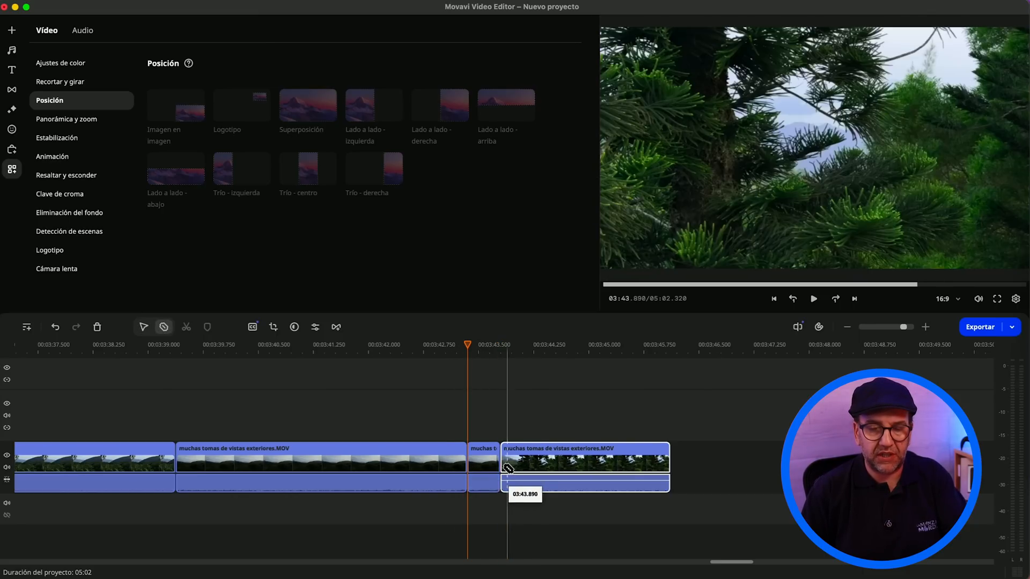
click(526, 465)
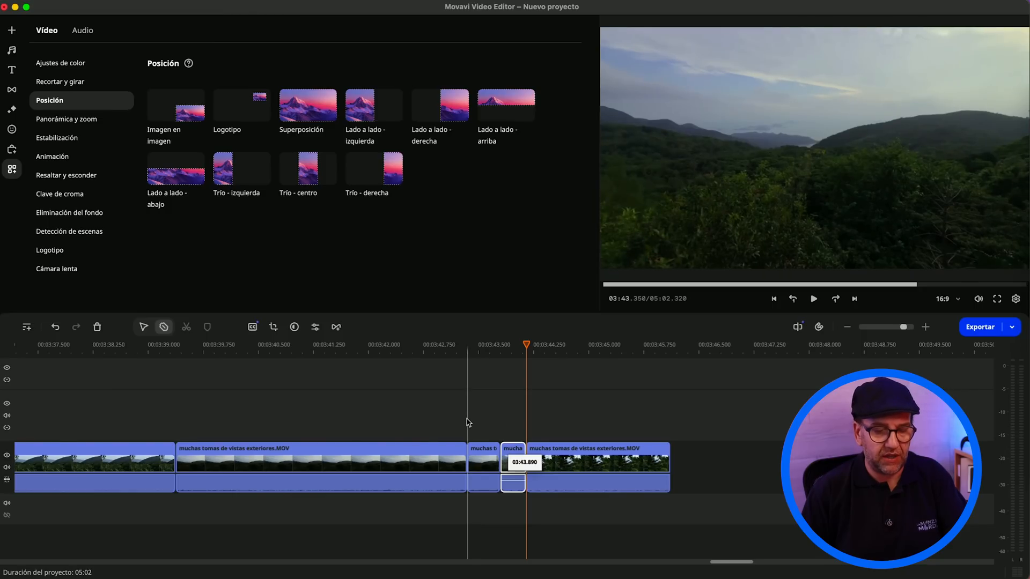
drag(469, 412, 475, 419)
mouse_move(491, 455)
mouse_down()
mouse_move(510, 470)
mouse_move(485, 468)
mouse_up()
key(Delete)
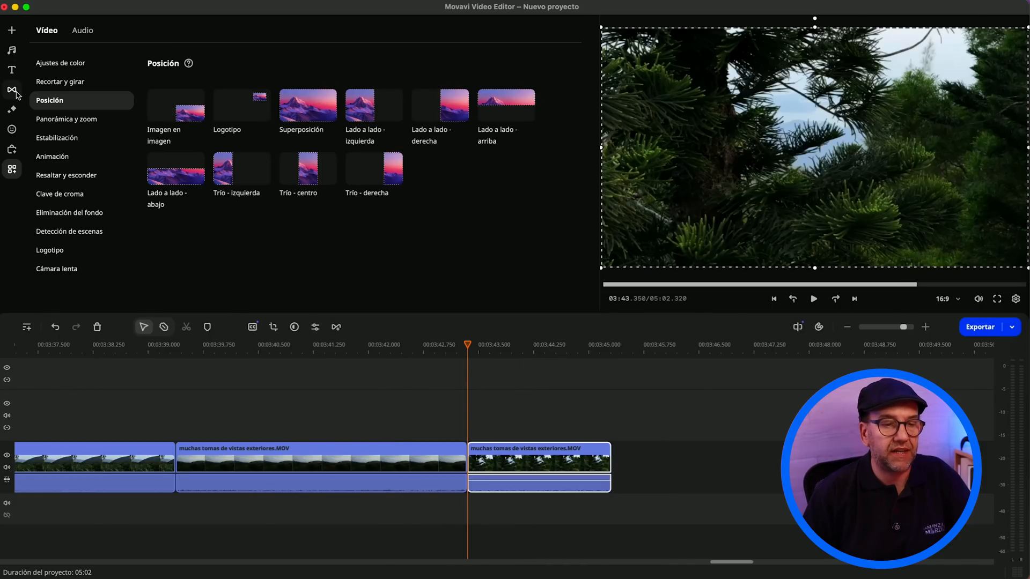
Step: Browse the transition library, checking the Abstracto transitions such as Across the universe 1 and the Travel Pack transitions
click(14, 92)
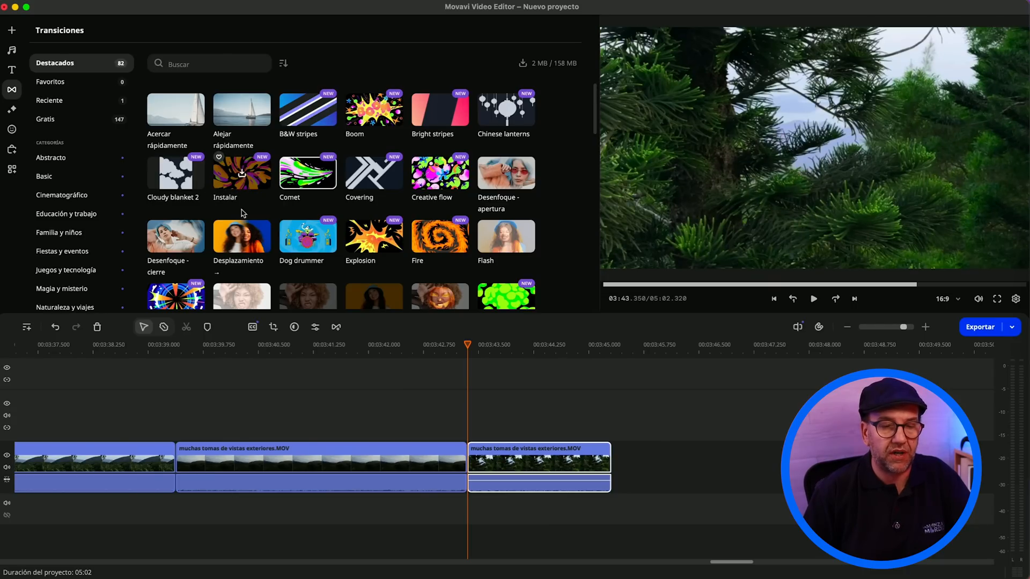
click(243, 231)
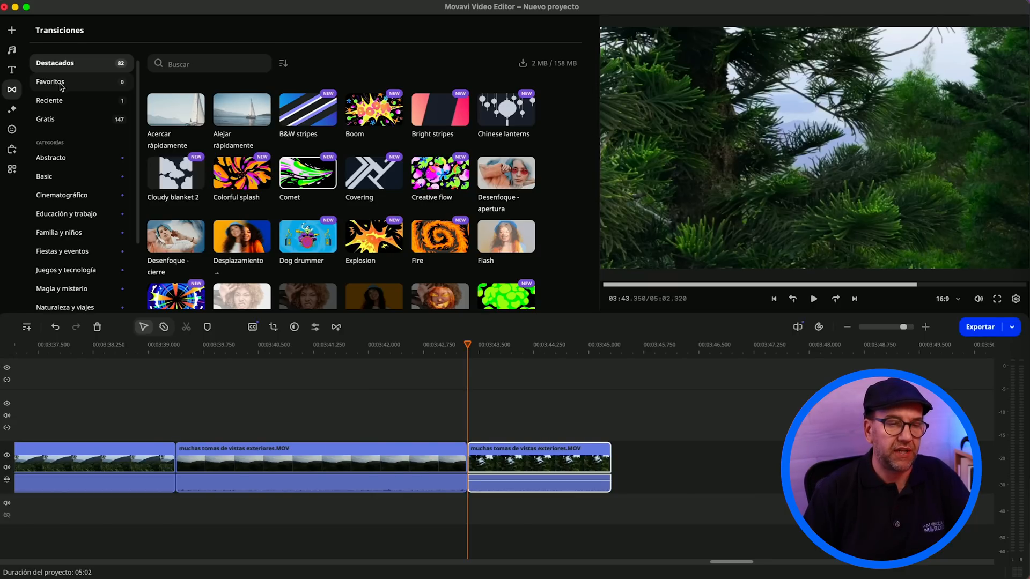
click(83, 158)
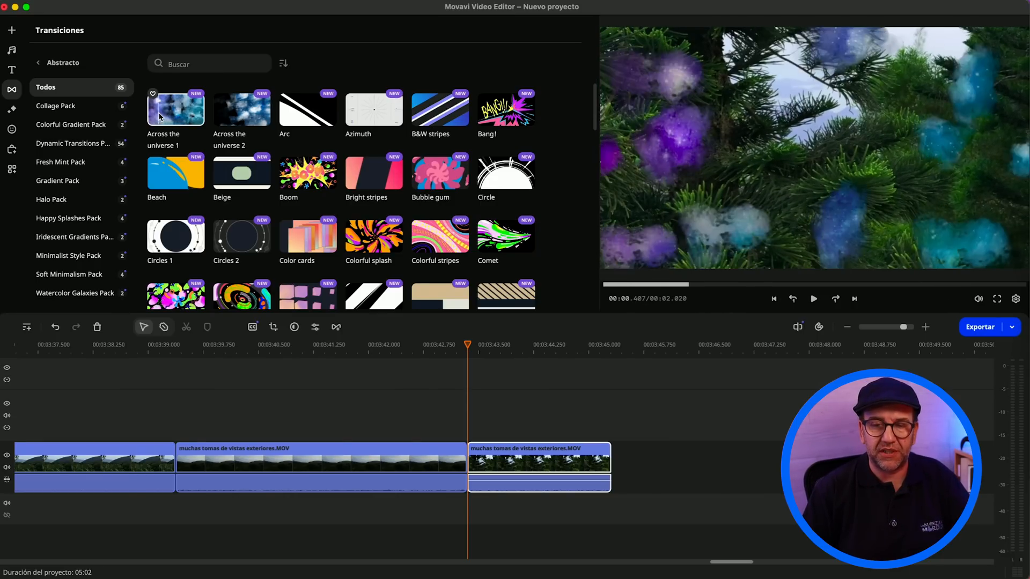
mouse_move(256, 121)
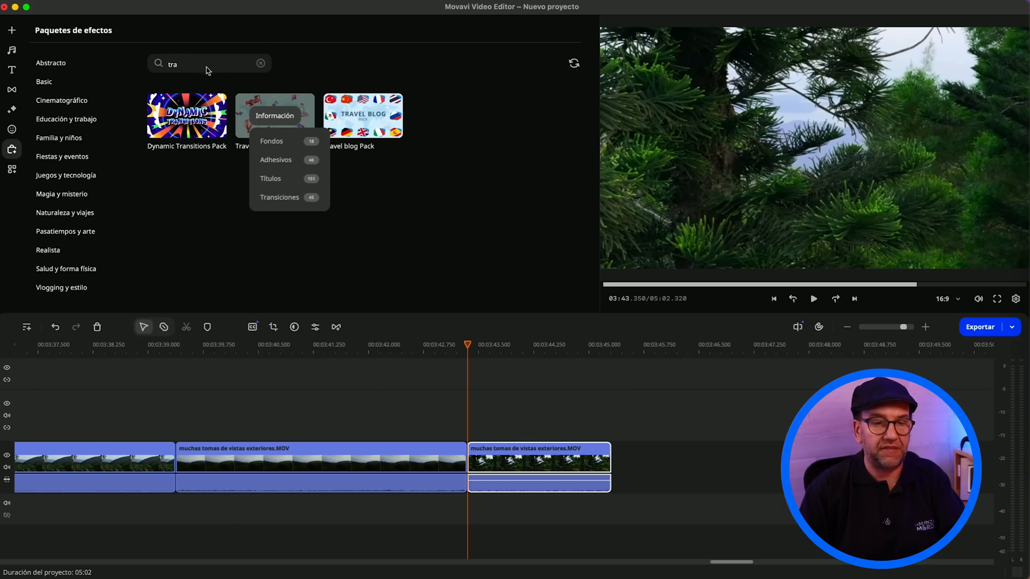
click(301, 198)
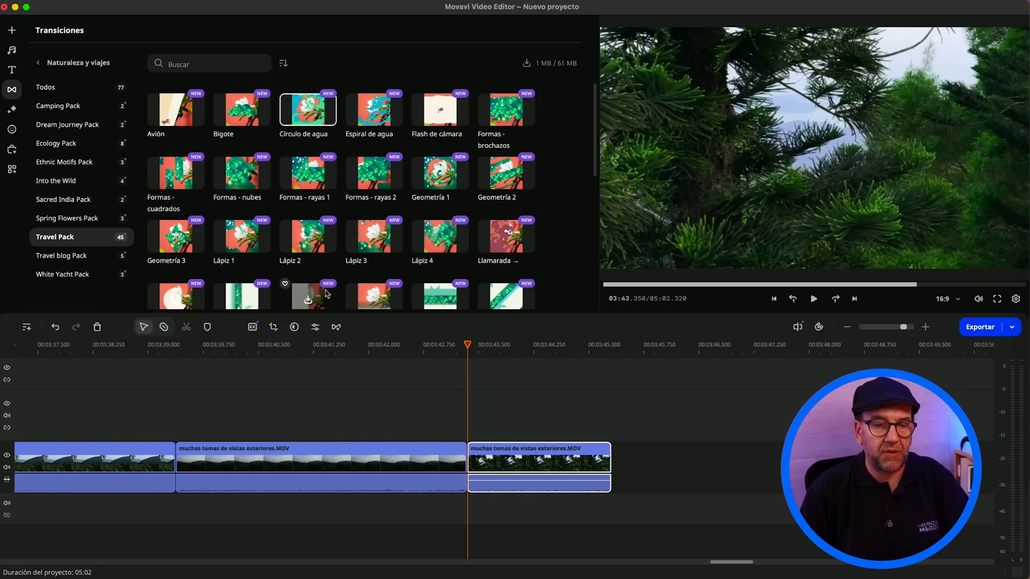
scroll(324, 256, down, 2)
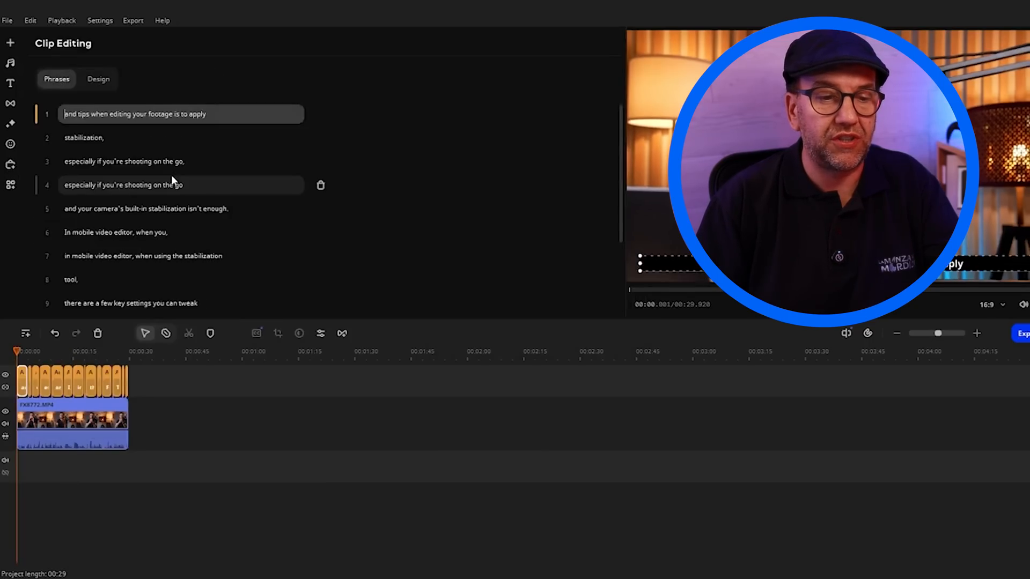
Step: Apply the plain bold "Your text" template without background to all subtitles and choose orange as their text color
click(102, 82)
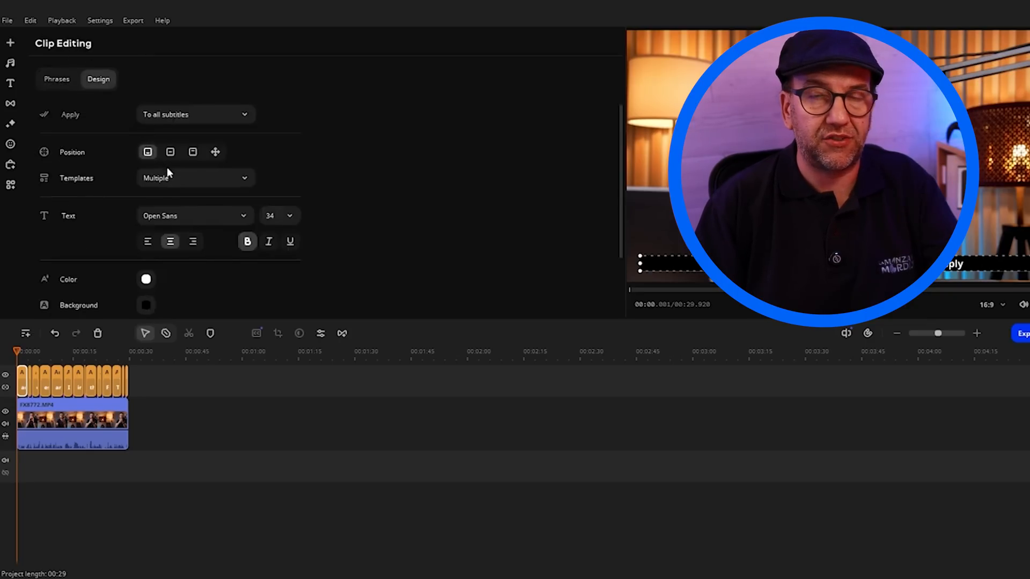
click(177, 179)
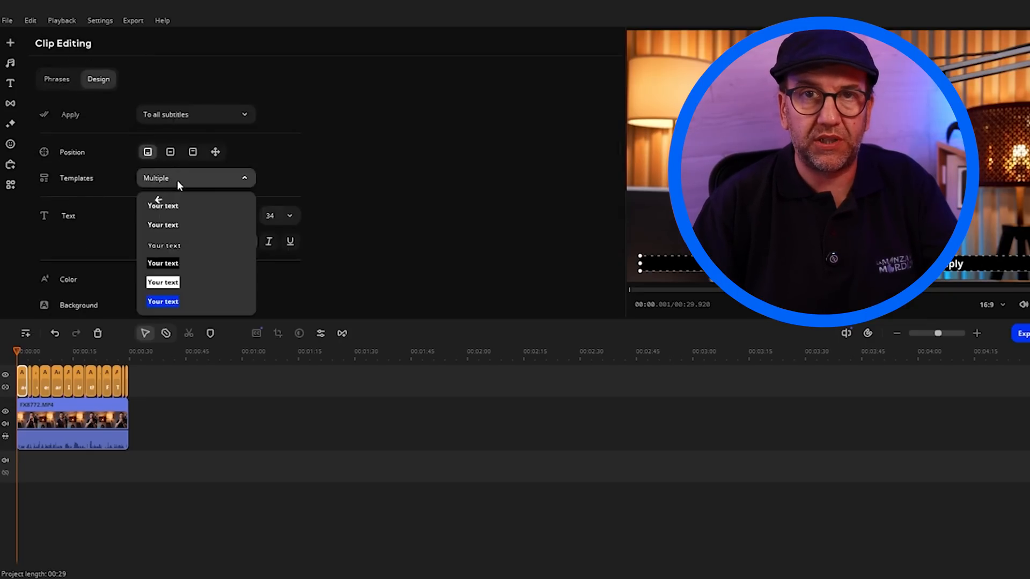
click(178, 226)
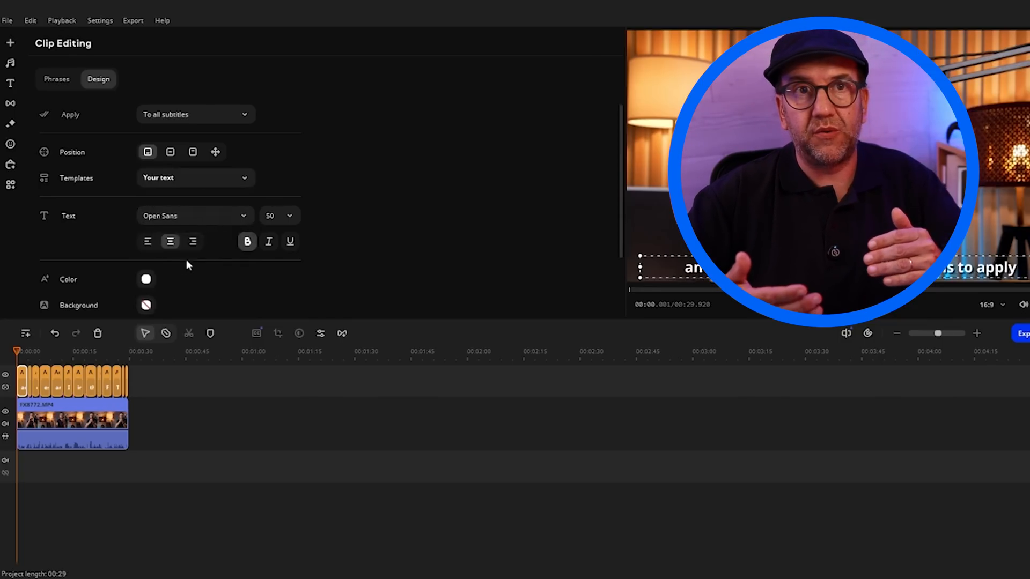
click(146, 279)
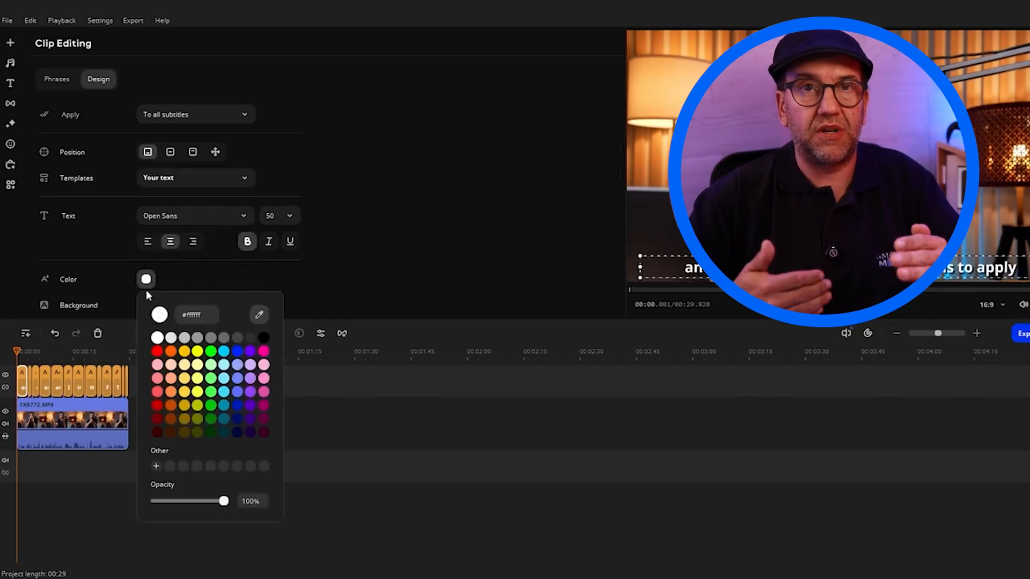
click(171, 352)
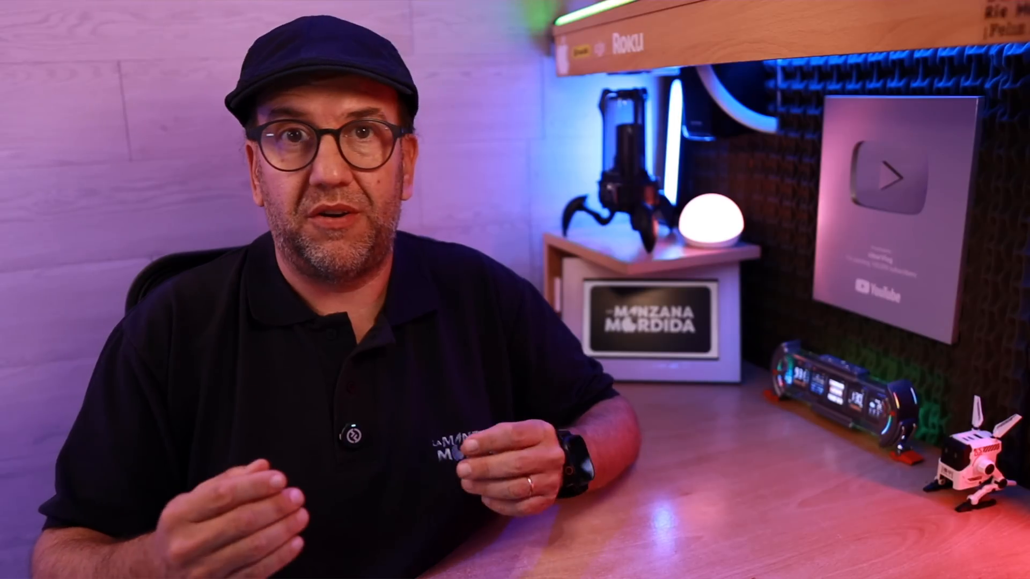